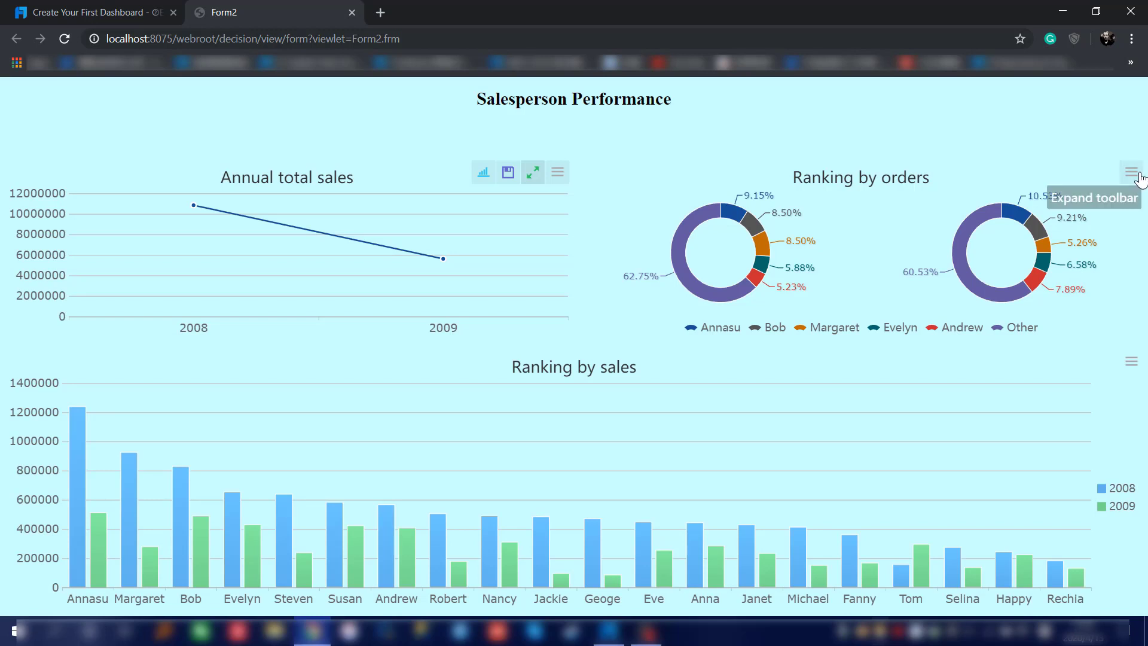
- View the Ranking by orders chart in full screen and close the enlarged view
click(1131, 171)
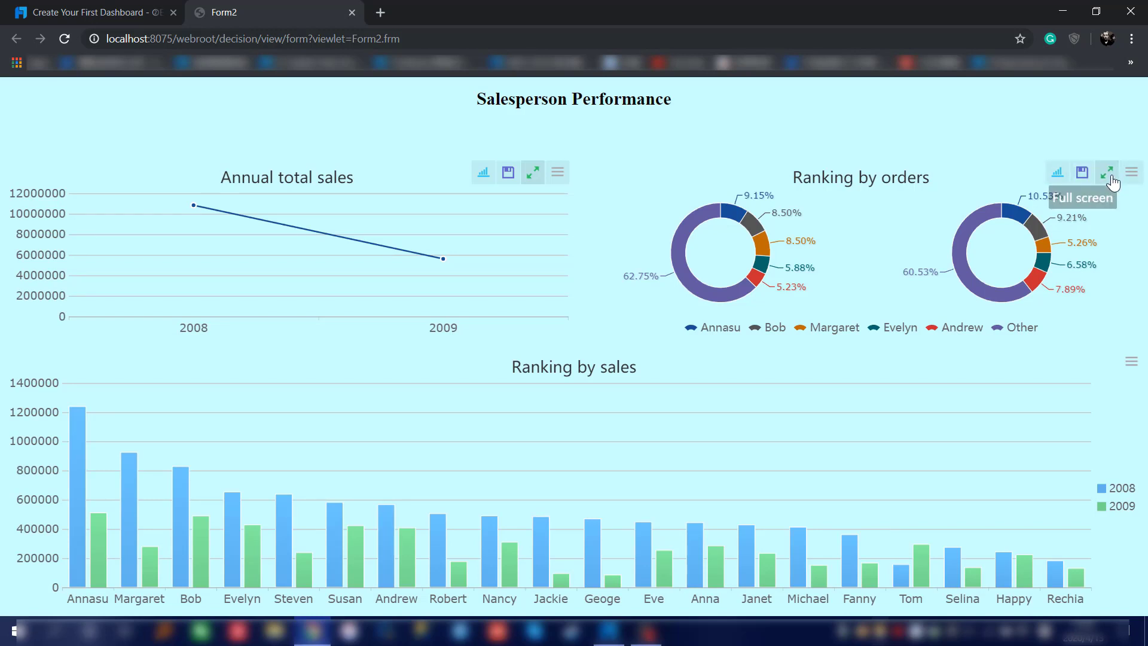
click(1107, 173)
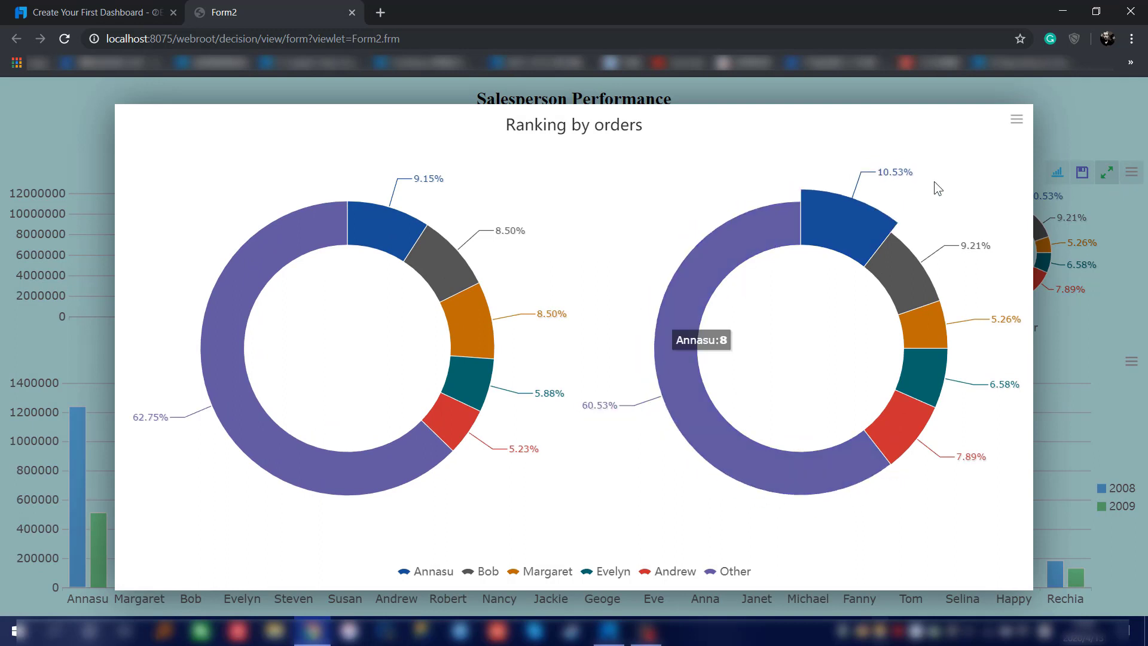
click(1084, 153)
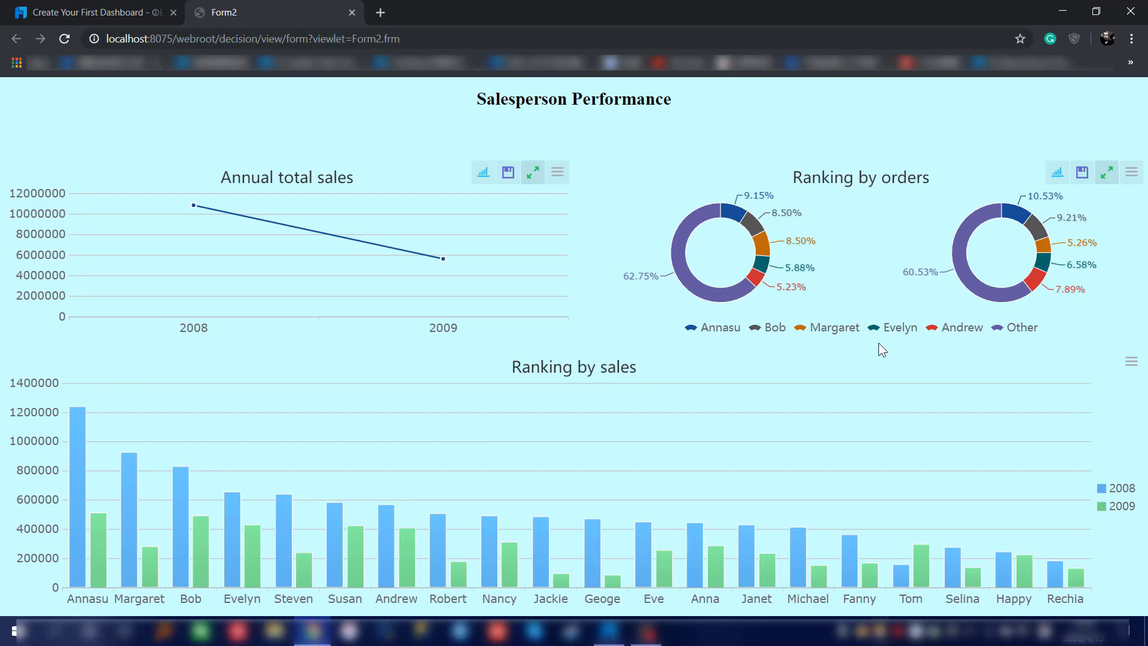
- View the Ranking by sales chart in full screen and return to the dashboard
click(1130, 362)
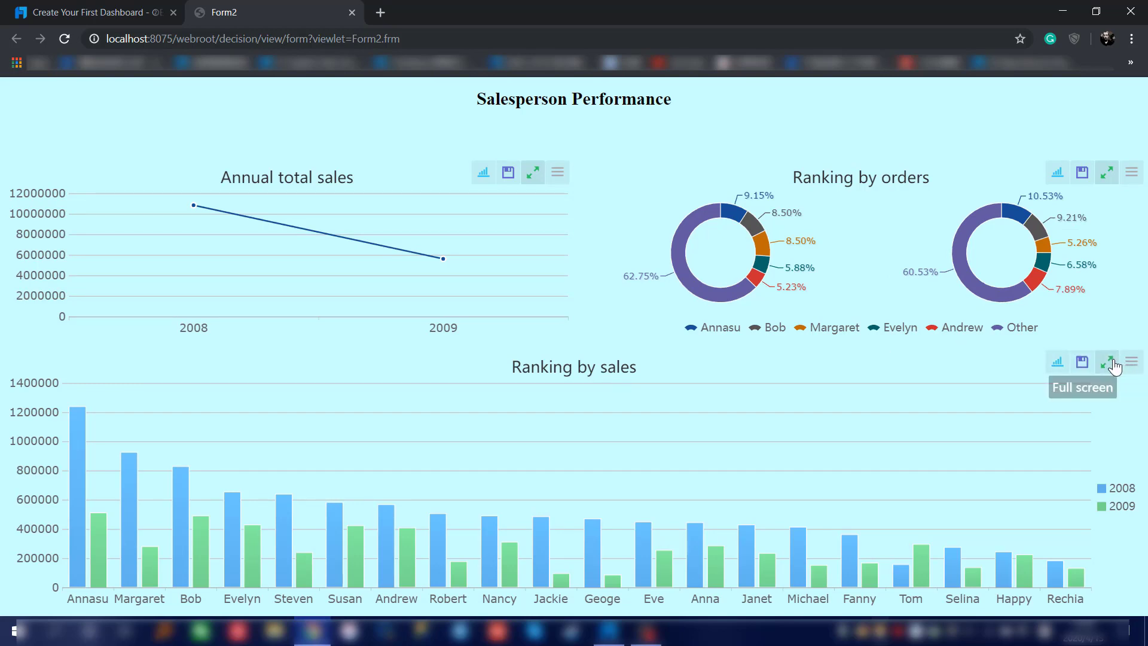
click(1109, 363)
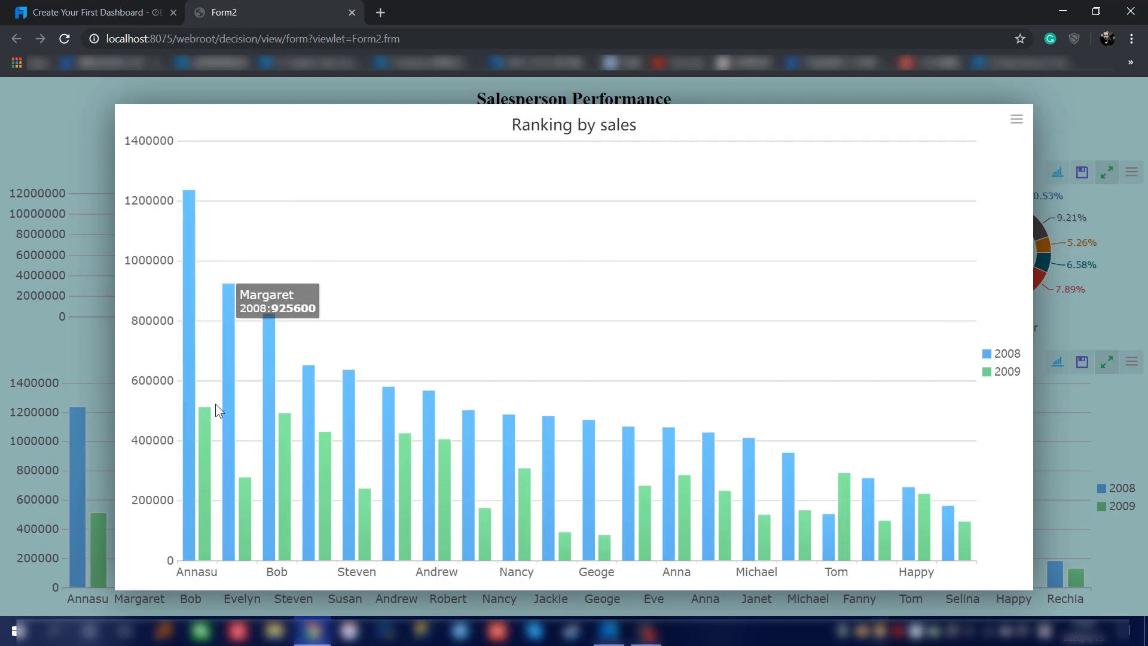
click(1048, 164)
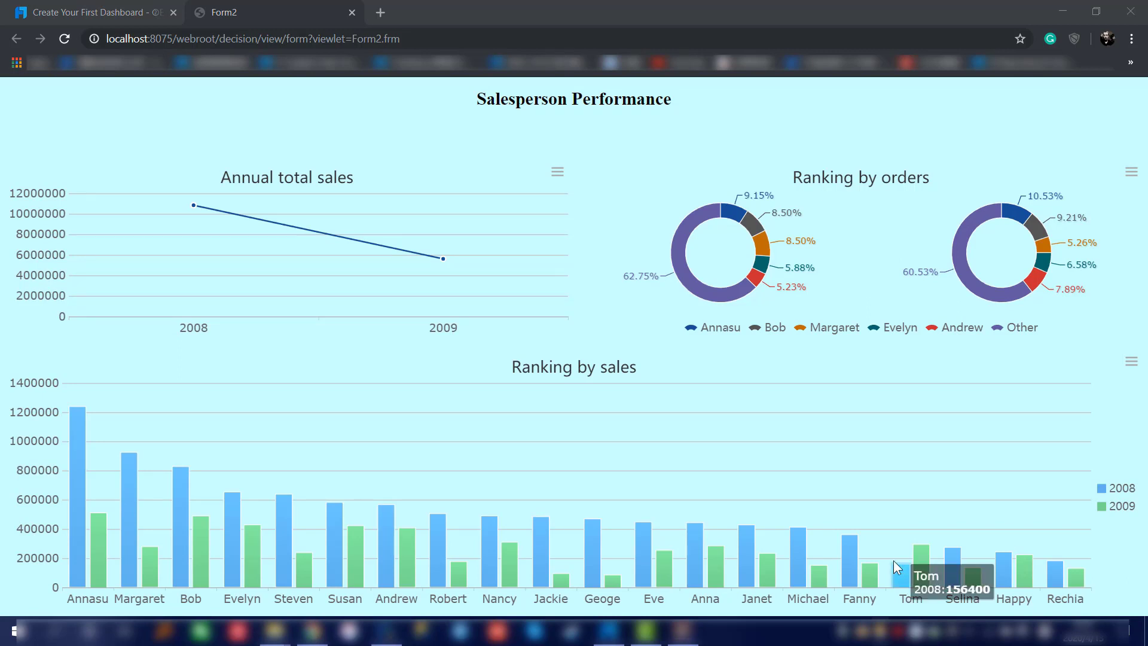
- Switch to the FineReport designer, create a new blank dashboard and close the Form2.frm template
click(1049, 9)
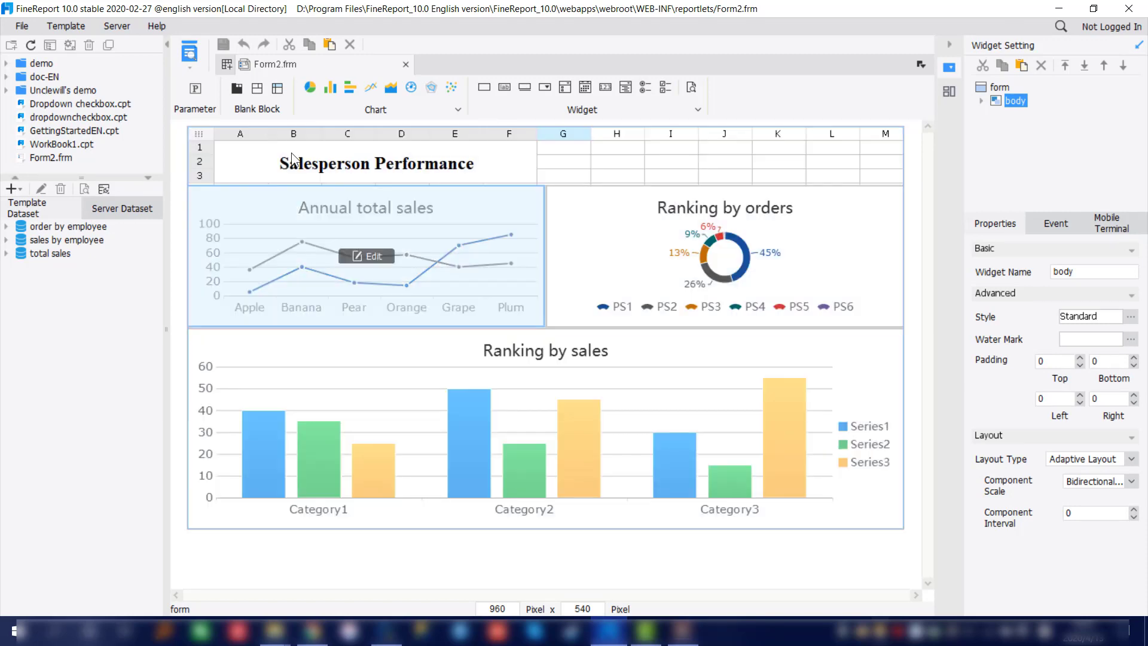
click(32, 26)
mouse_move(19, 27)
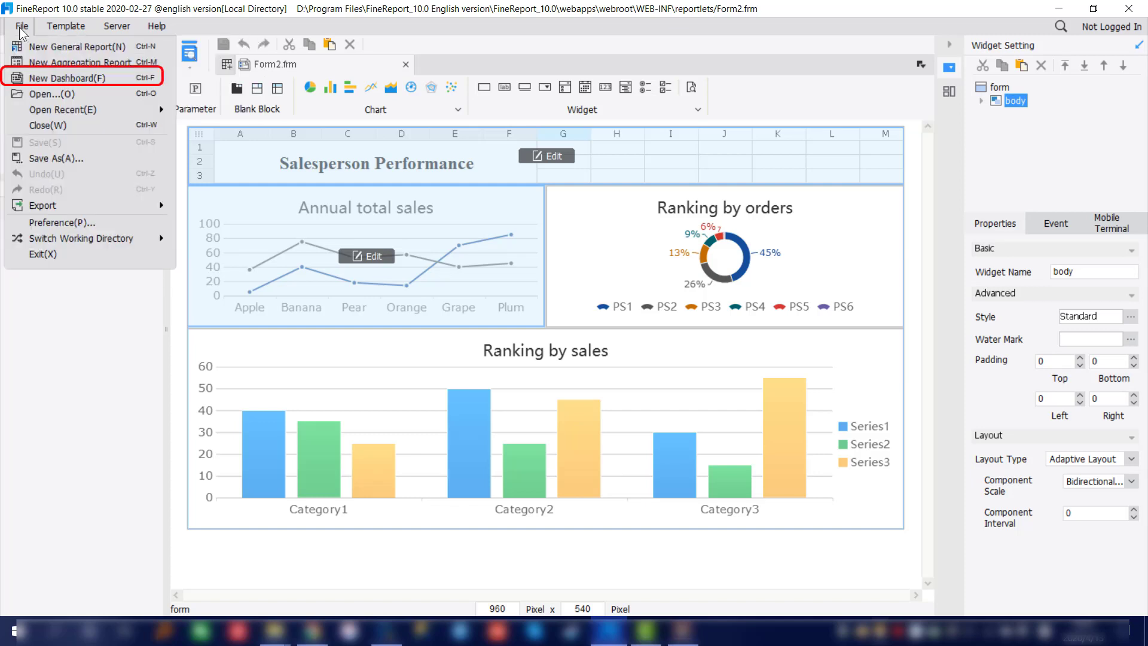
click(51, 83)
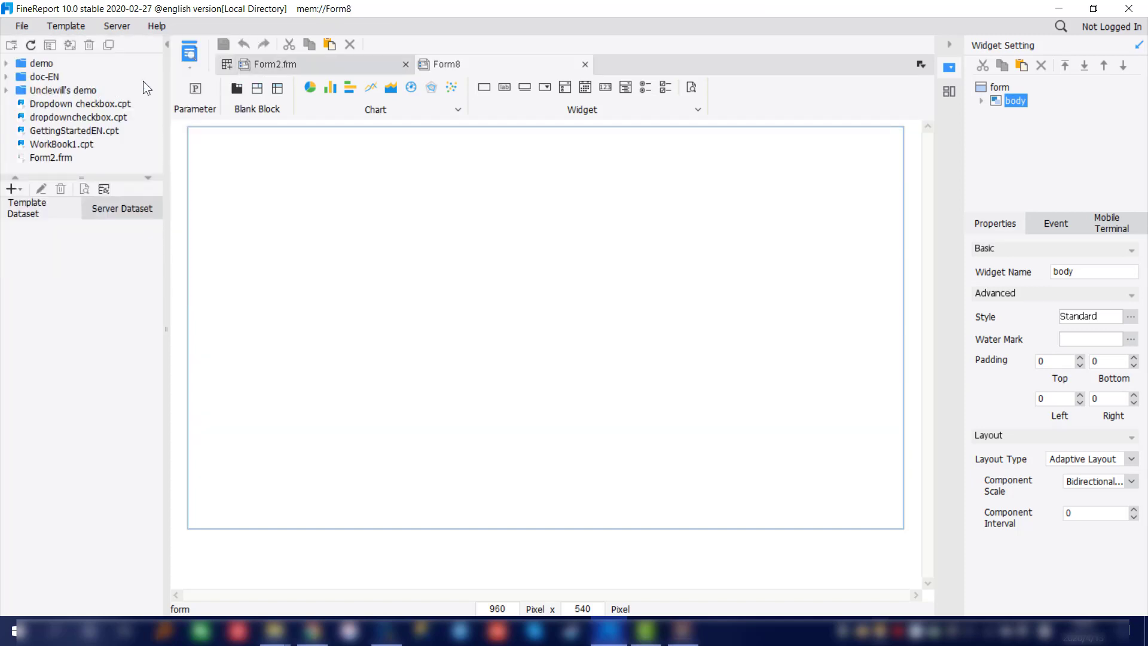
click(373, 60)
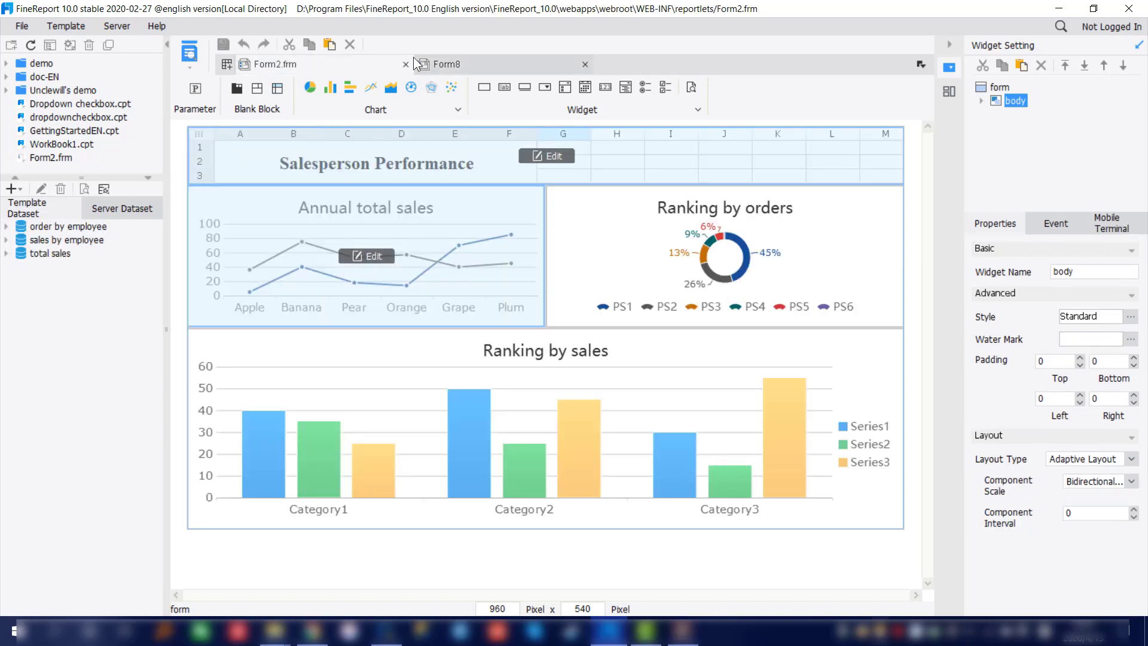
click(408, 63)
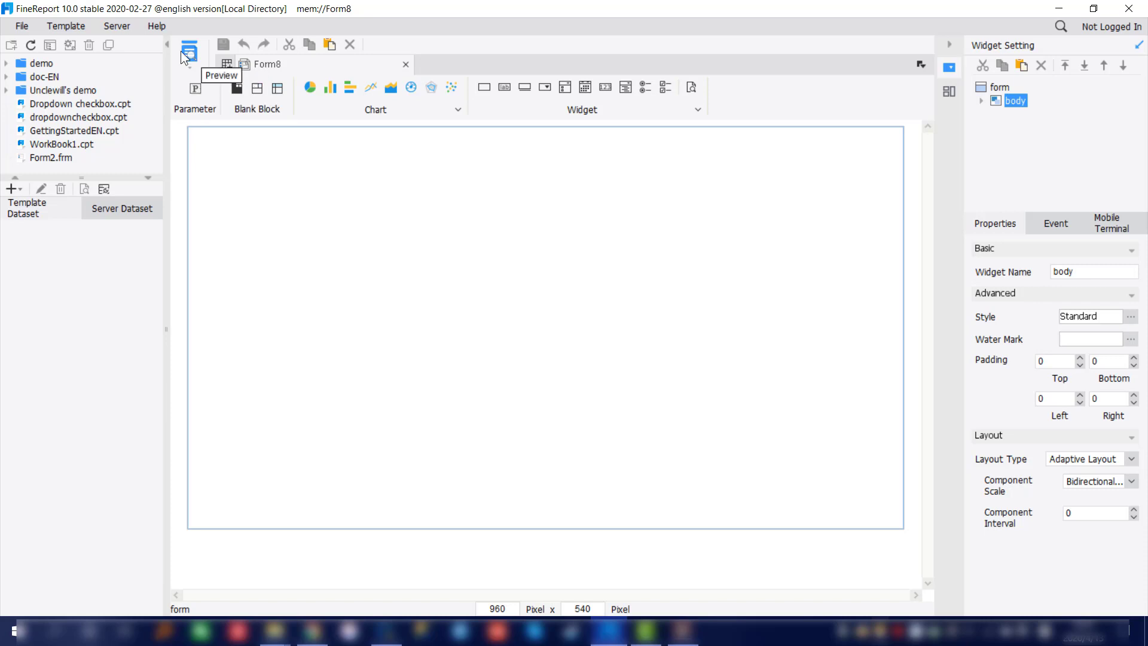
- Try adding a parameter pane above the body with a text box, a label and a query button in it
click(193, 91)
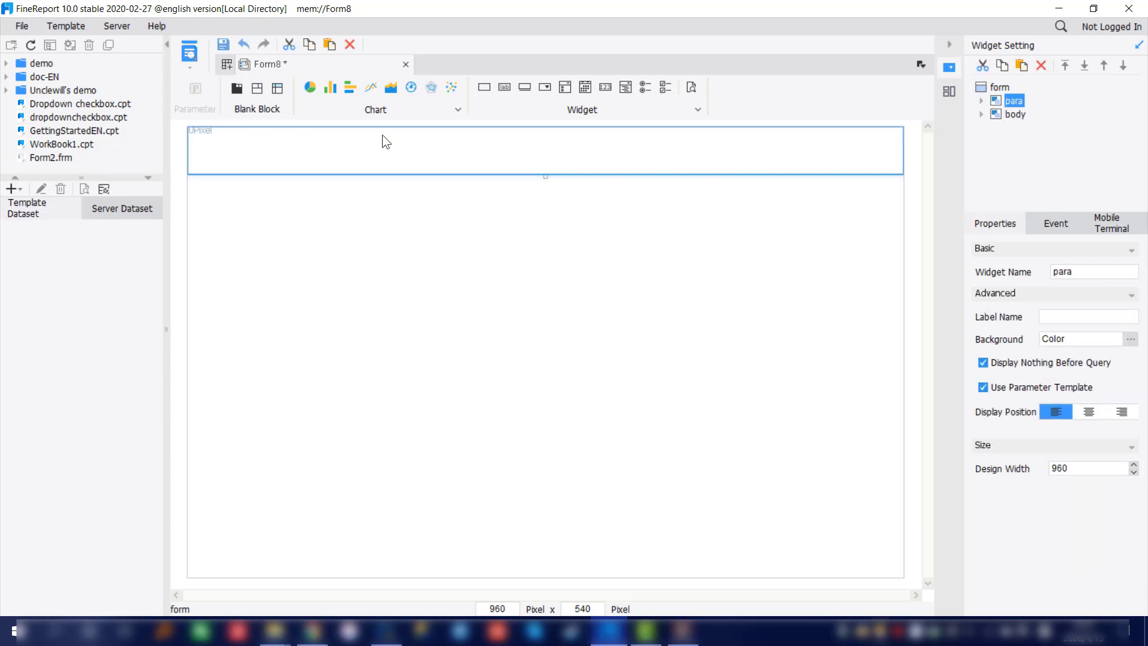
drag(489, 85, 558, 135)
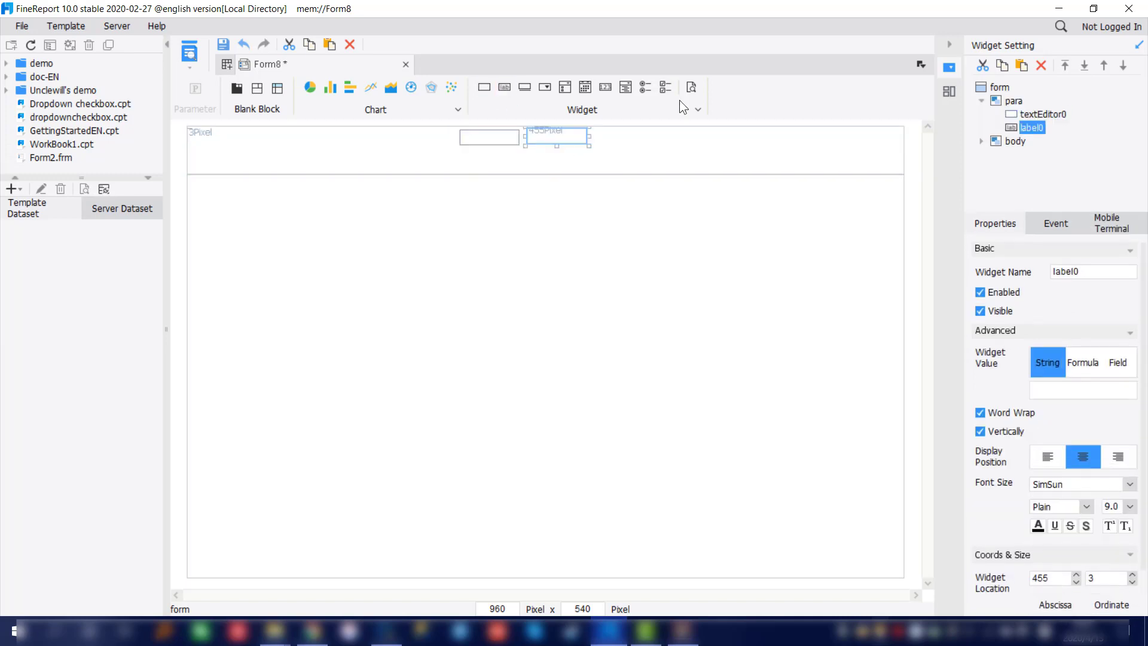
drag(693, 84, 648, 141)
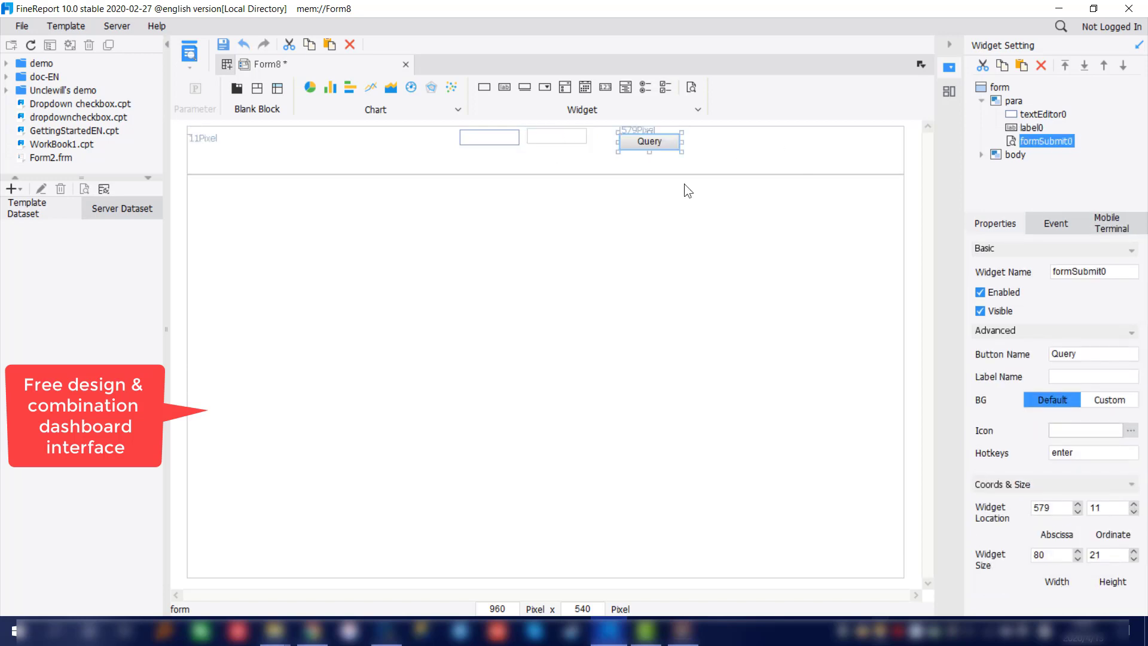
- Undo the addition of the parameter pane and its widgets
click(243, 45)
click(243, 45)
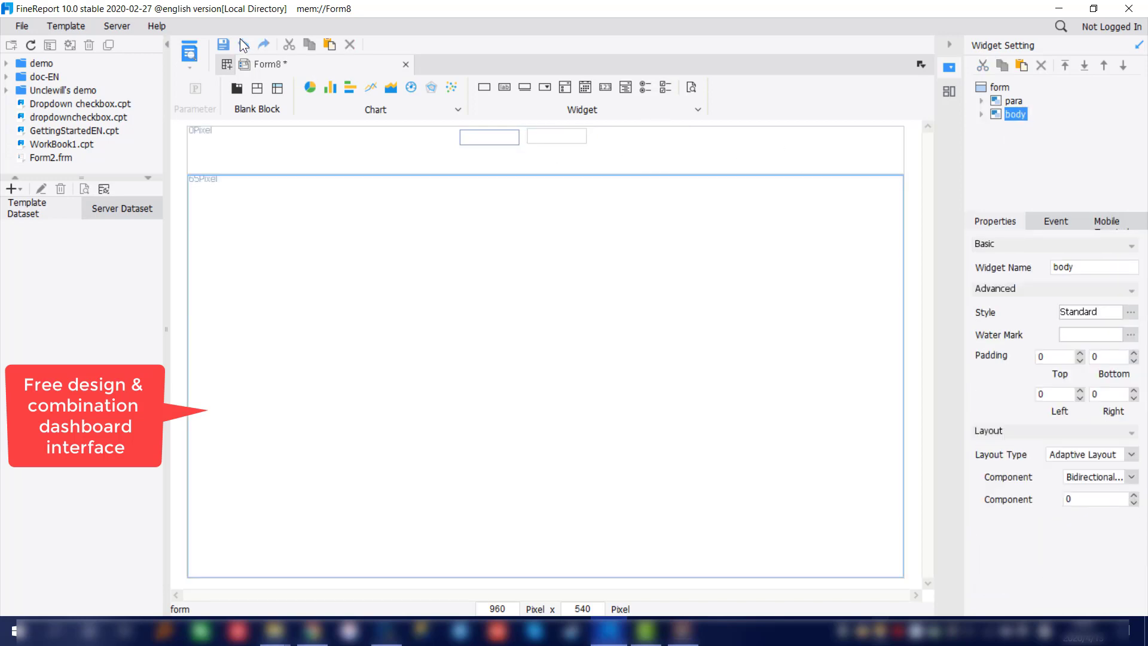
click(243, 44)
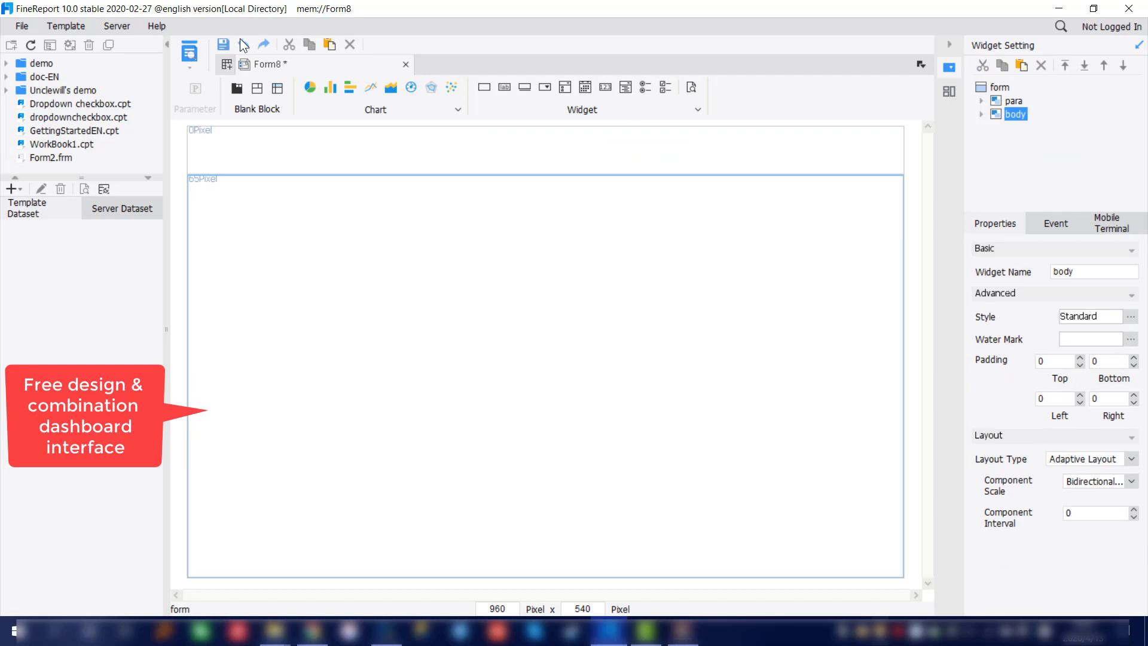
click(243, 45)
- Try filling the dashboard body with an absolute layout block, two report blocks and a tab block
drag(258, 88, 272, 173)
drag(311, 89, 416, 217)
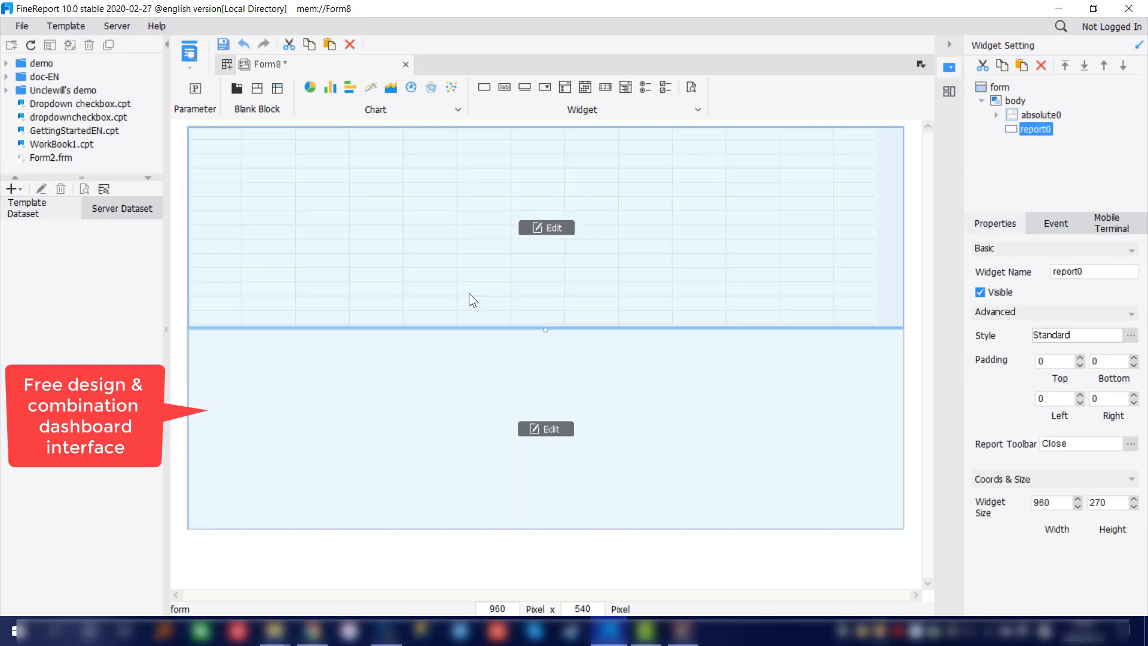
drag(261, 90, 284, 401)
drag(235, 90, 693, 424)
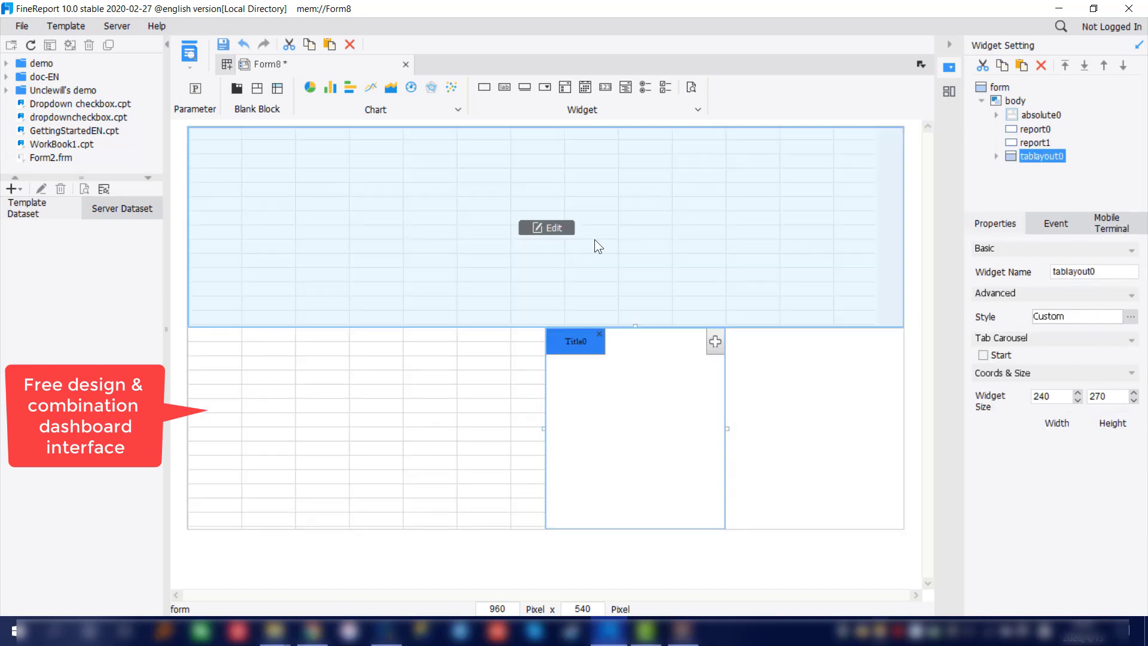
- Undo all the blank blocks placed in the dashboard body
click(243, 42)
click(242, 42)
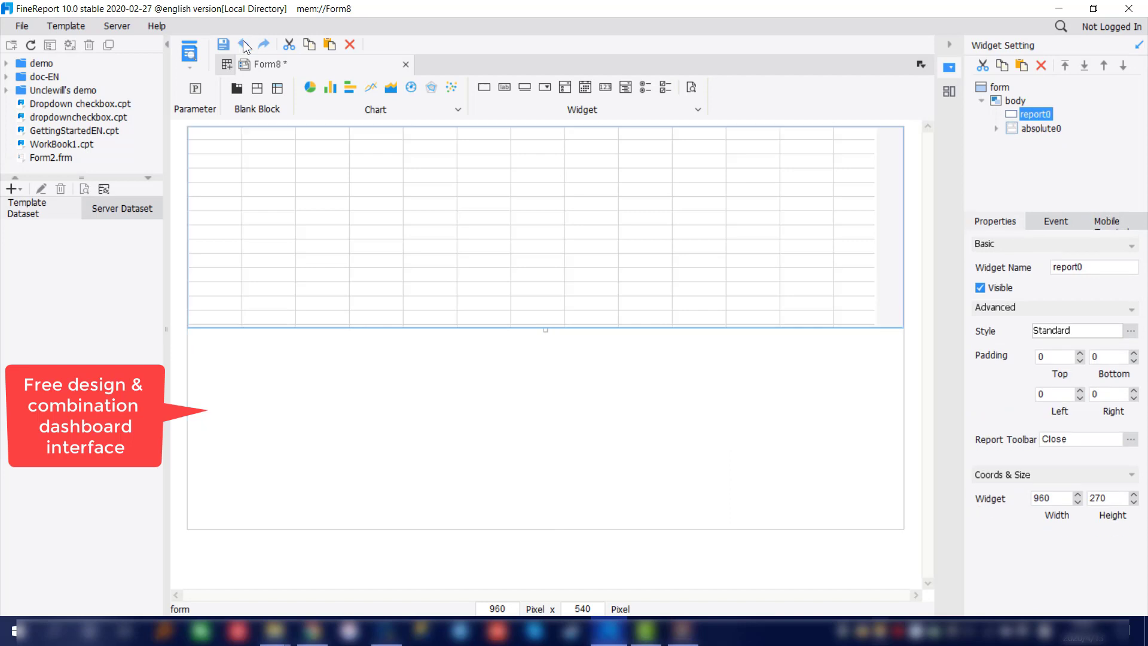
click(242, 42)
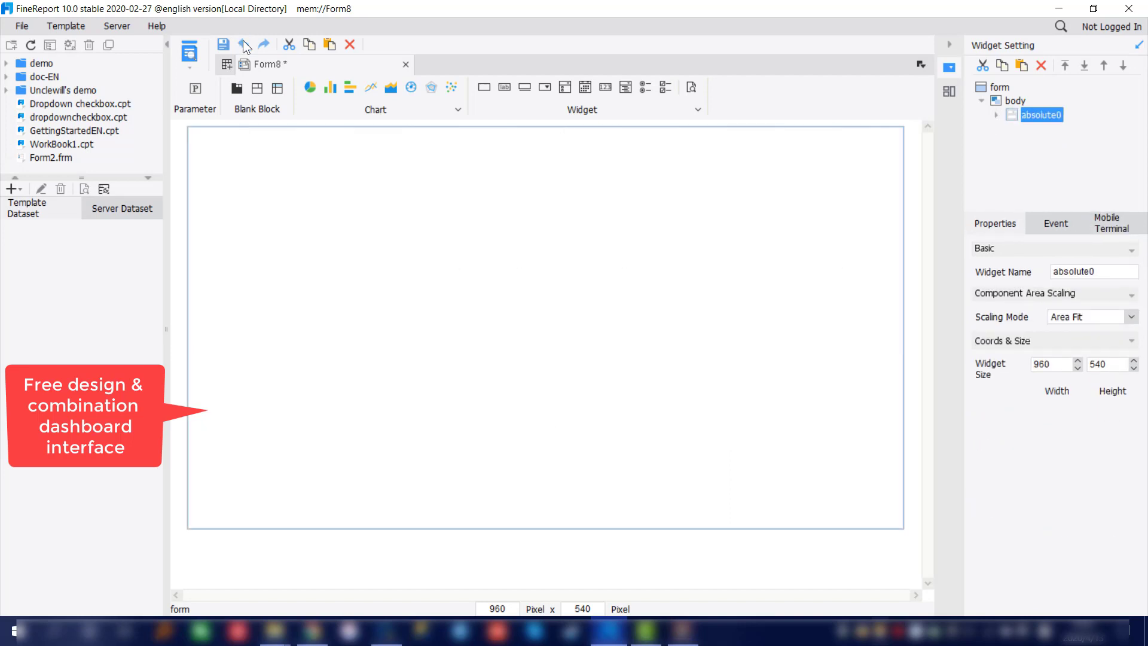
click(243, 41)
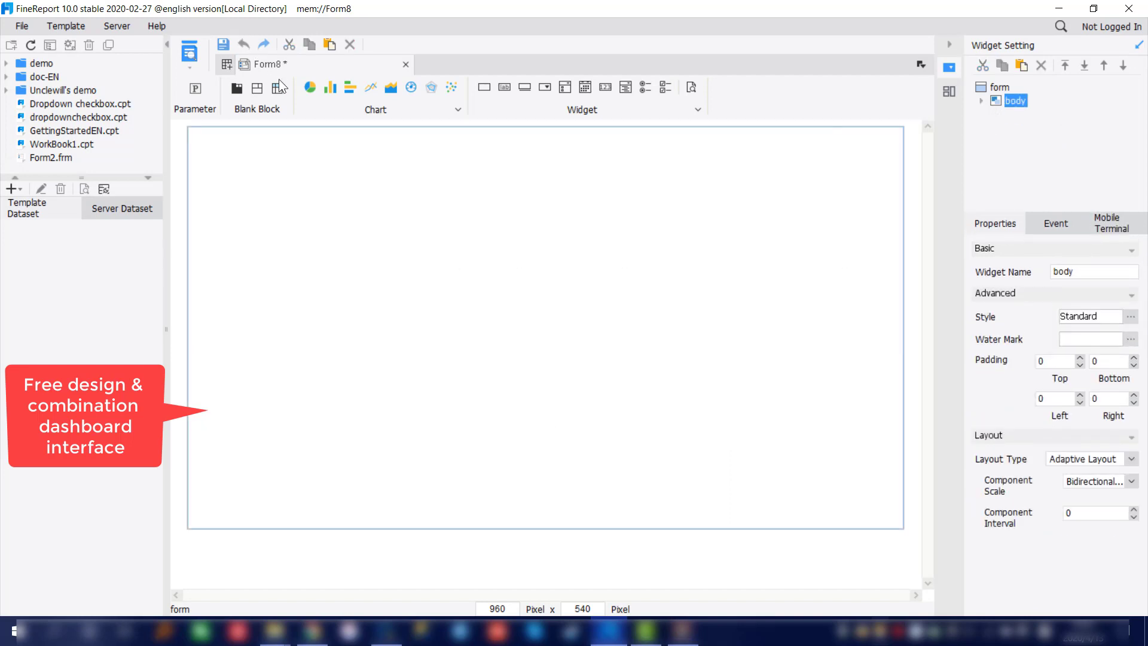
- Try combining a pie chart and a bar chart side by side with a parameter pane and a report block above them
drag(312, 86, 297, 411)
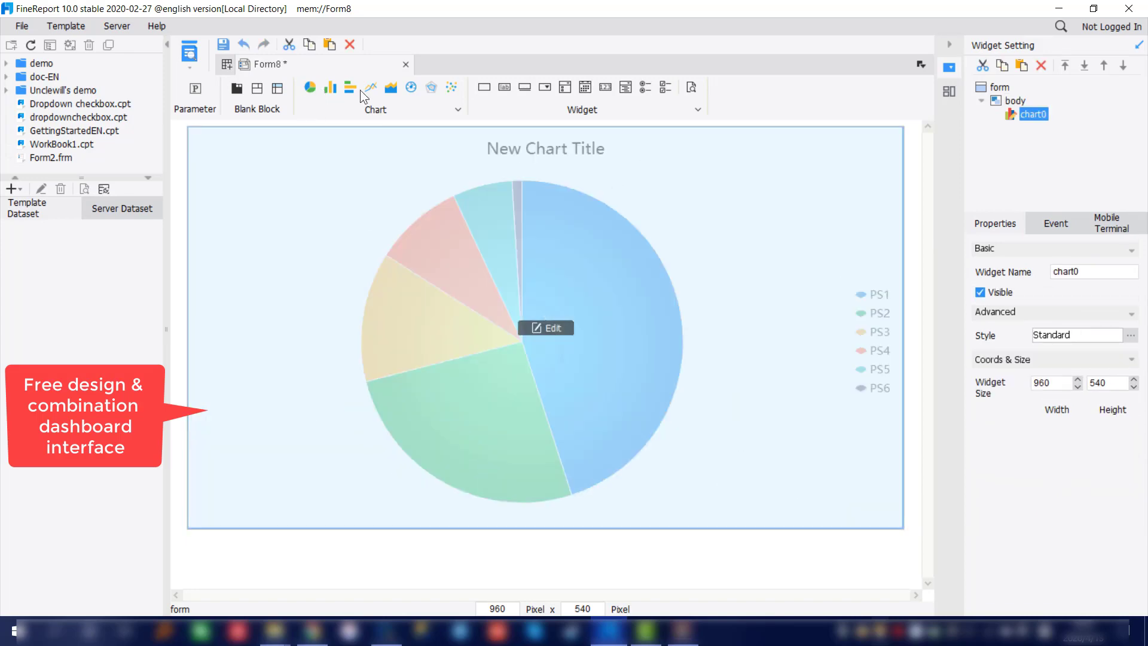
drag(360, 90, 701, 355)
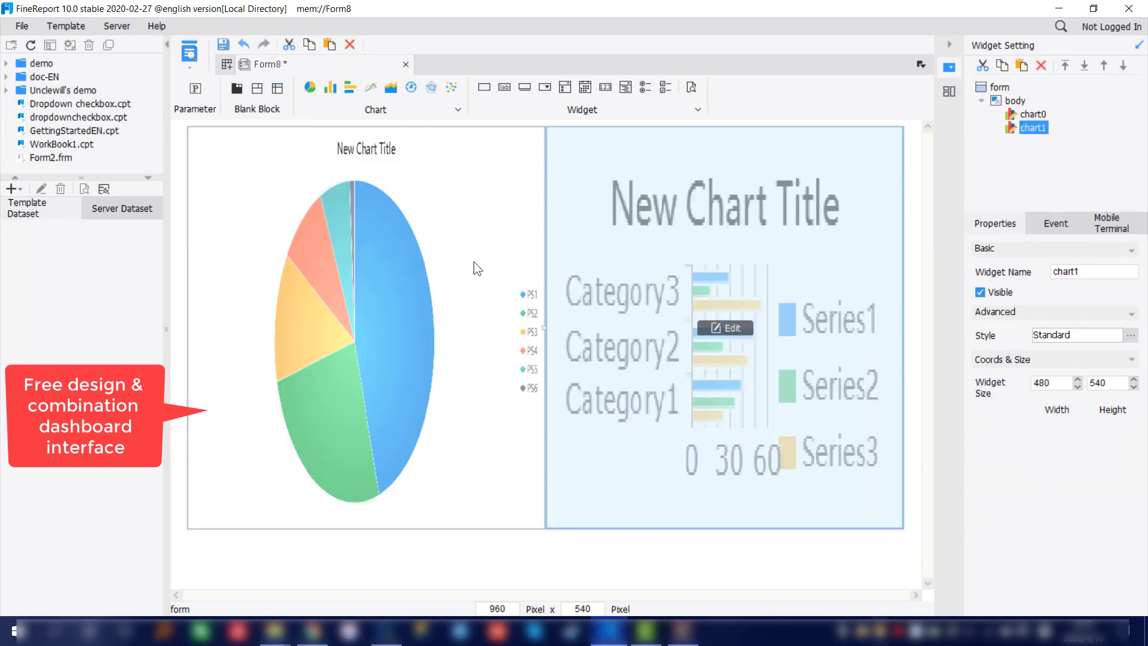
click(202, 90)
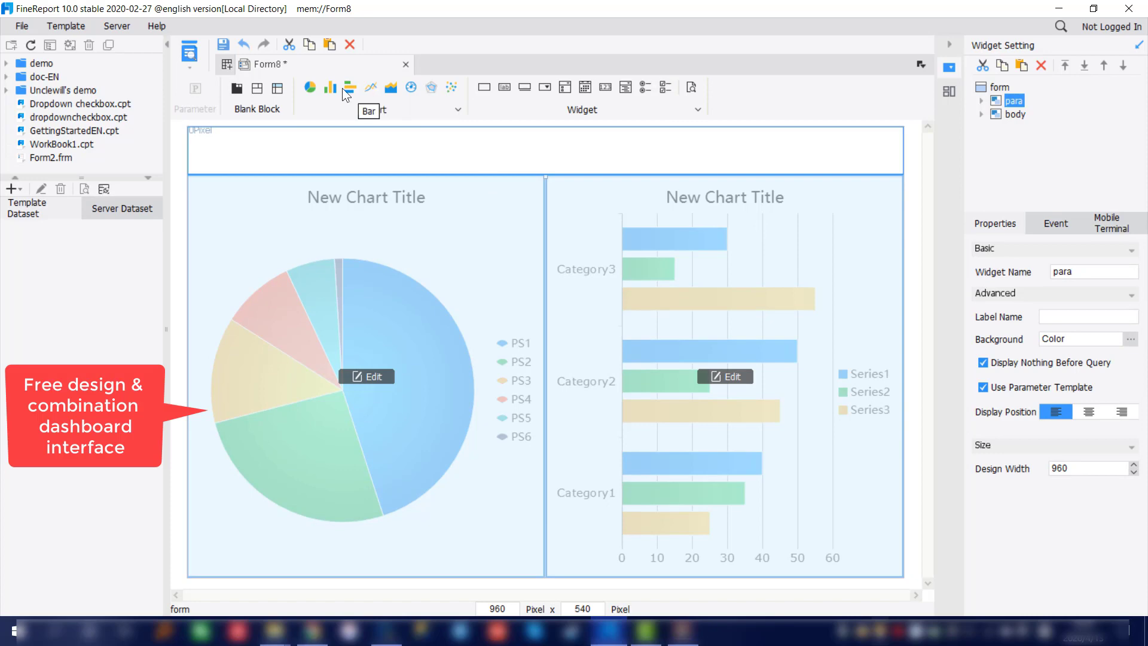
drag(277, 88, 392, 205)
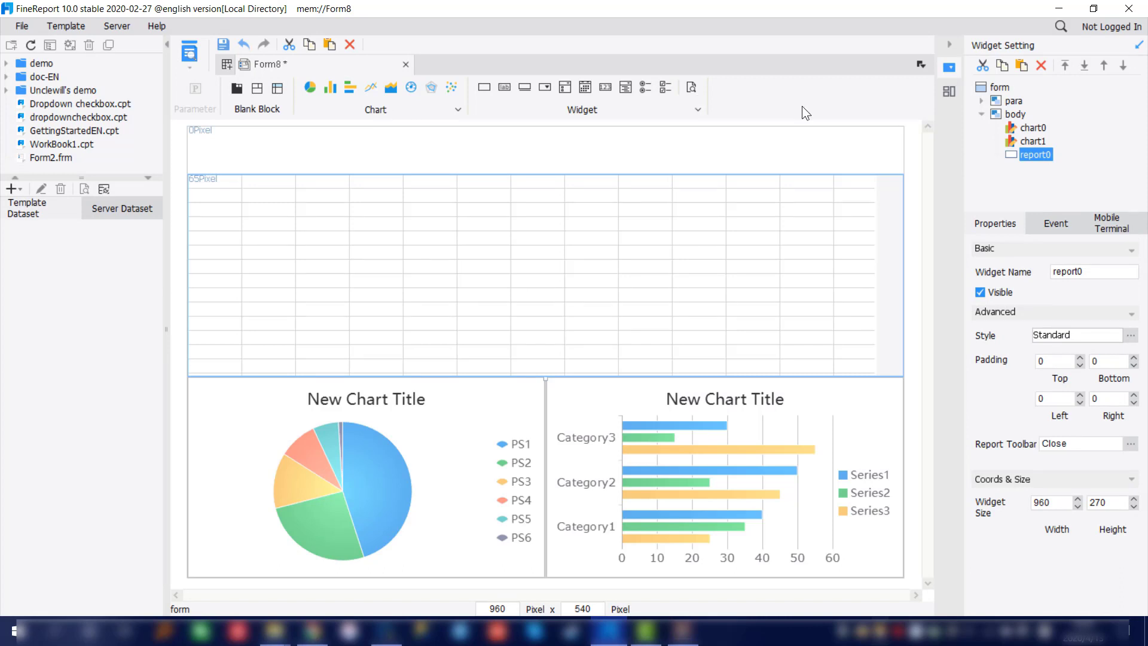
- Undo the charts, parameter pane and report block so the dashboard body is empty
click(238, 48)
click(238, 48)
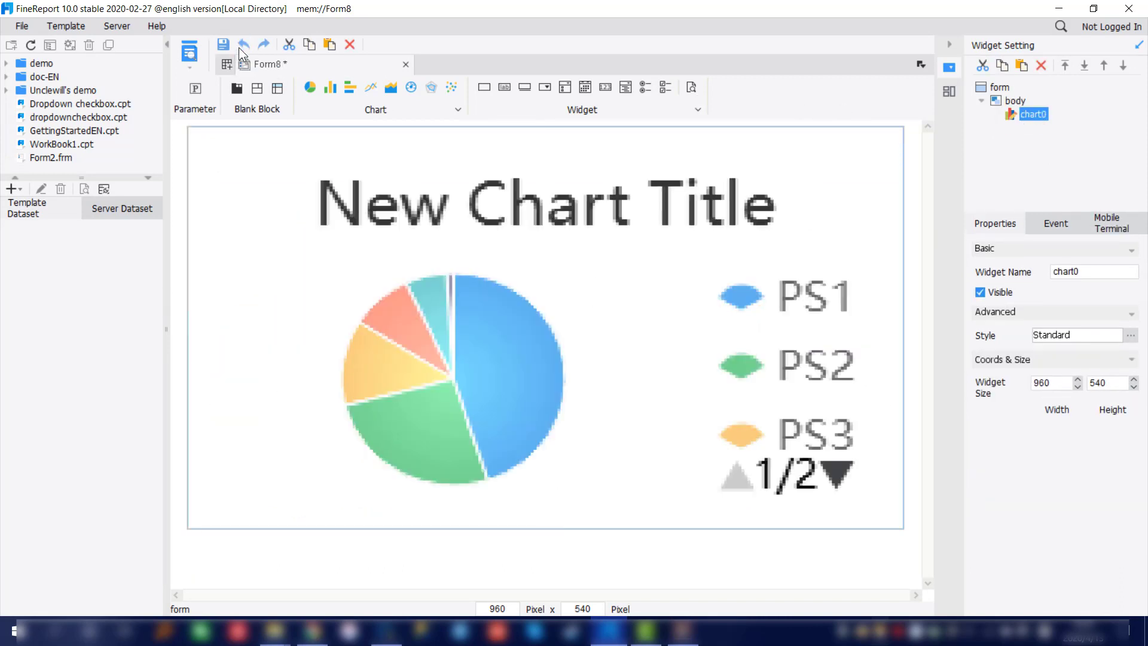
click(239, 48)
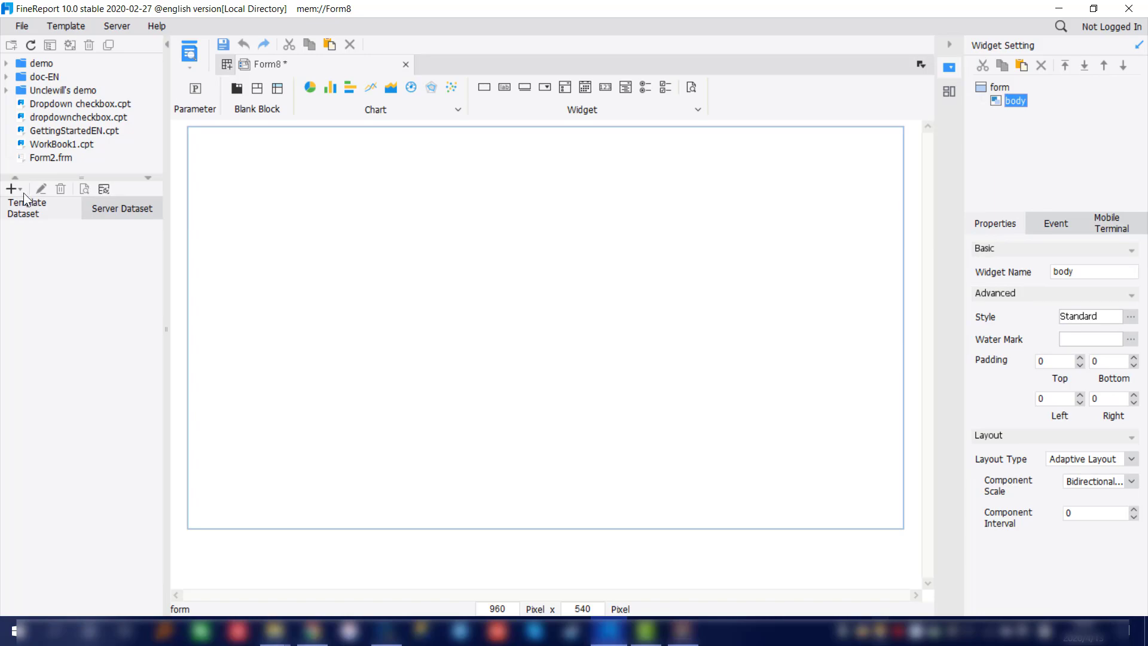
- Switch to the browser, close the Form2 preview and open the Create Your First Dashboard help page
click(312, 630)
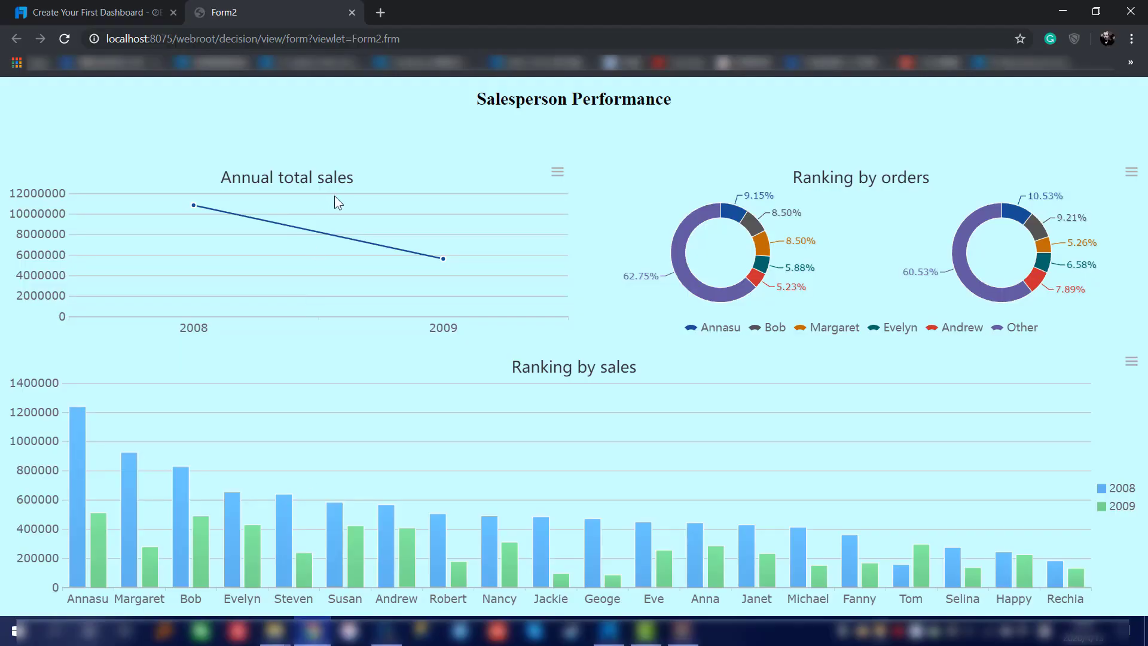
click(352, 12)
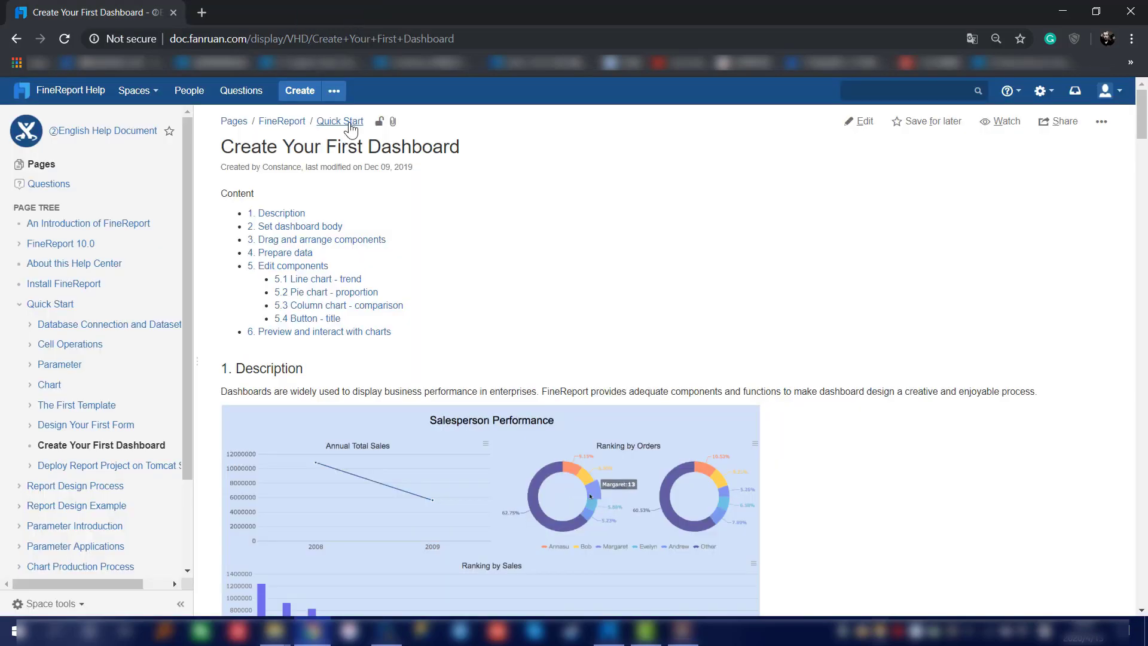
scroll(144, 352, down, 3)
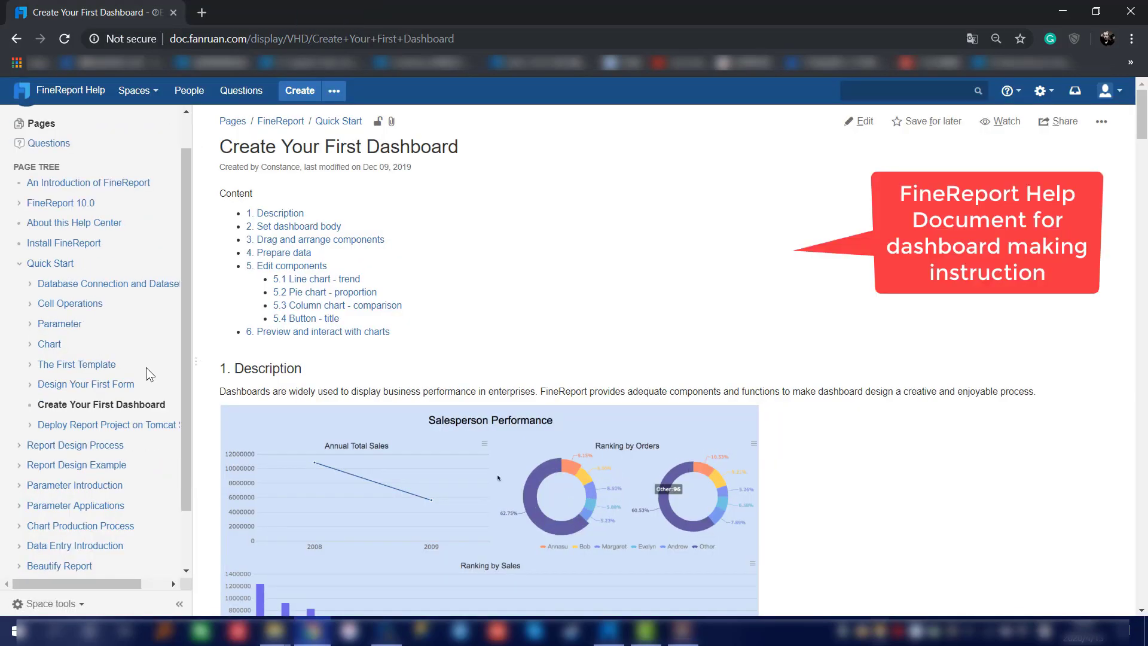
scroll(99, 222, up, 3)
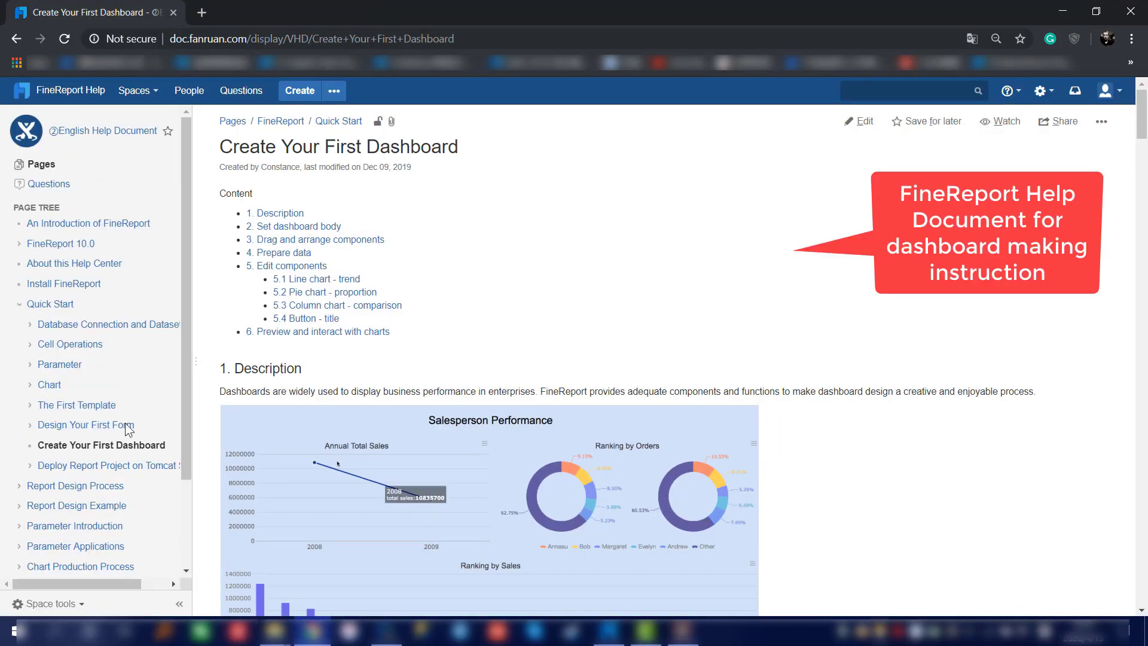
click(132, 447)
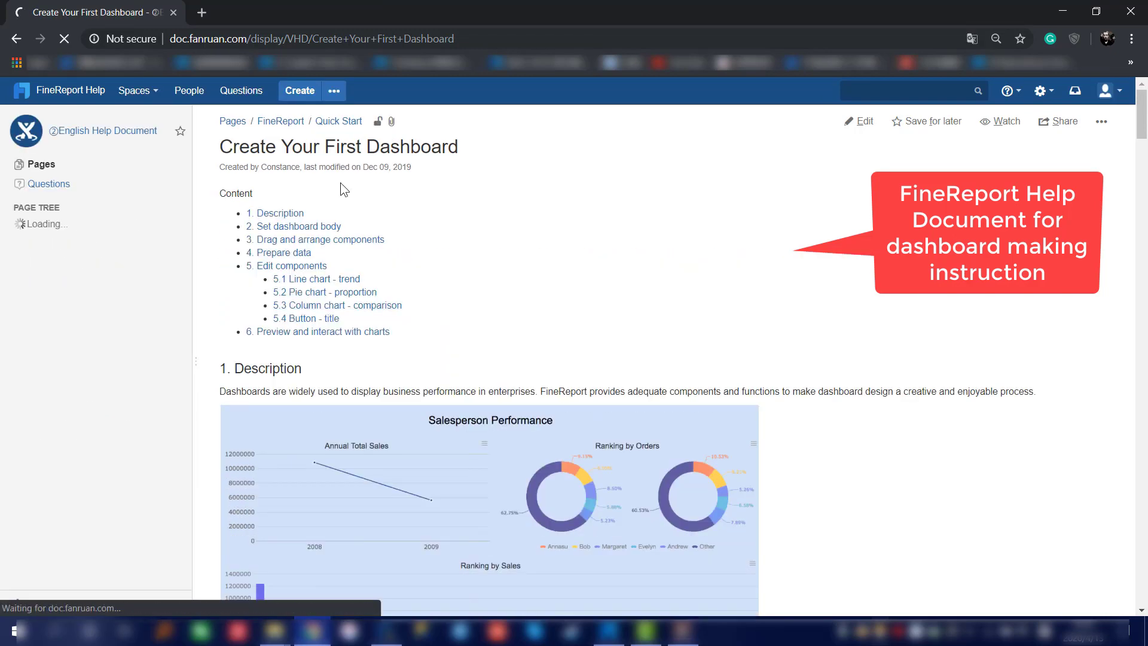
- Read through the dashboard tutorial down to the Prepare data section that introduces the SQL datasets
scroll(418, 203, down, 2)
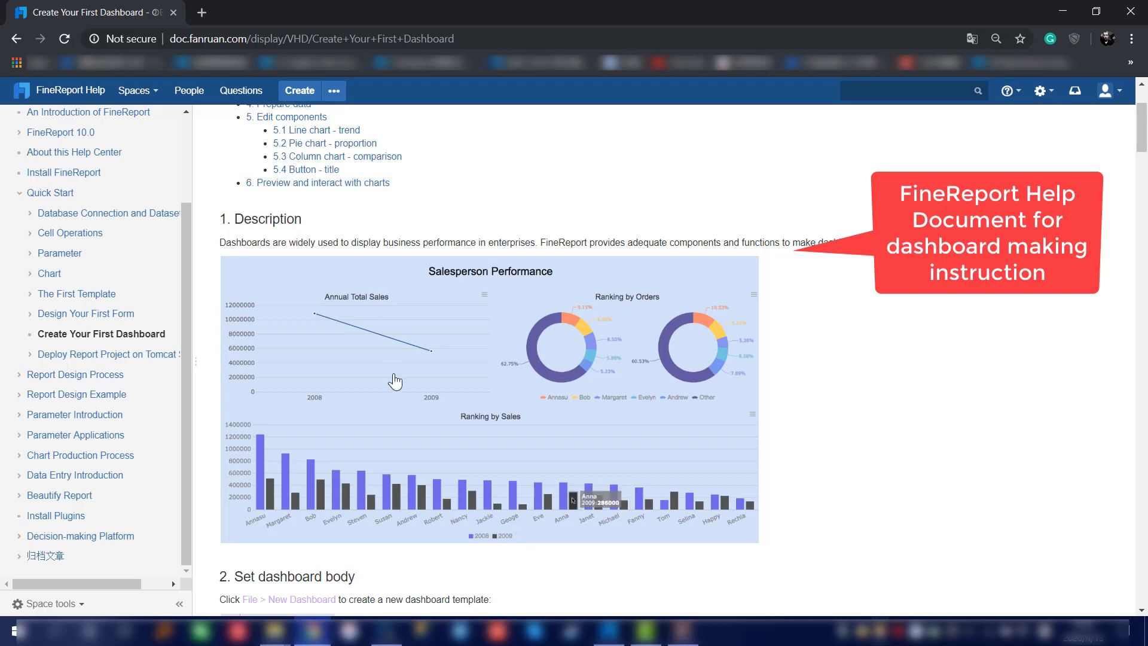
scroll(401, 388, down, 5)
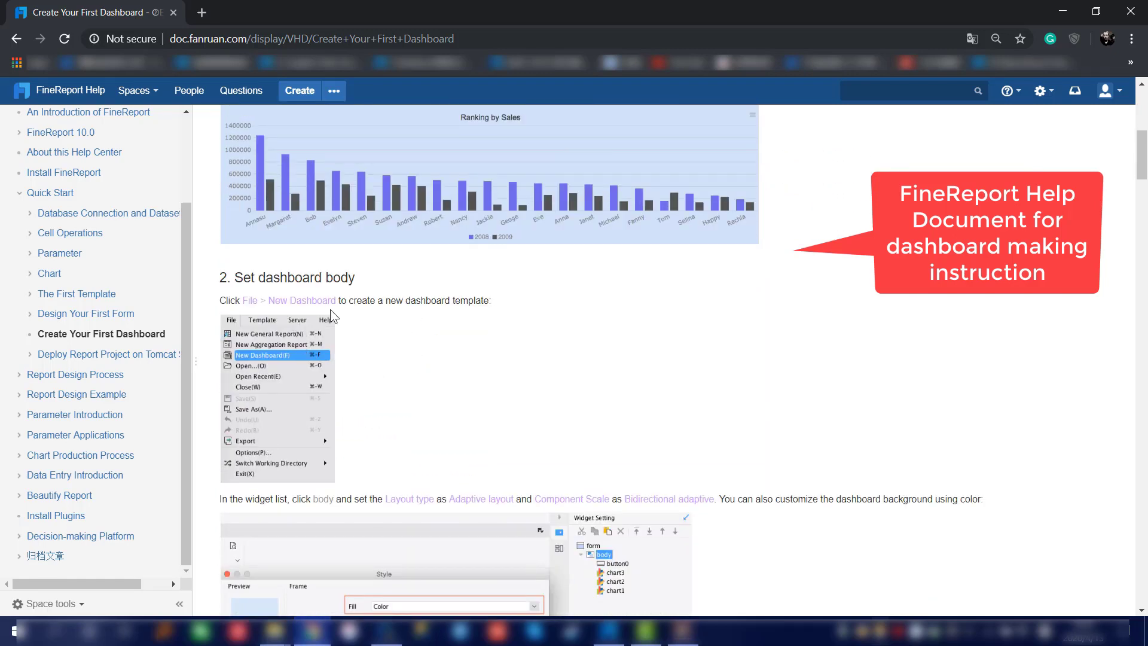
scroll(397, 307, down, 9)
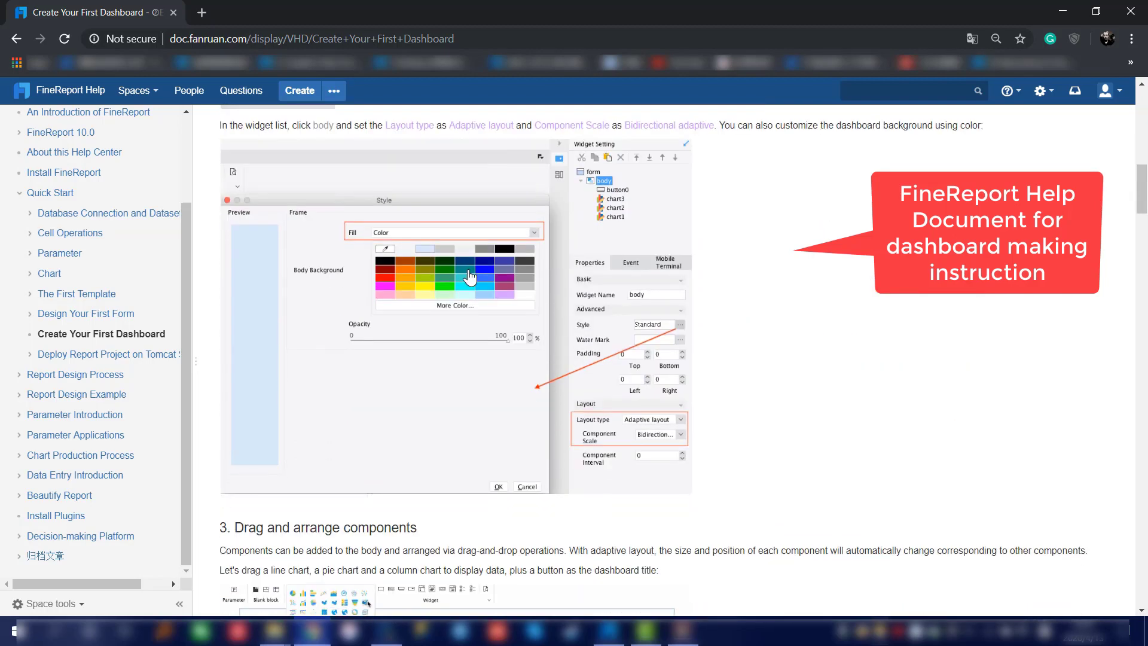
scroll(469, 278, down, 10)
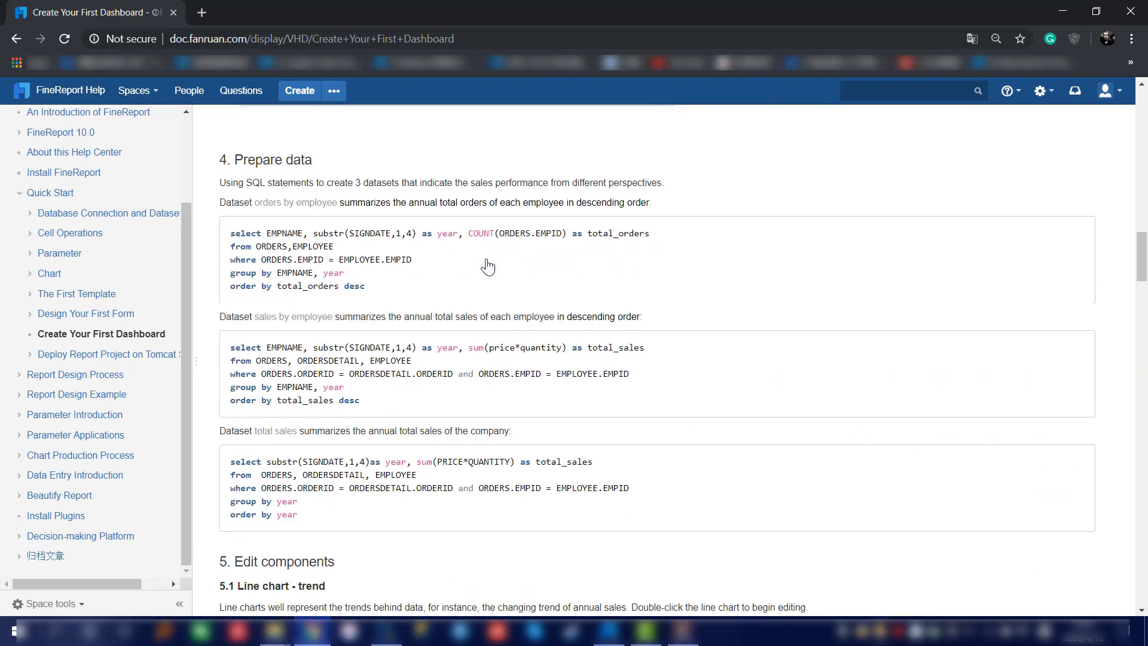
drag(233, 160, 305, 160)
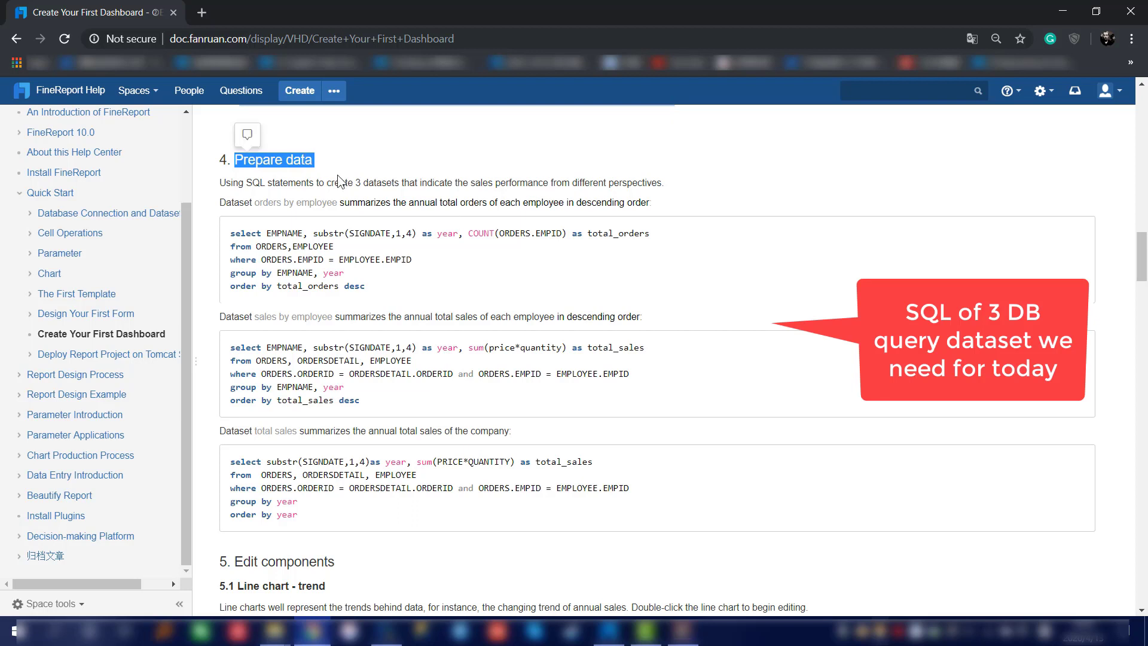
click(310, 184)
drag(220, 182, 656, 182)
click(666, 194)
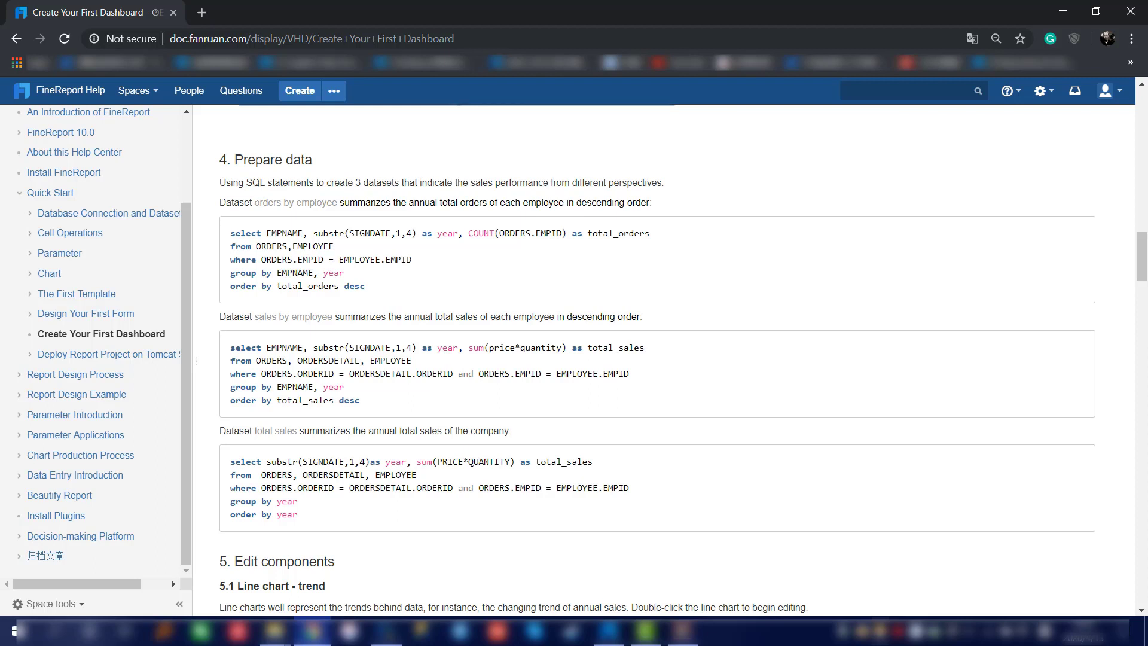
- Copy the complete SQL statement of the orders by employee dataset from the help page
drag(254, 202, 338, 202)
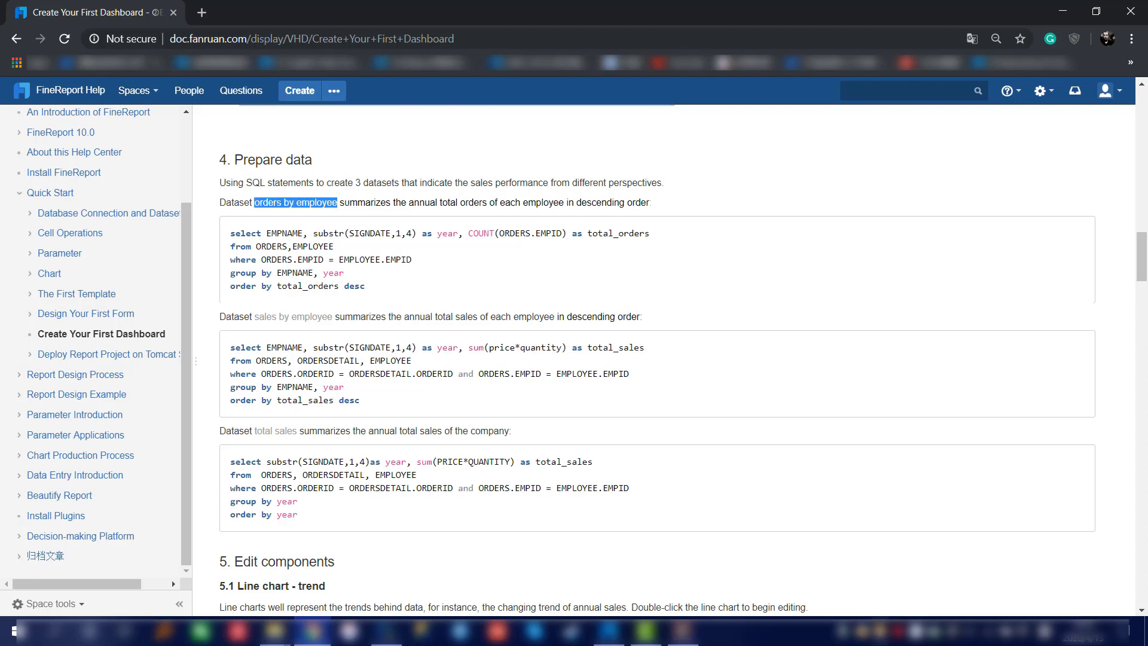
click(436, 212)
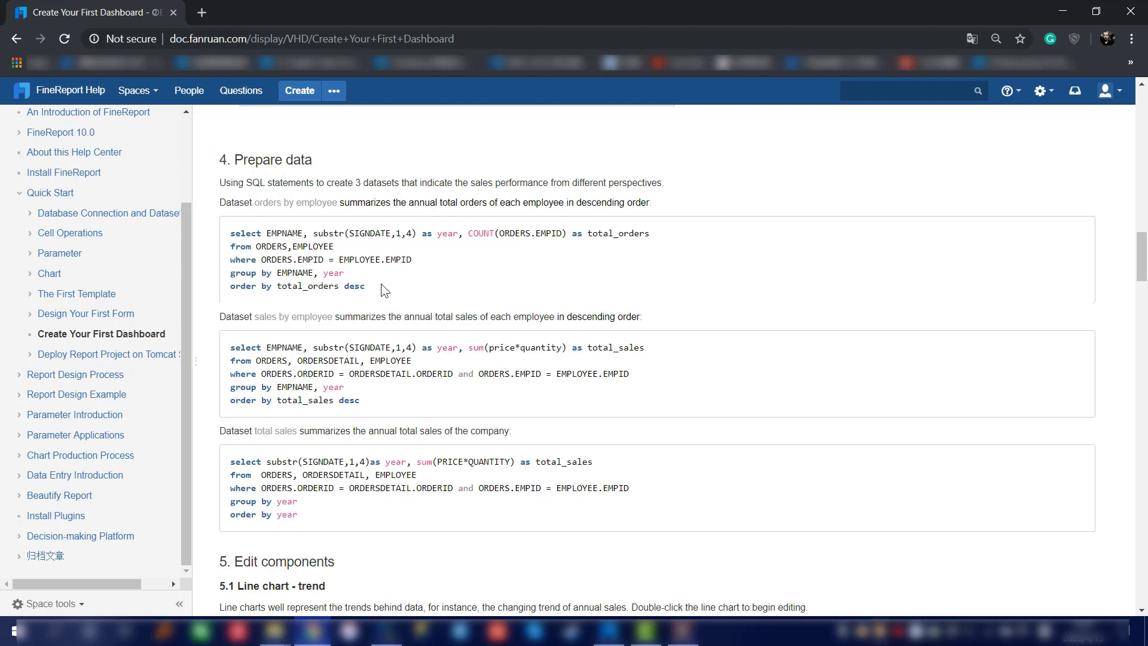
drag(366, 286, 232, 233)
key(ctrl+c)
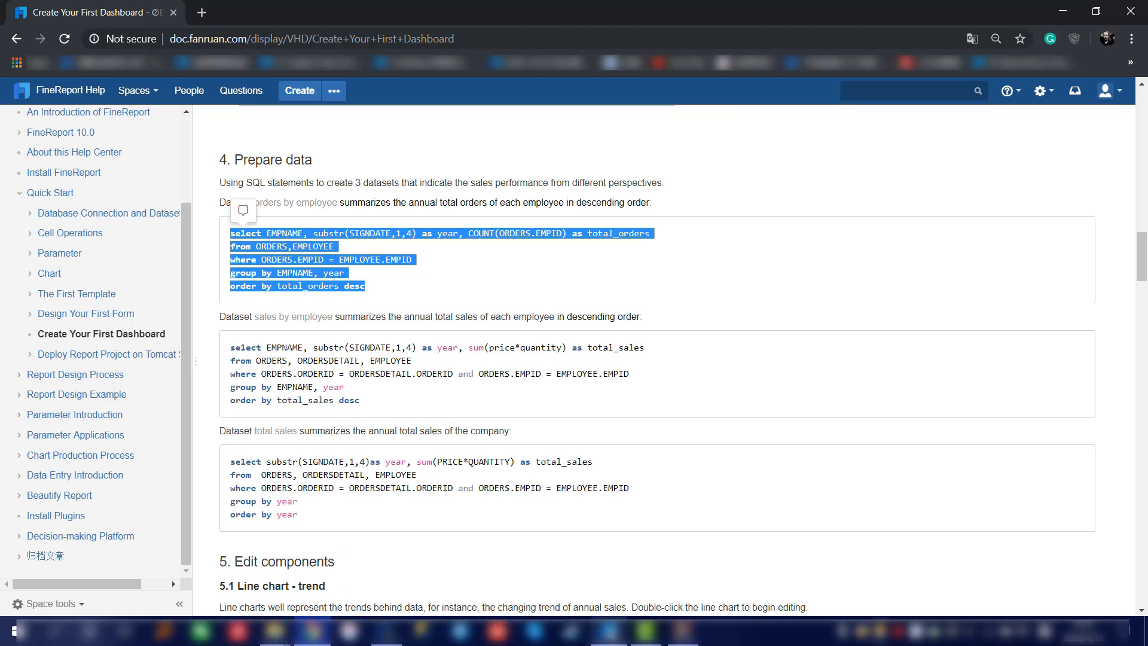
- Switch to FineReport and add a DB Query dataset named "Orders by employee" on the FRDemo connection, using the copied SQL
click(608, 631)
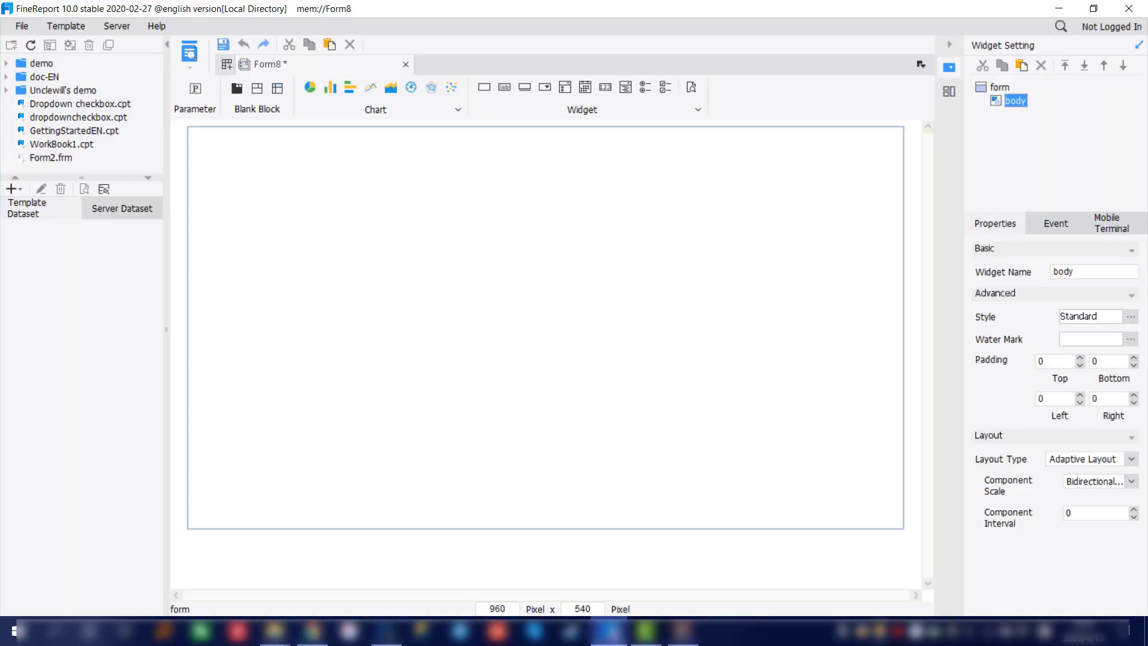
click(15, 188)
click(48, 211)
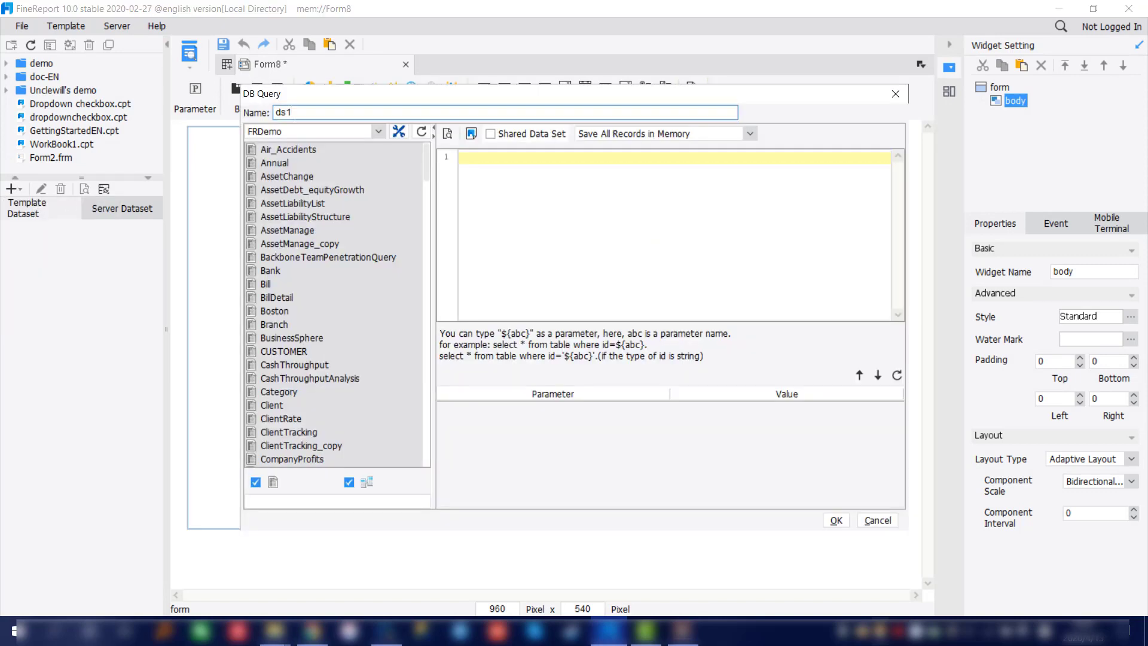
text(Or)
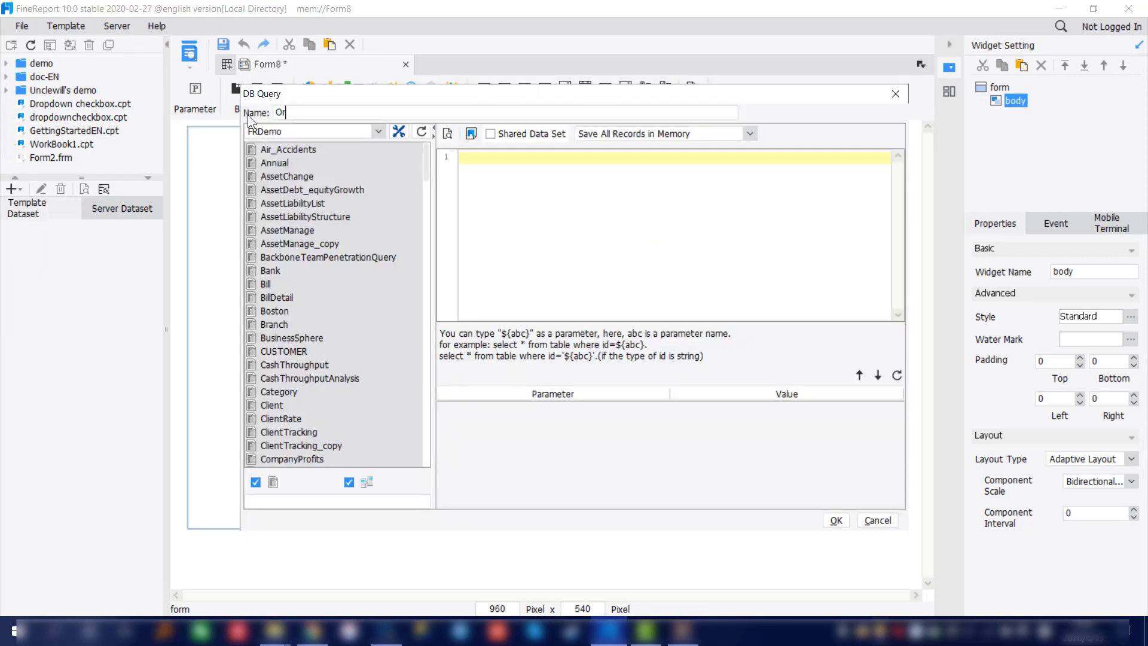
text(ders by employee)
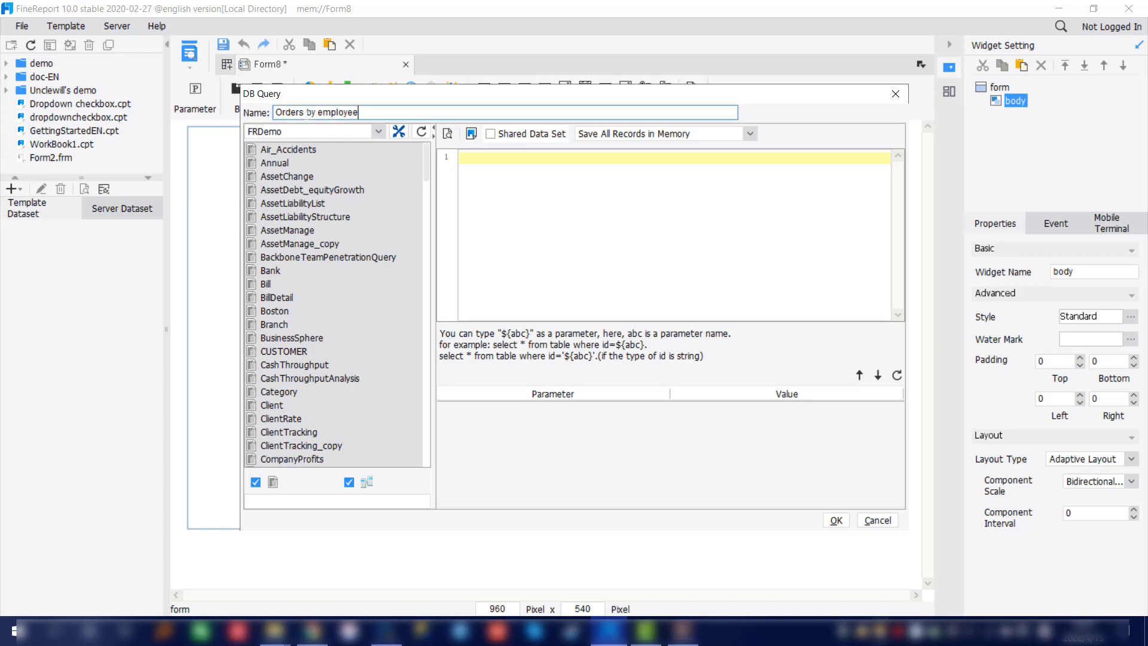
click(380, 132)
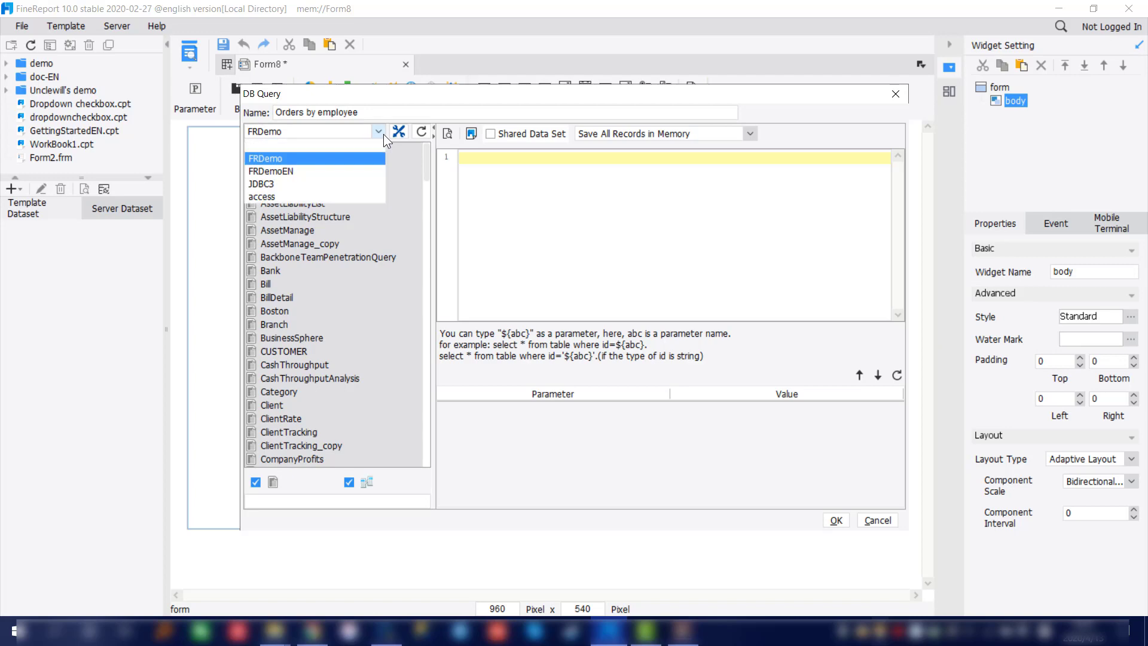
click(300, 157)
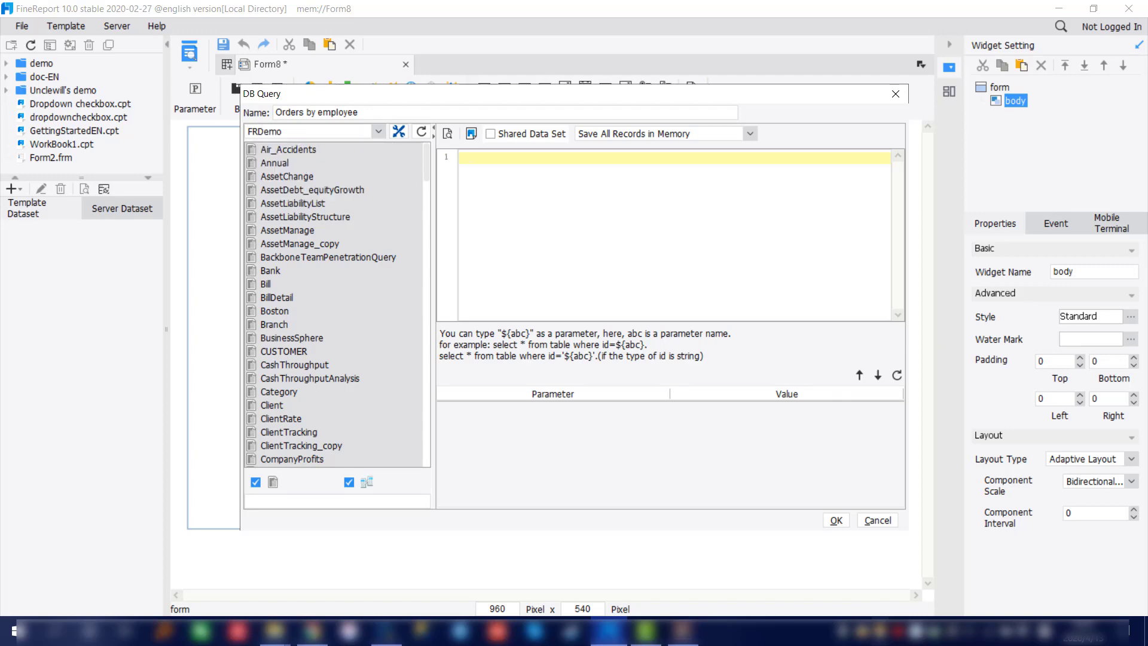
key(ctrl+v)
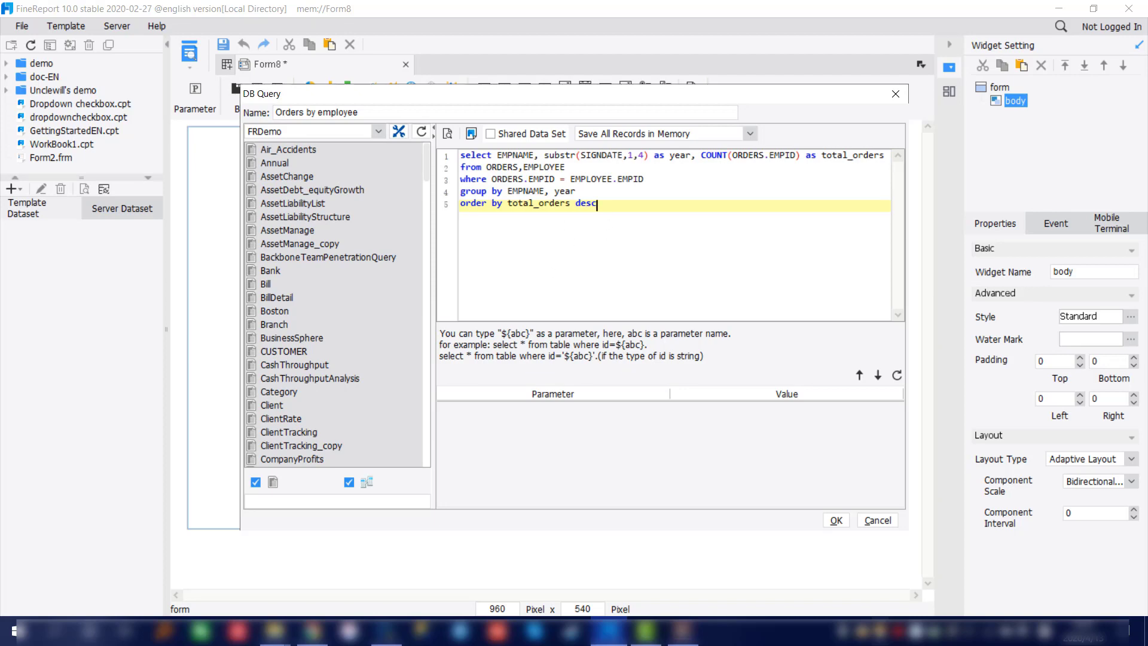
- Preview the query's rows with the columns widened to show full headers, and save the dataset
click(447, 133)
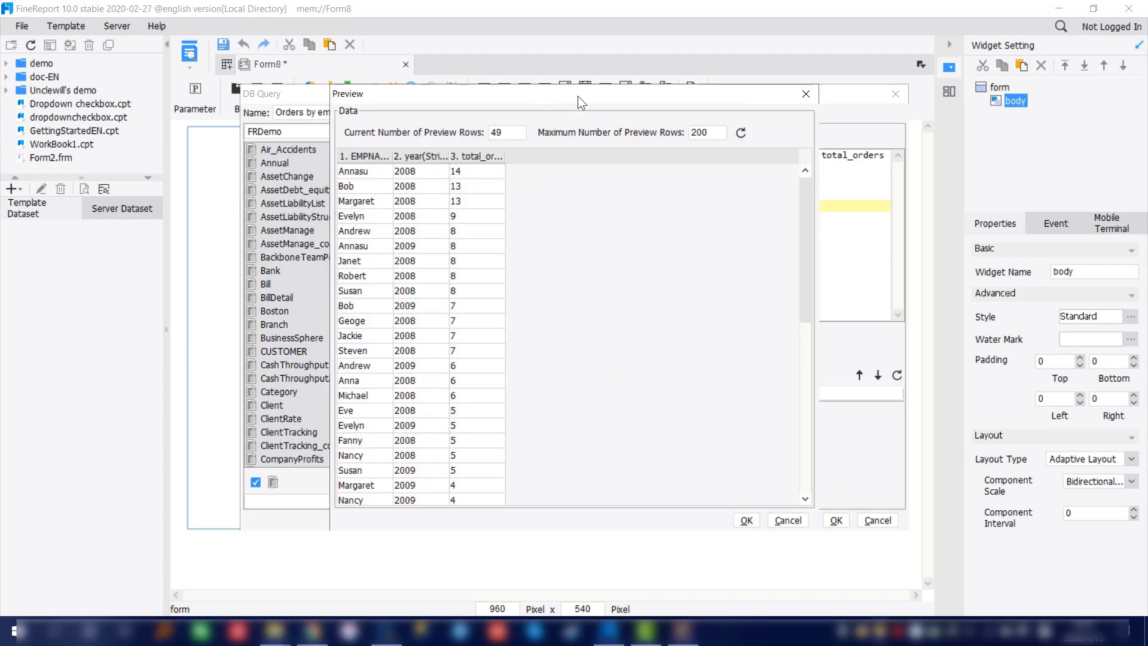
mouse_move(577, 96)
mouse_down()
mouse_move(634, 204)
mouse_move(671, 242)
mouse_up()
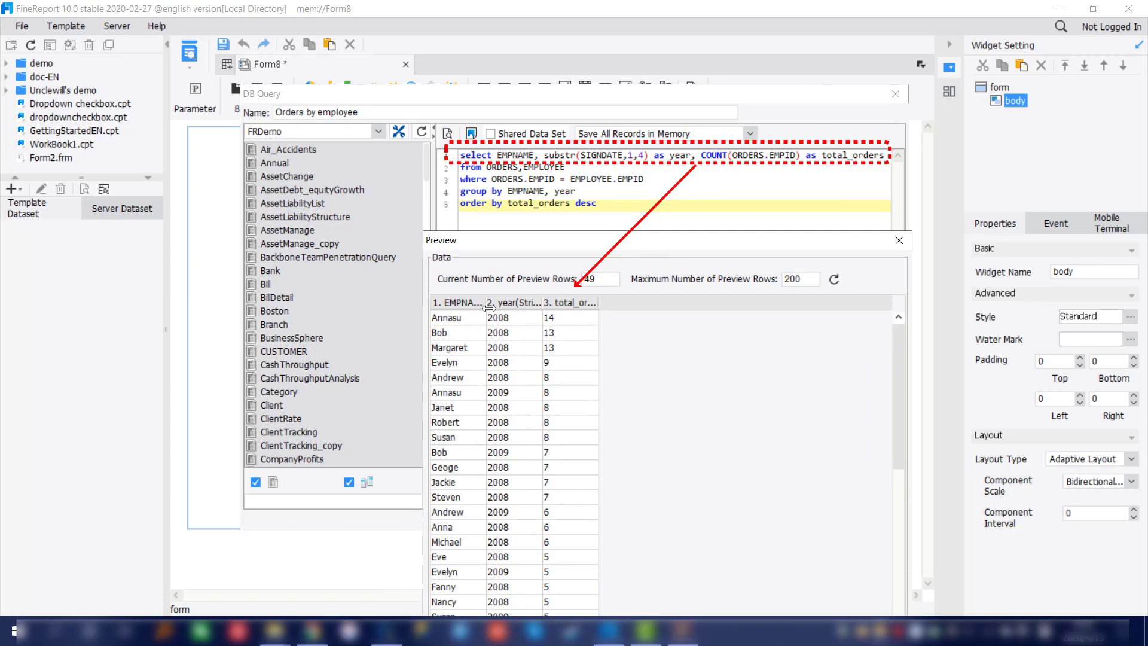
drag(486, 305, 756, 300)
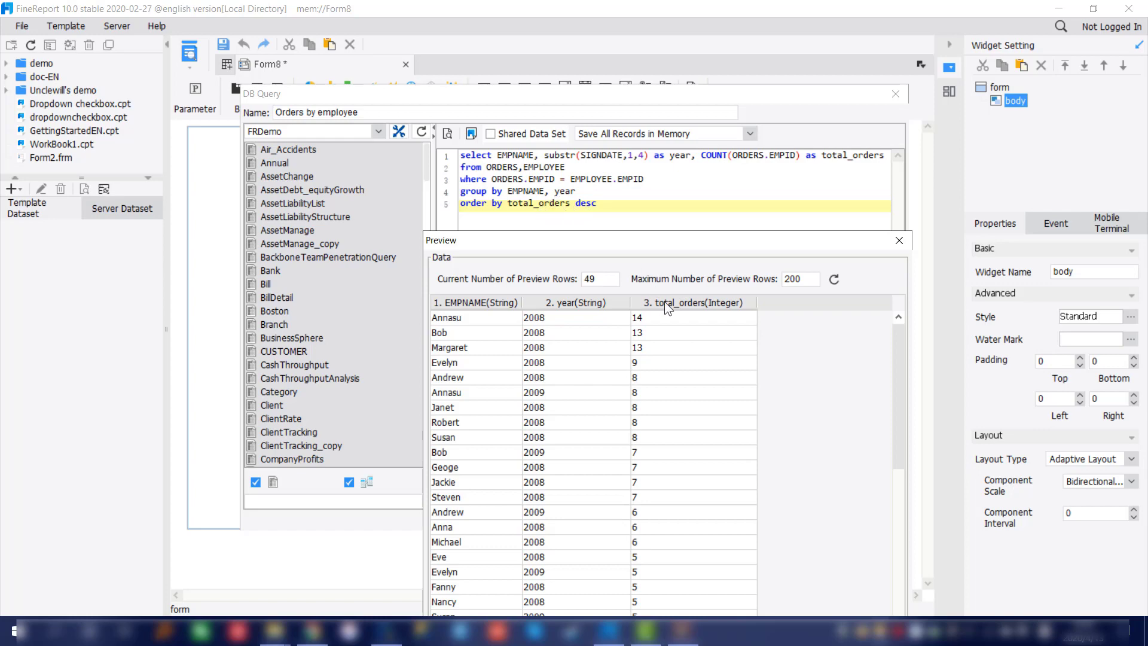
scroll(801, 365, down, 5)
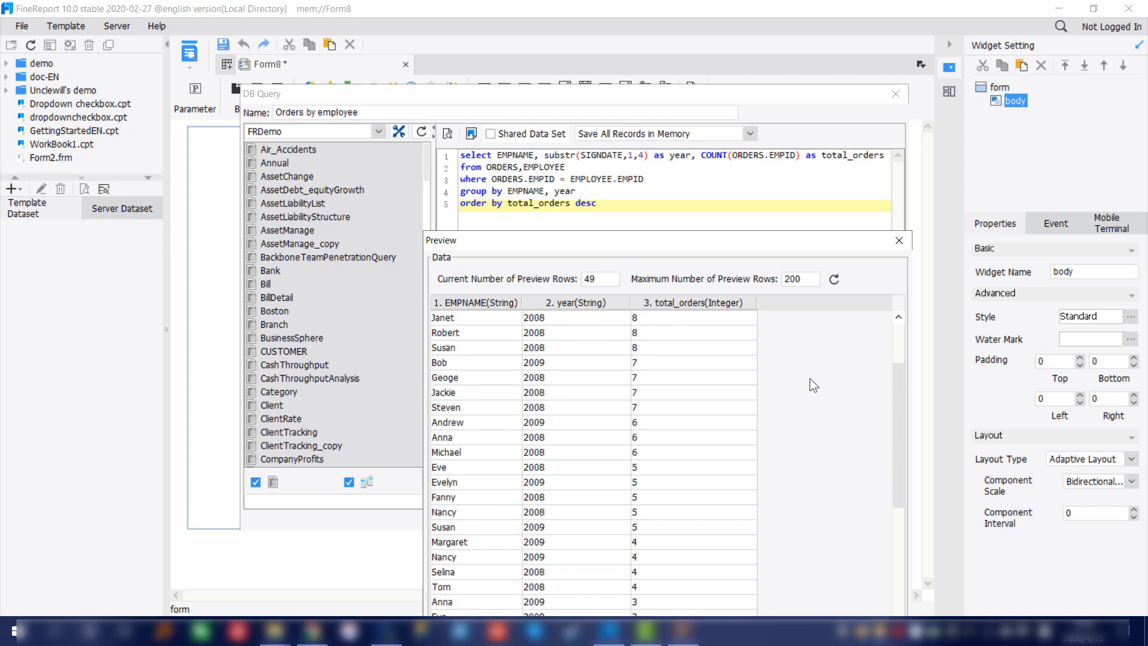
scroll(809, 384, down, 2)
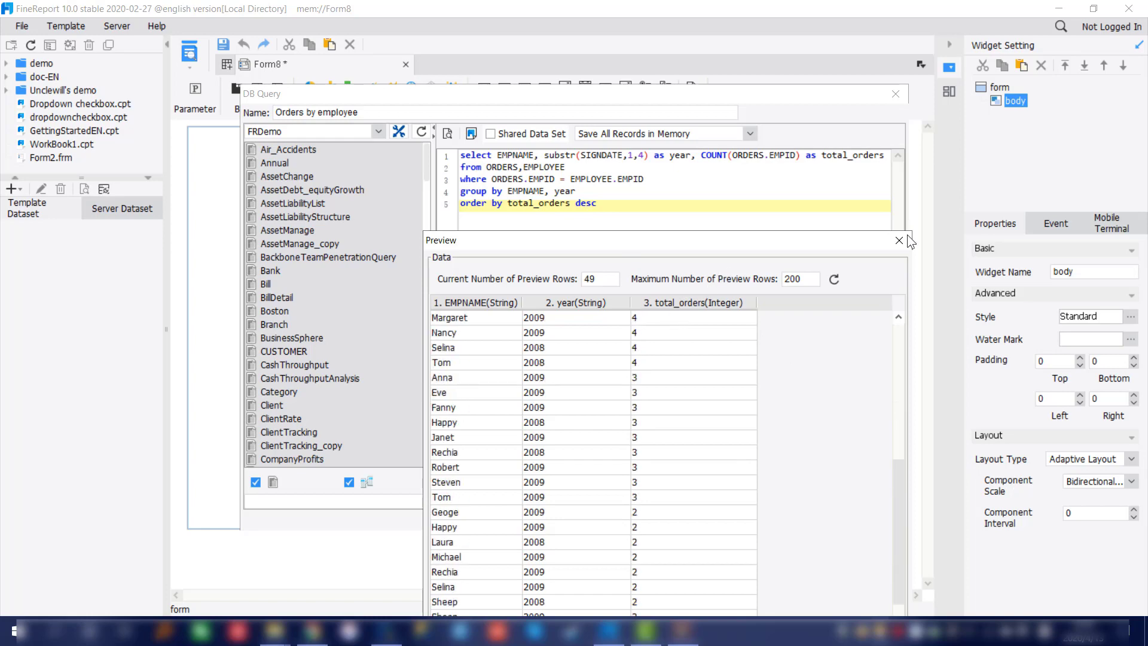
drag(910, 241, 895, 88)
scroll(696, 242, down, 2)
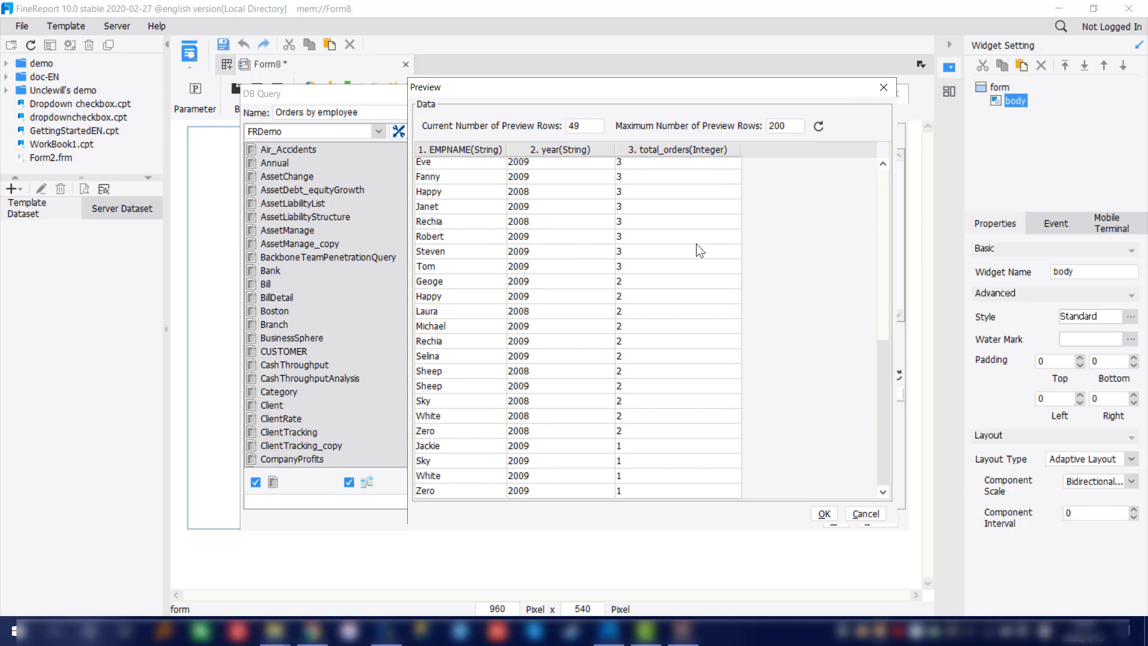
scroll(696, 243, up, 4)
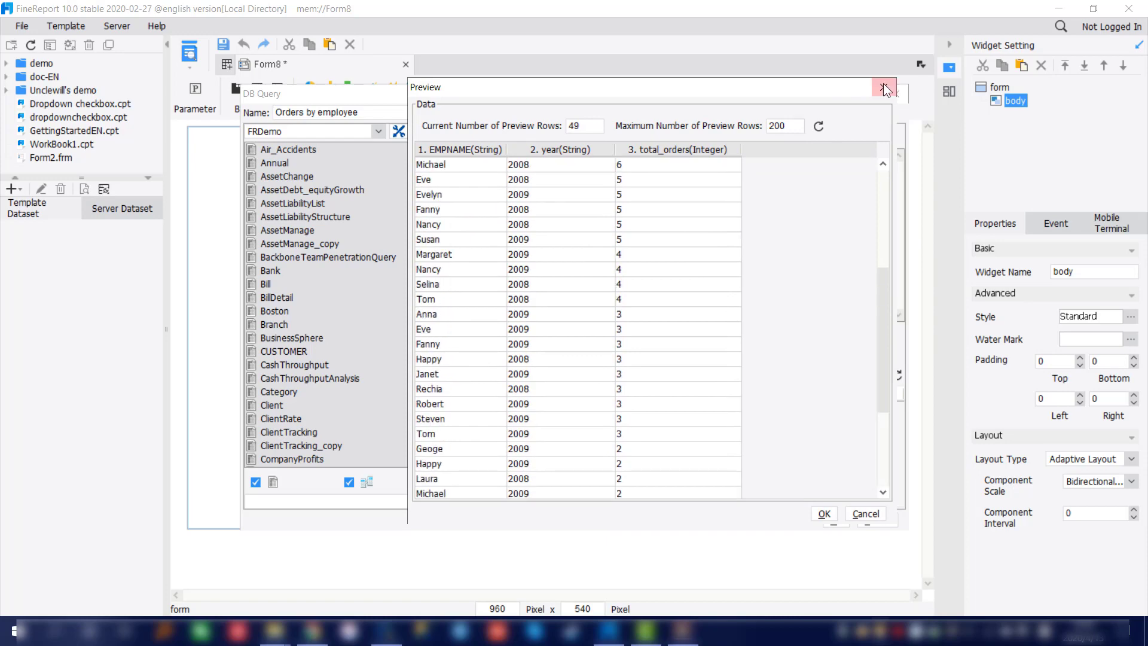
click(884, 88)
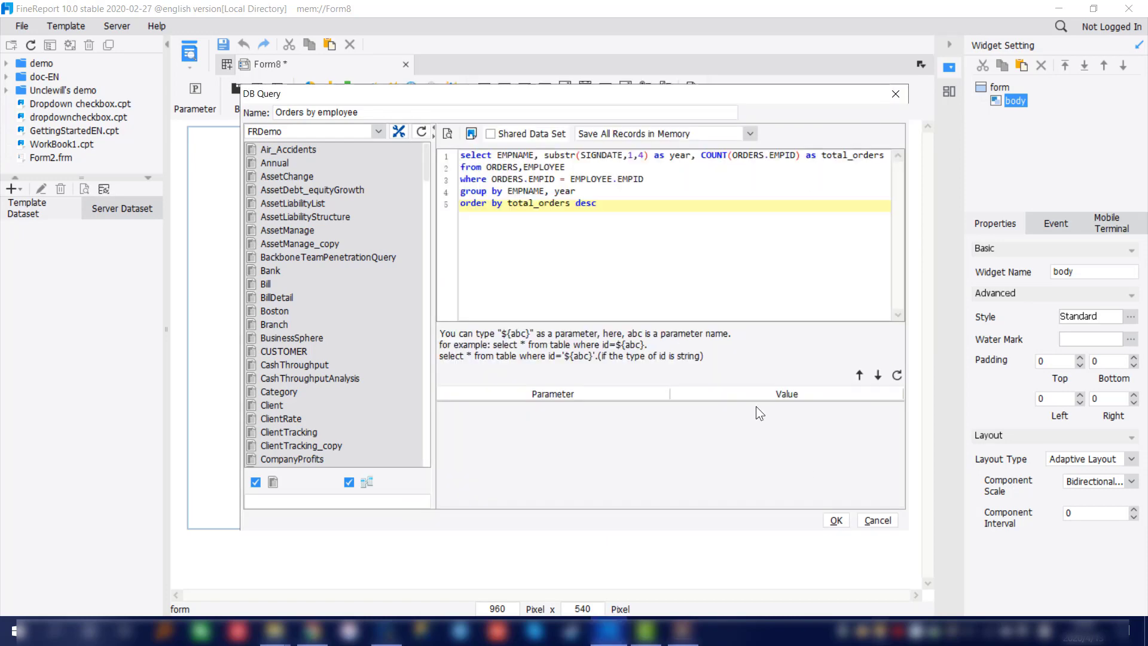
click(836, 520)
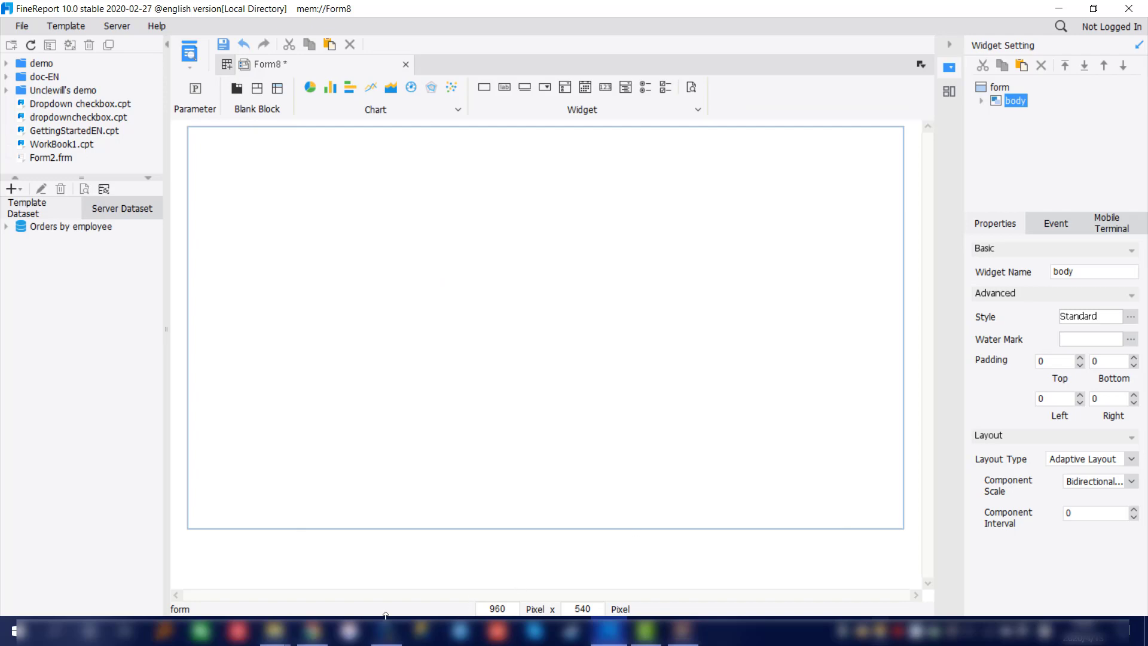
- Switch to the browser and copy the complete SQL statement of the sales by employee dataset
click(313, 631)
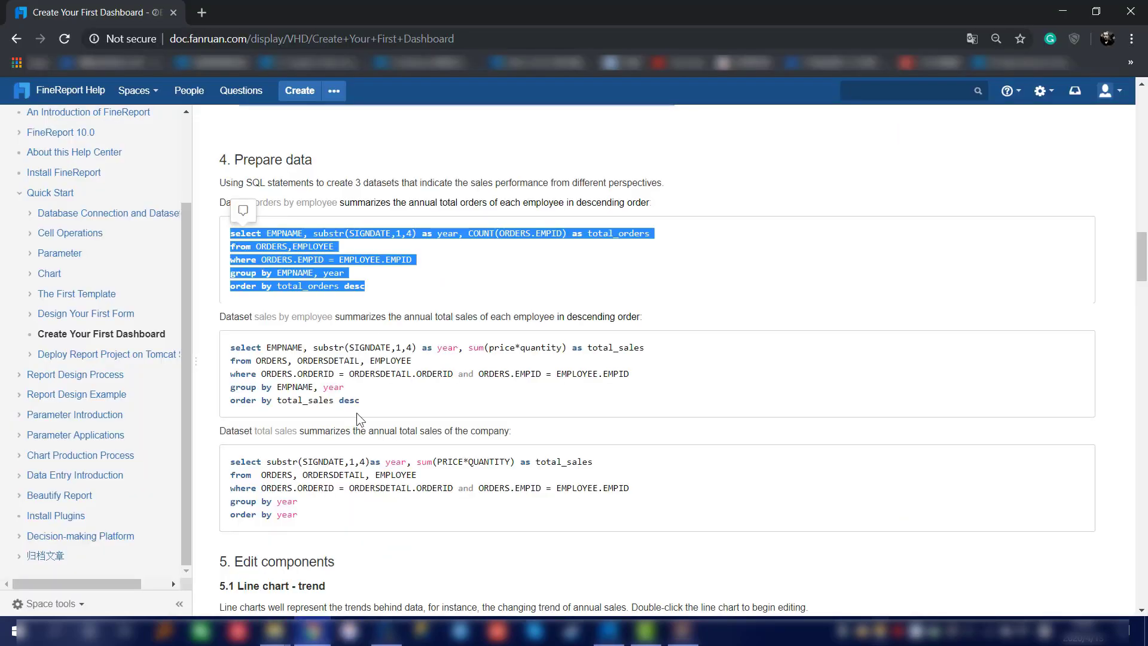
click(395, 272)
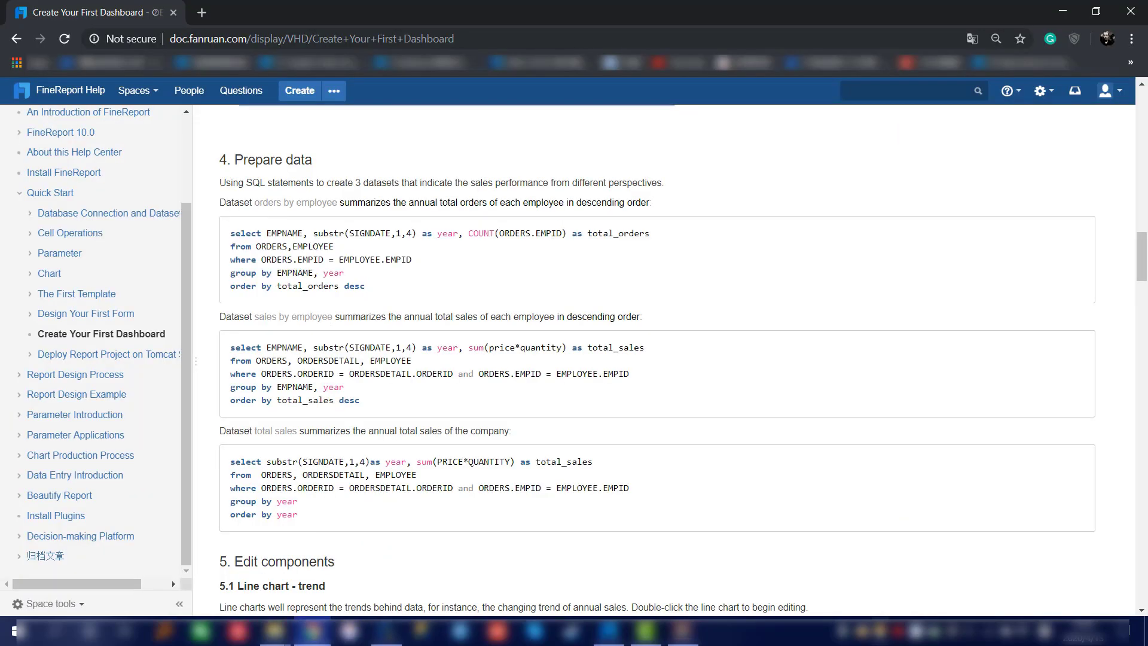
drag(254, 316, 327, 316)
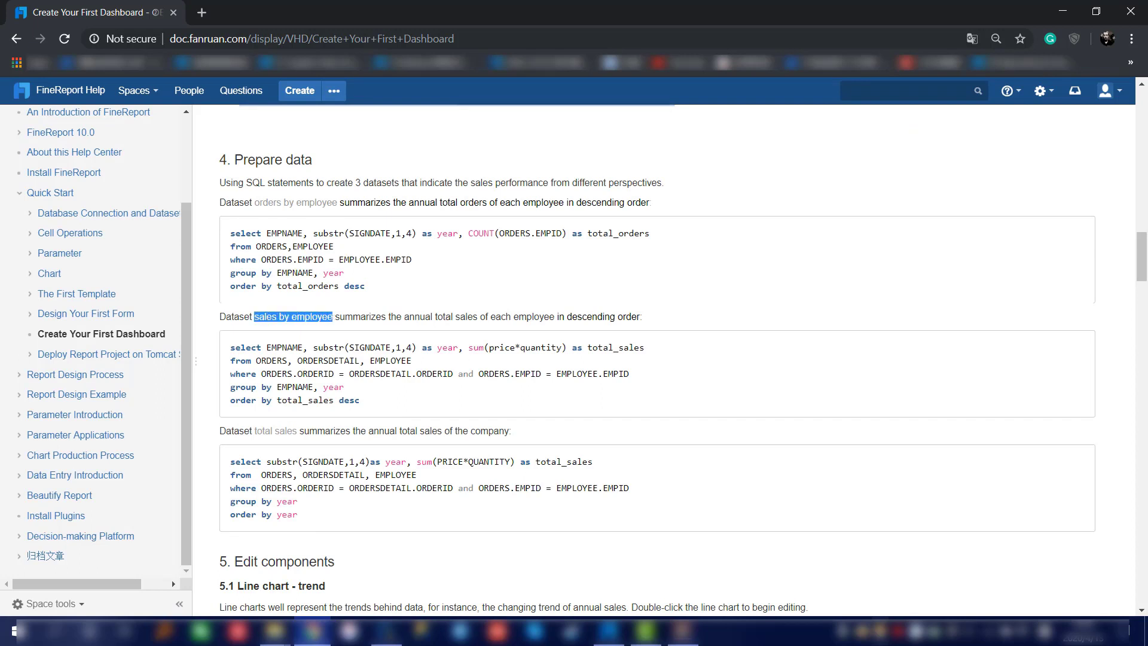
click(361, 403)
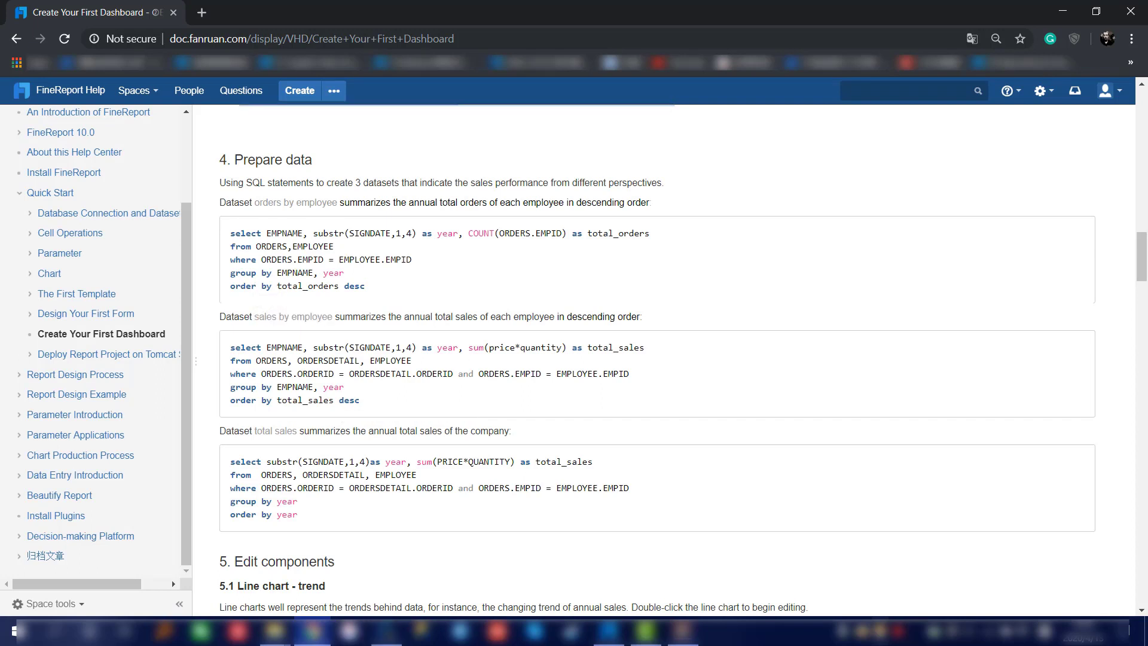
drag(361, 404, 230, 346)
right_click(361, 356)
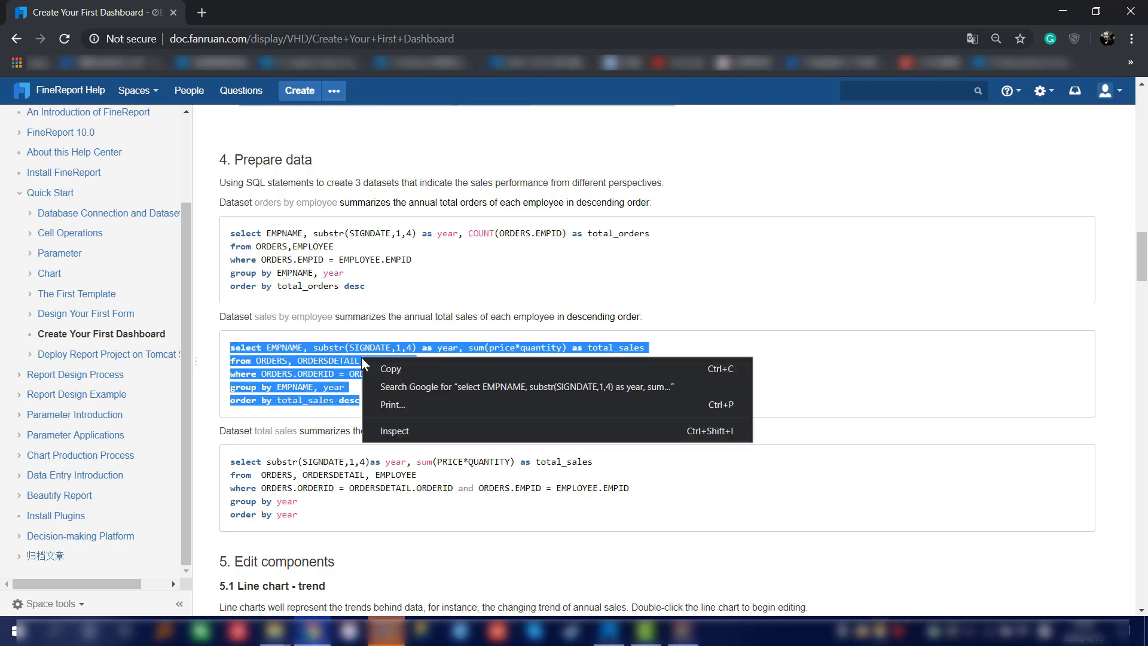
click(382, 370)
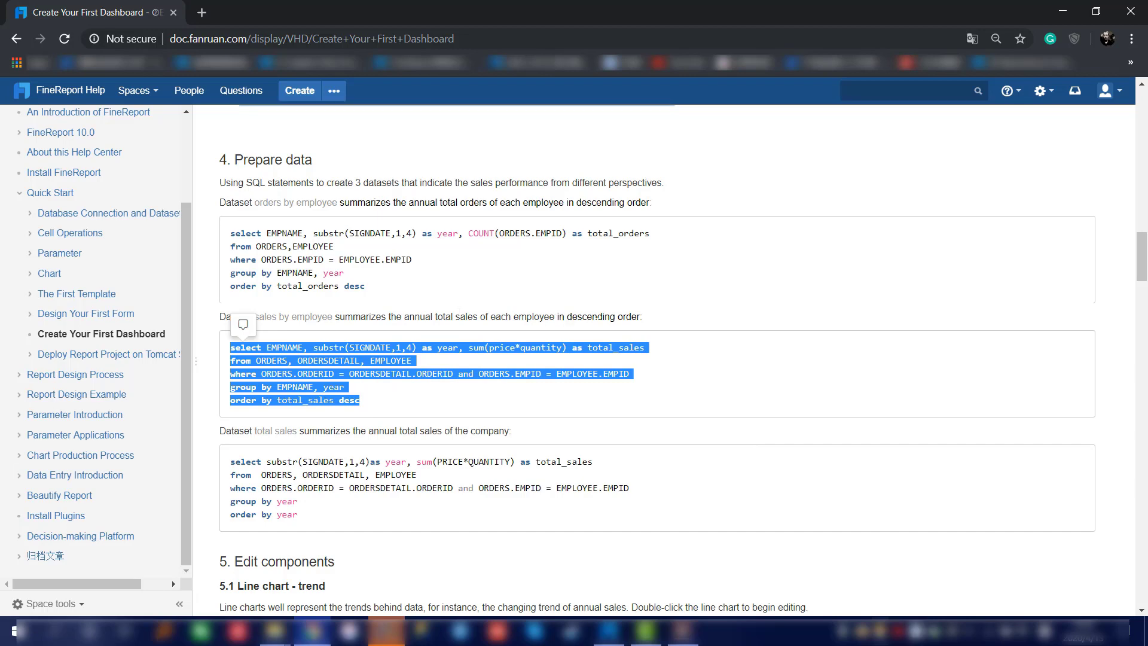
- Switch to FineReport and add a DB Query dataset named "sales by employee" on the FRDemo connection, using the copied SQL
click(312, 631)
click(20, 188)
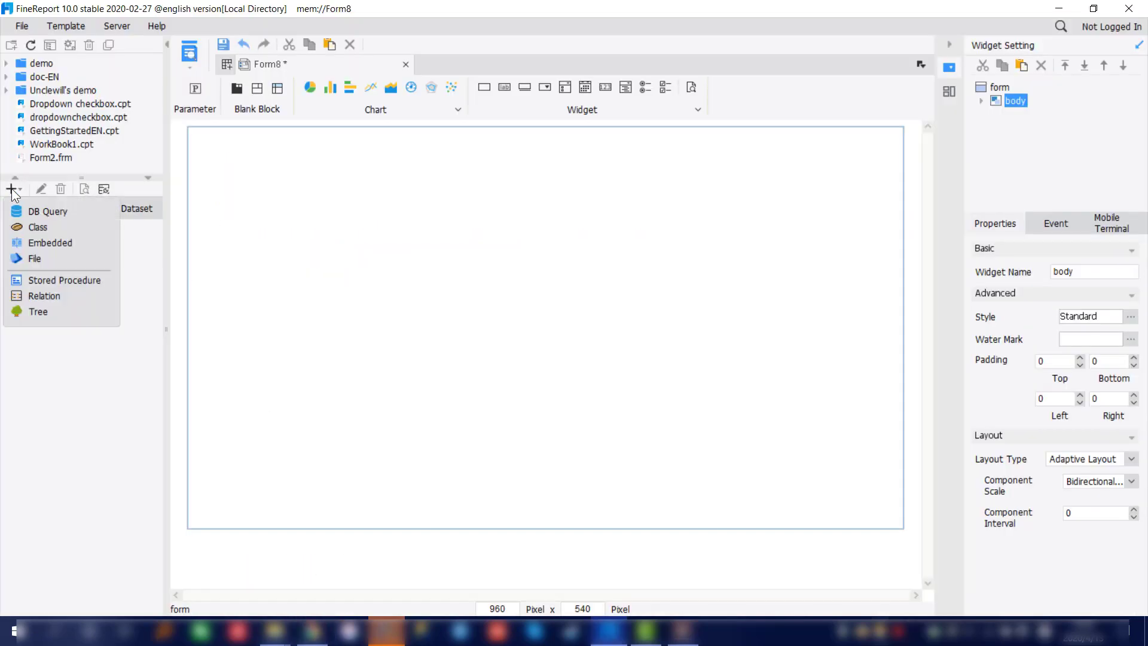
click(21, 212)
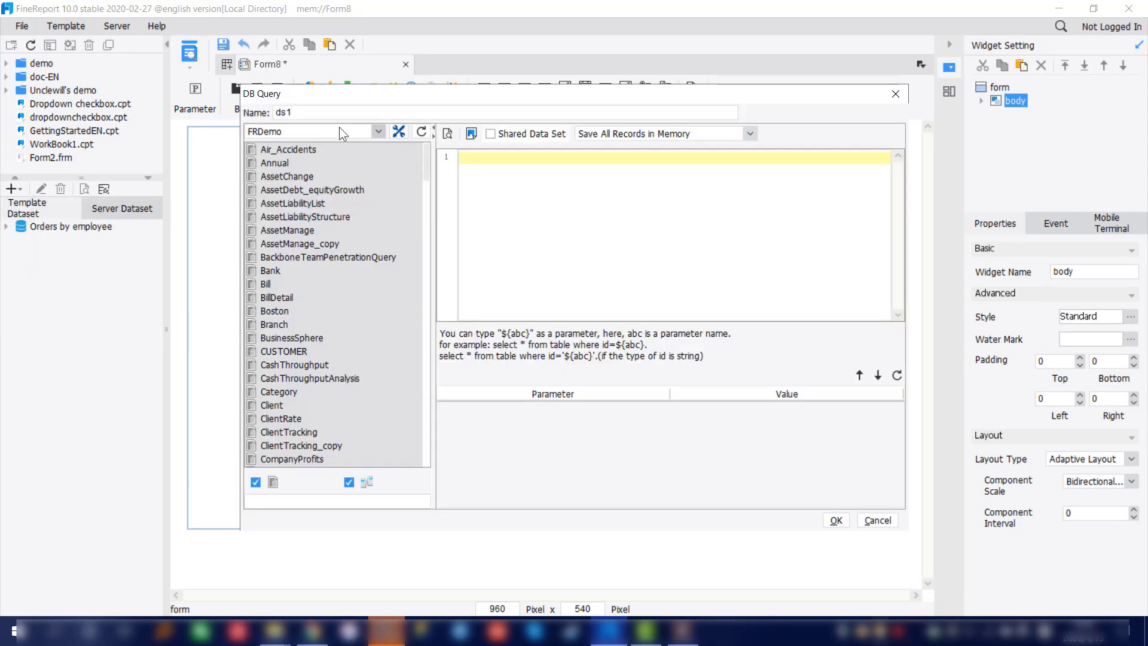
drag(296, 113, 232, 116)
text(sales)
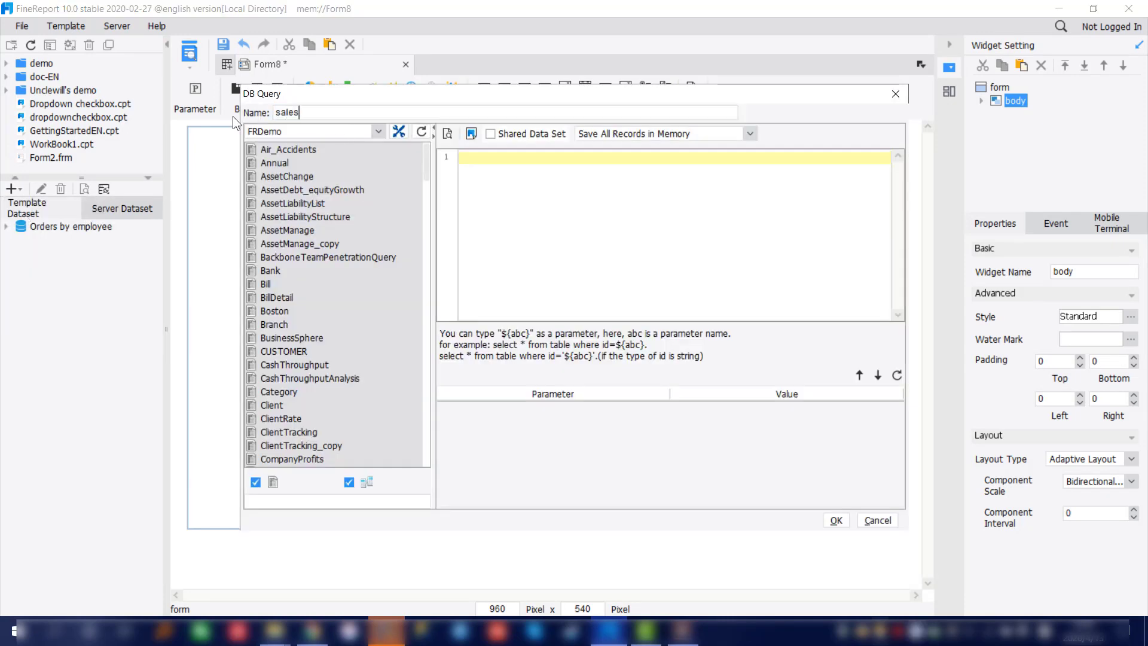
text( by employee)
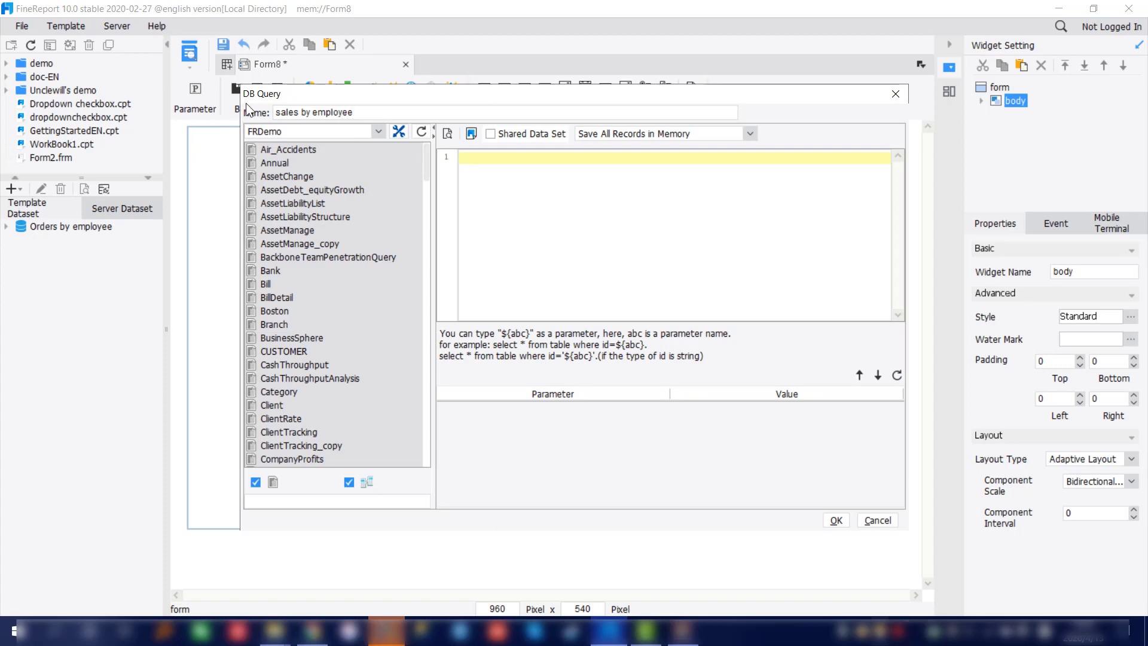
click(303, 128)
click(304, 128)
key(ctrl+v)
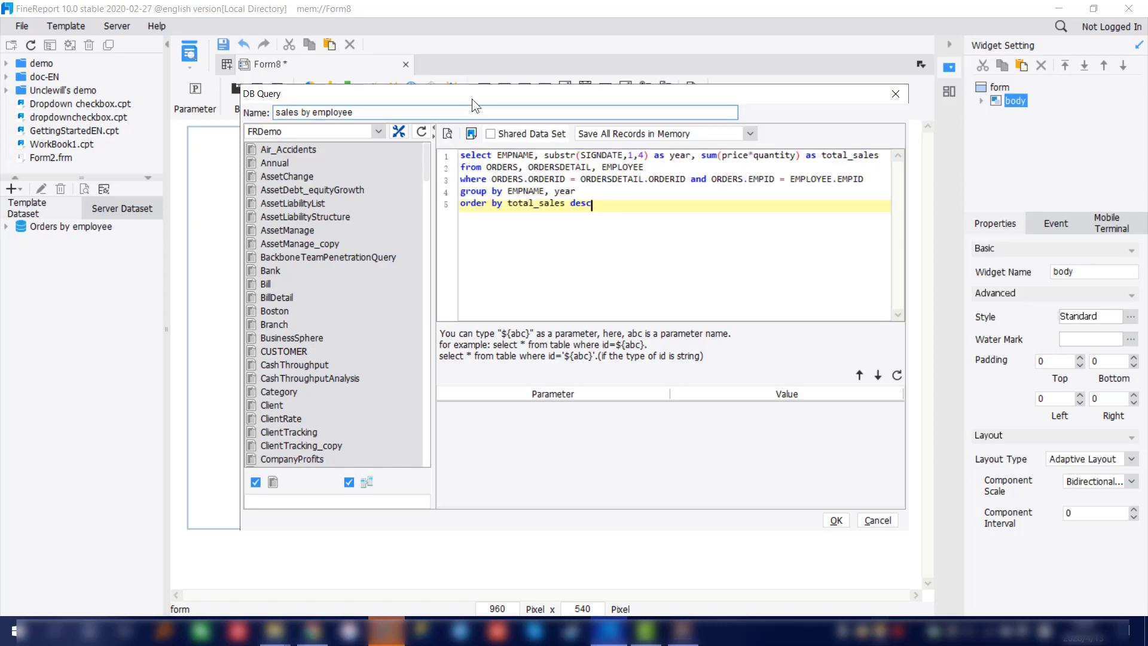
- Preview the sales by employee query with its columns widened to show the full headers, and save the dataset
drag(471, 98, 487, 41)
click(456, 81)
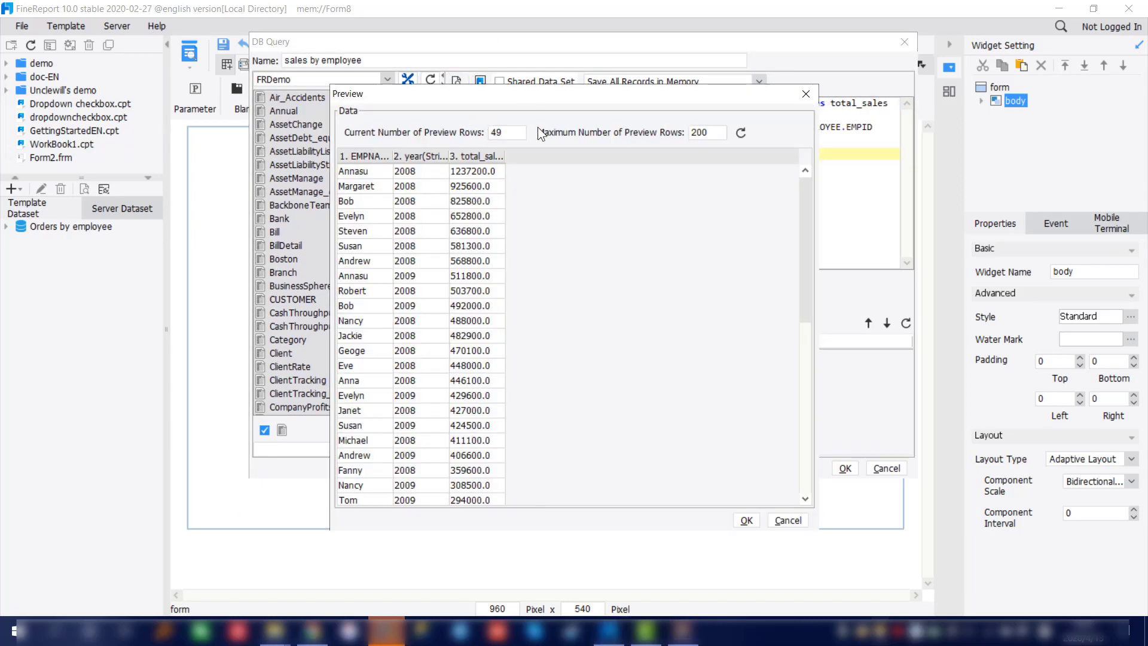
mouse_move(518, 95)
mouse_down()
mouse_move(615, 213)
mouse_move(626, 181)
mouse_up()
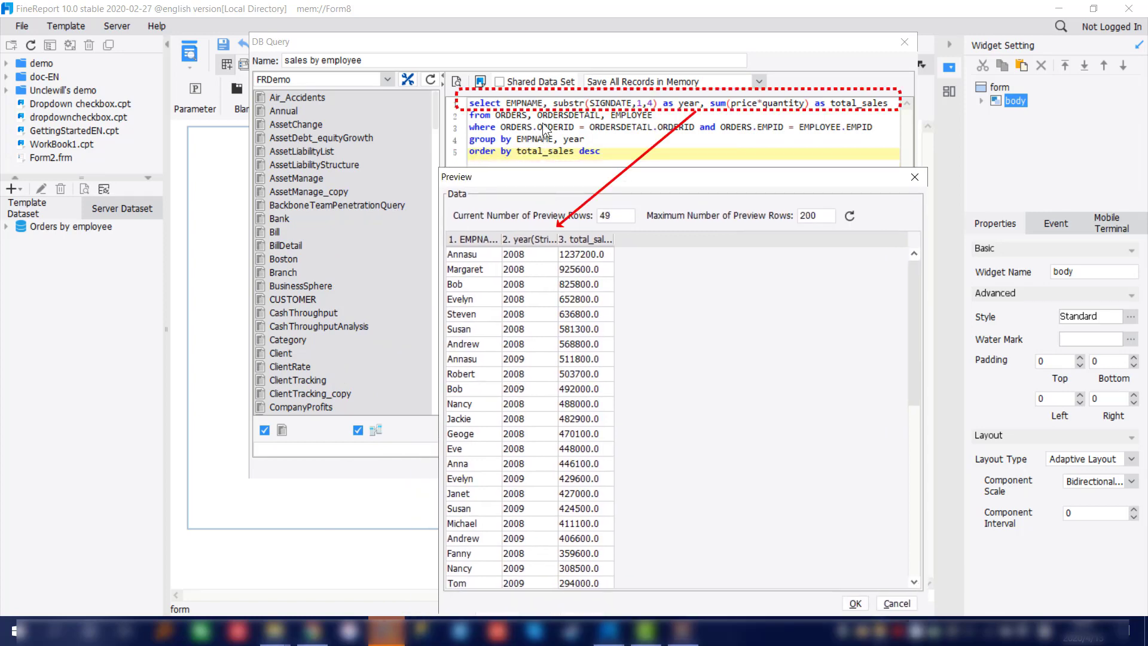
drag(501, 239, 764, 239)
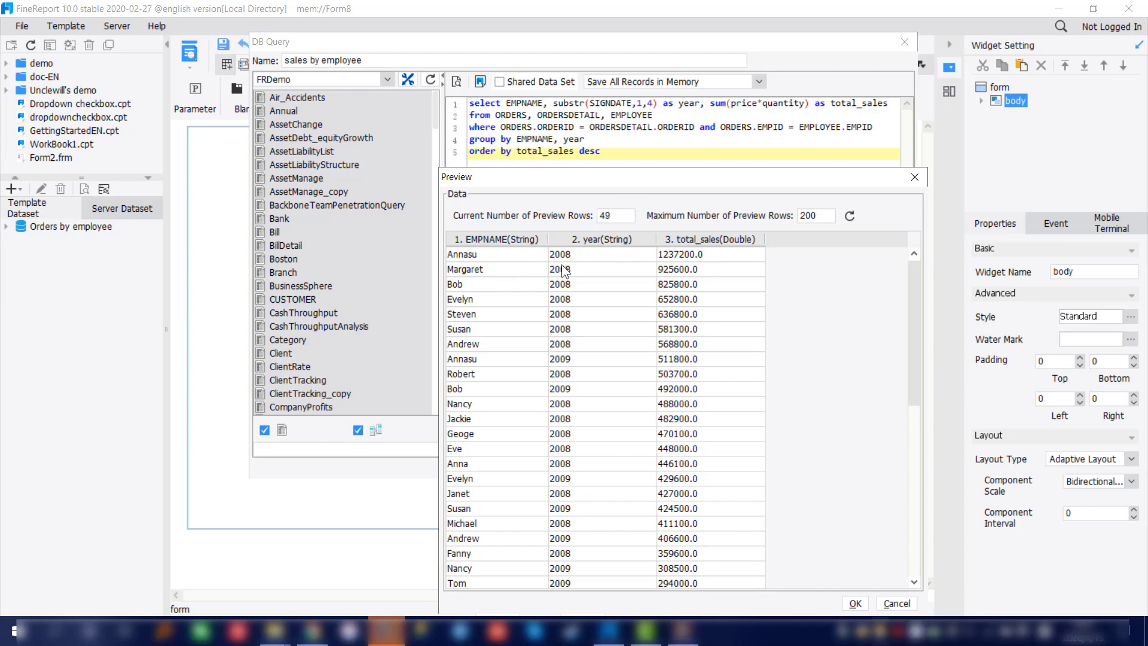
click(915, 178)
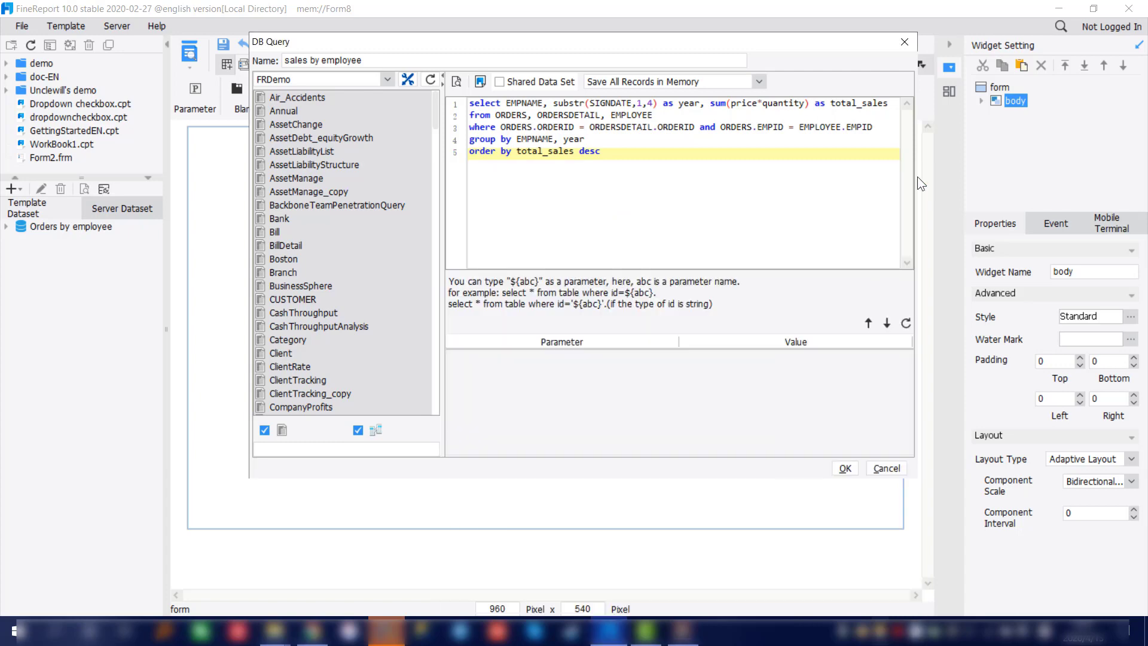
click(844, 468)
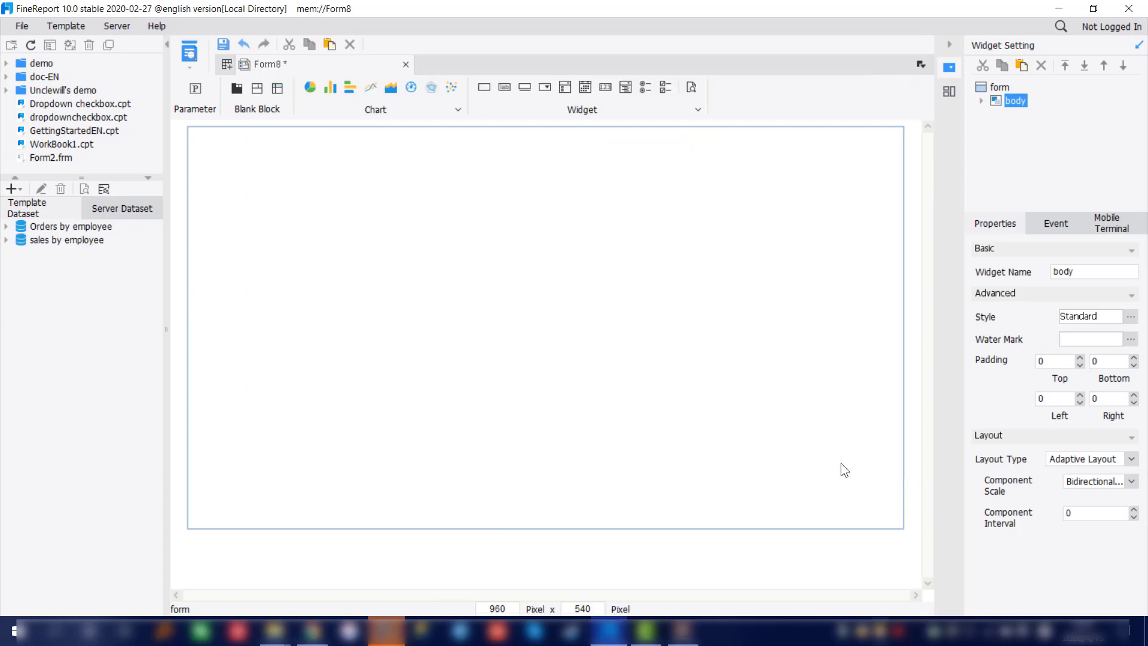
- Switch to the browser and copy the complete SQL statement of the total sales dataset from the help page
click(312, 630)
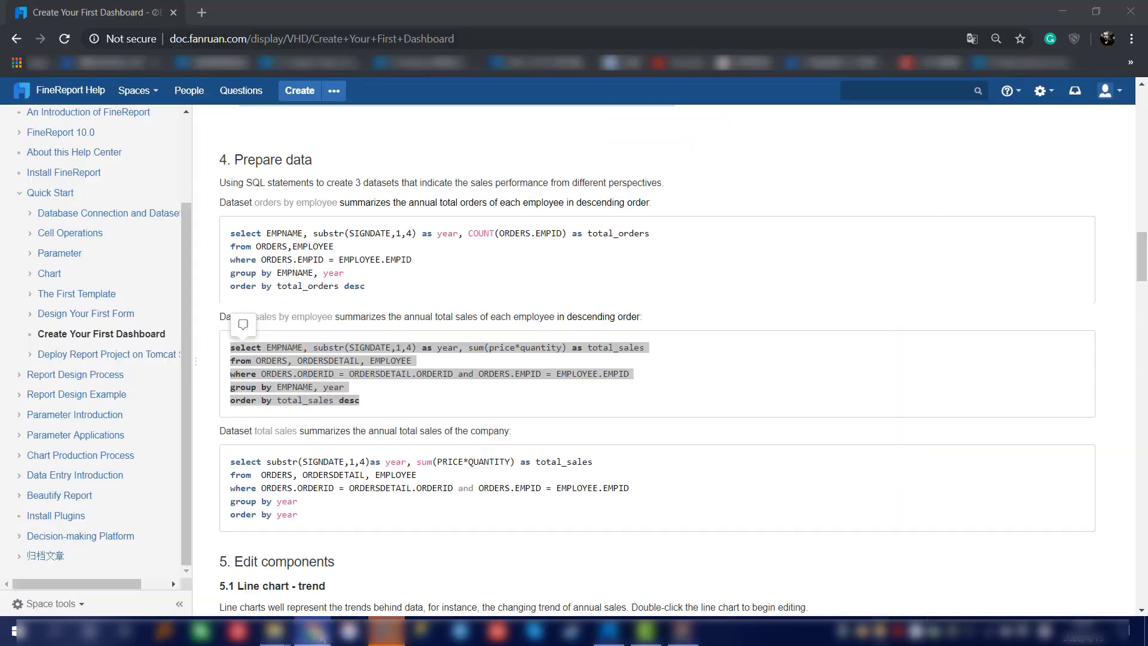
click(421, 404)
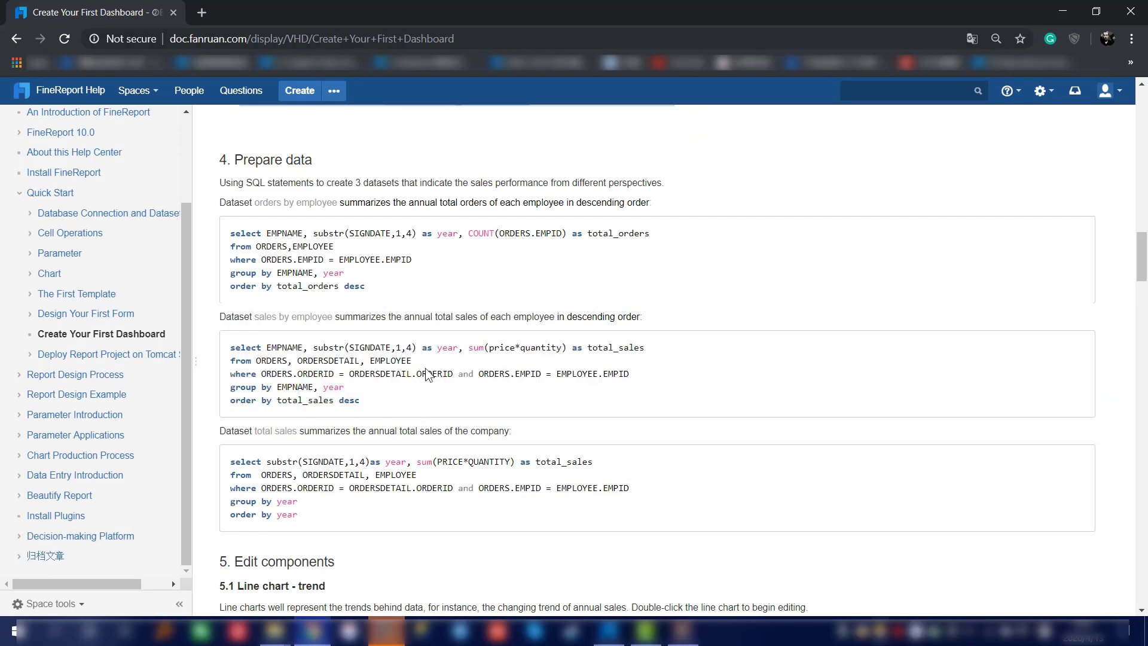
scroll(425, 368, down, 2)
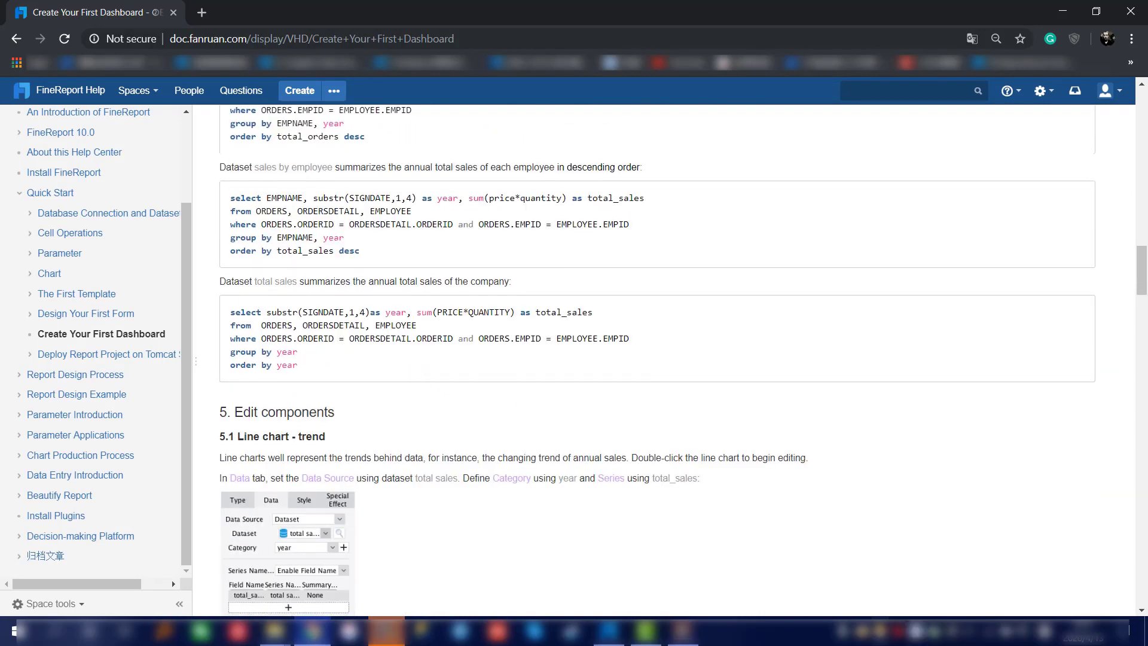
drag(219, 281, 506, 281)
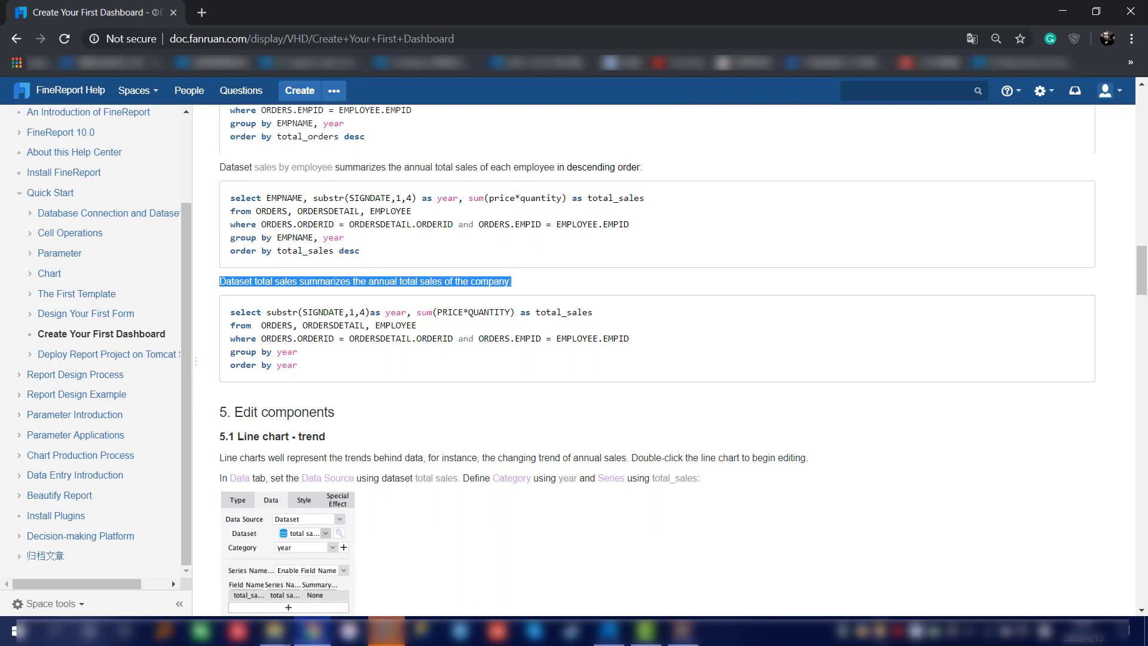
click(512, 282)
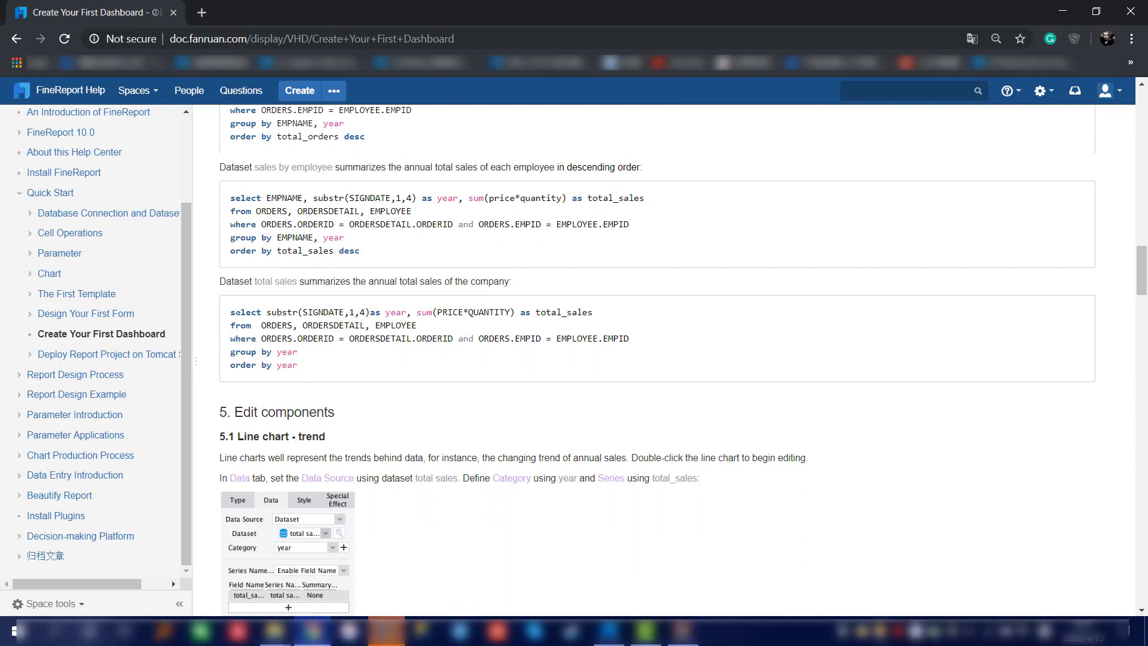
drag(232, 312, 326, 361)
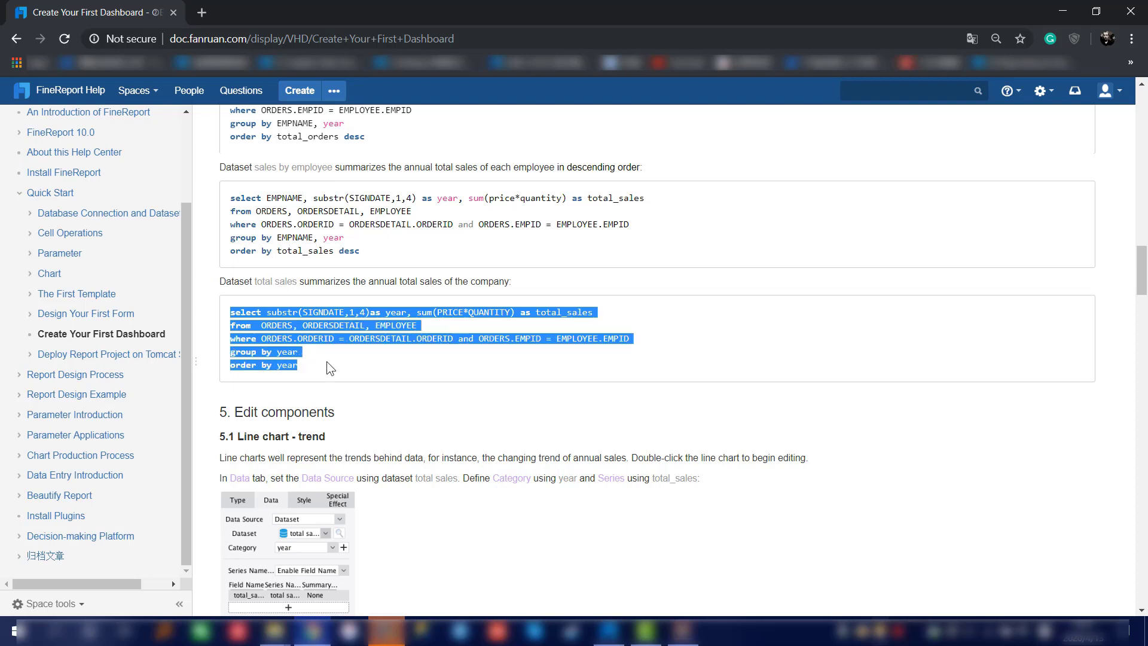
right_click(317, 317)
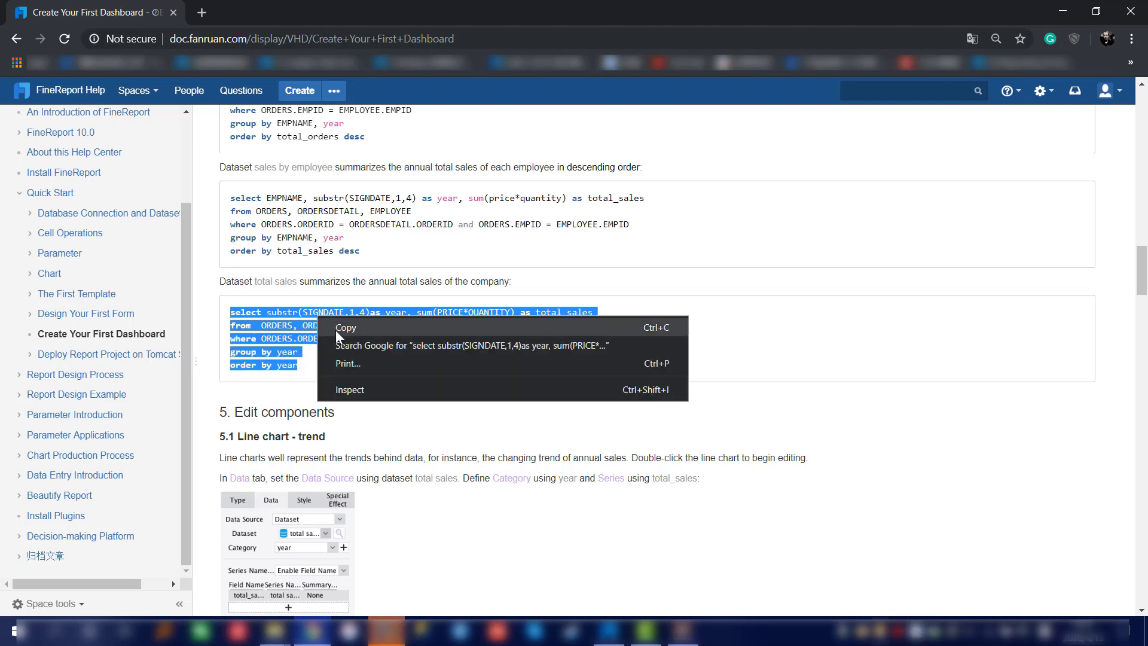
click(335, 330)
click(406, 288)
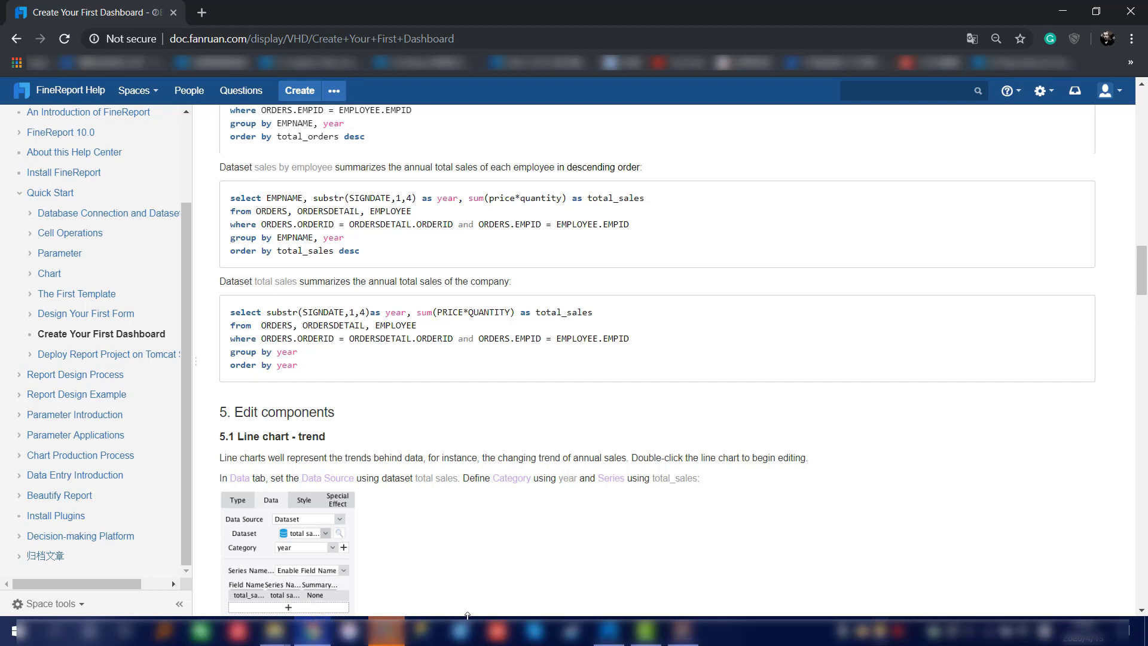
- Switch to FineReport and add a DB Query dataset named "total sales" on the FRDemo connection, using the copied SQL
click(609, 630)
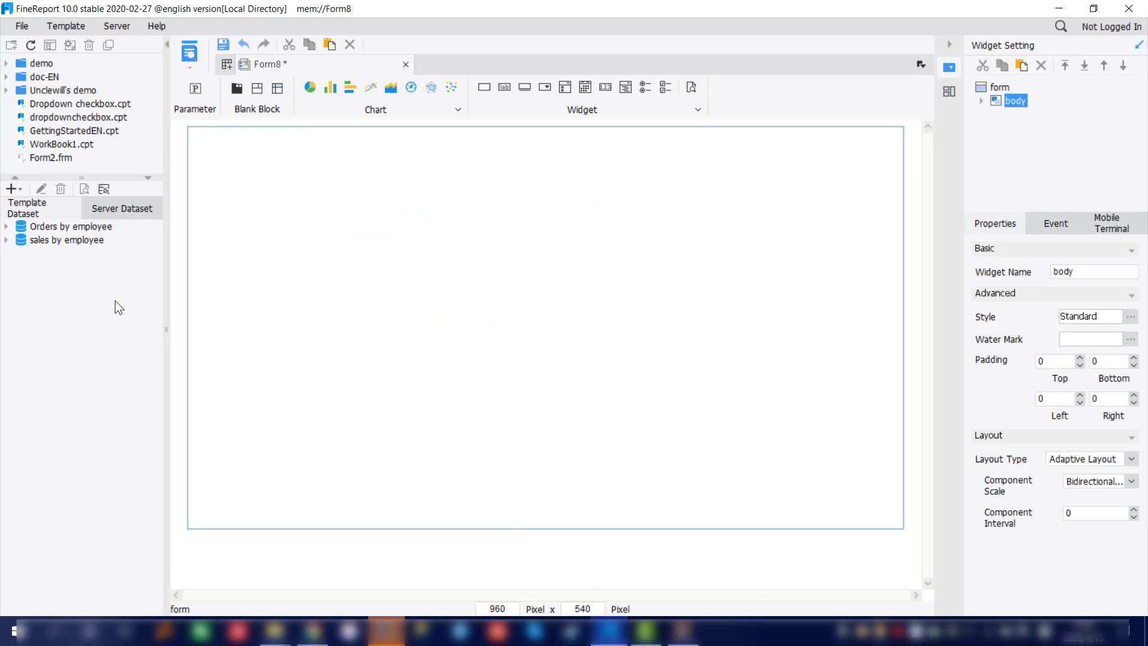
click(10, 189)
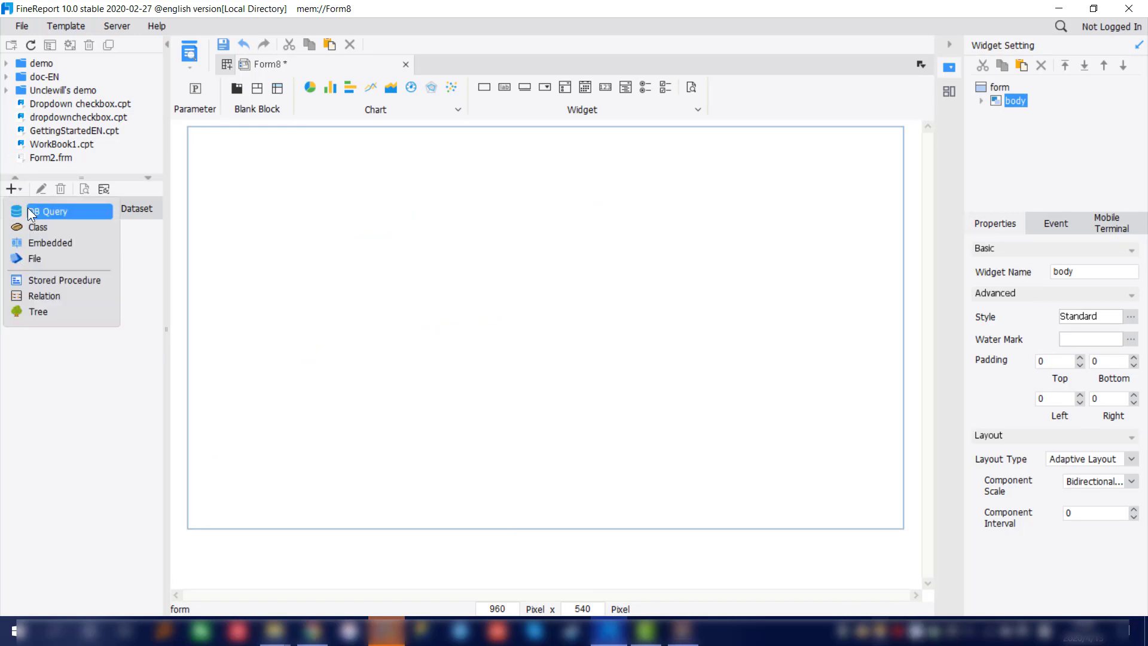
click(27, 207)
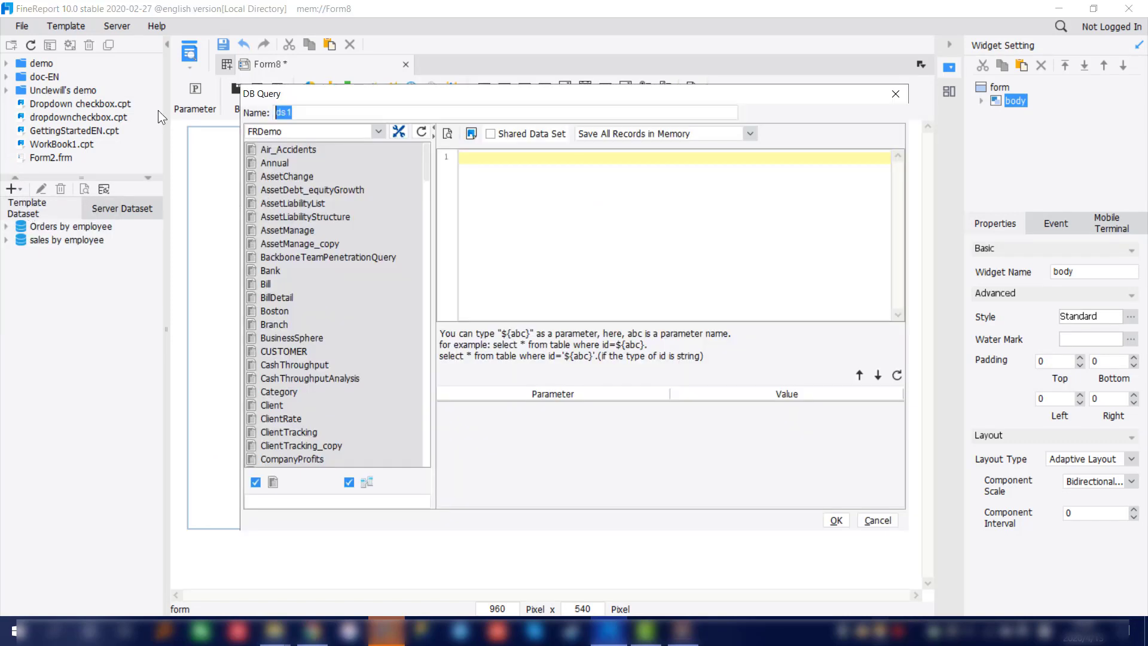
key(BackSpace)
key(BackSpace)
key(BackSpace)
text(total sales)
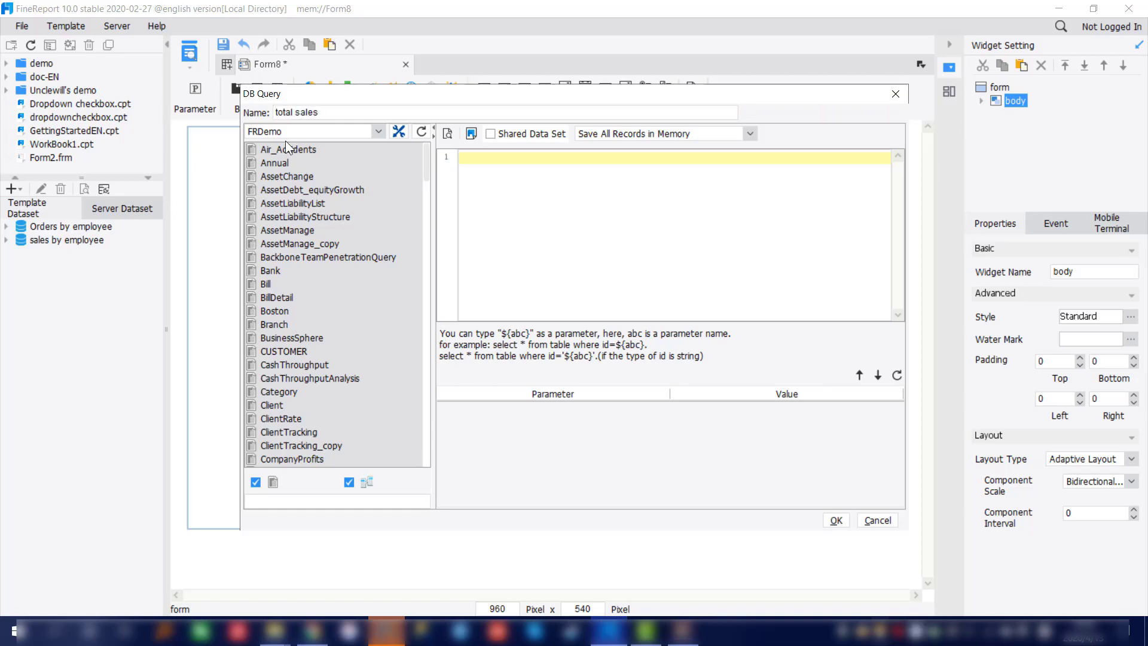
right_click(544, 218)
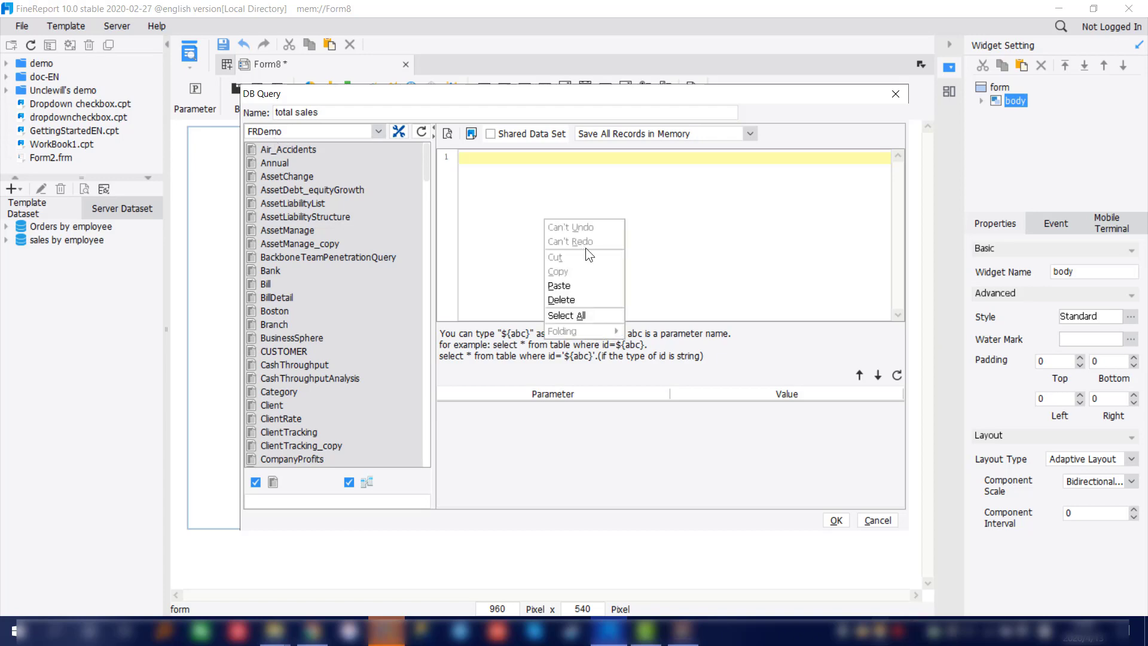
click(562, 286)
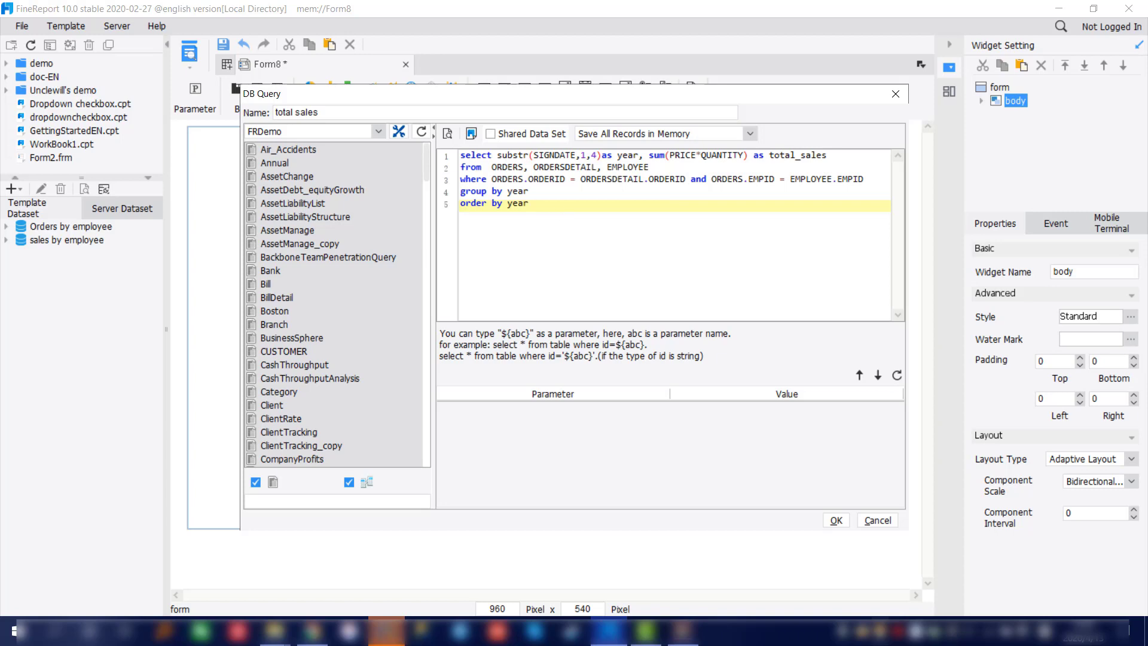
- Preview the total sales query with its columns widened to show the full headers, and save the dataset
drag(493, 94, 502, 13)
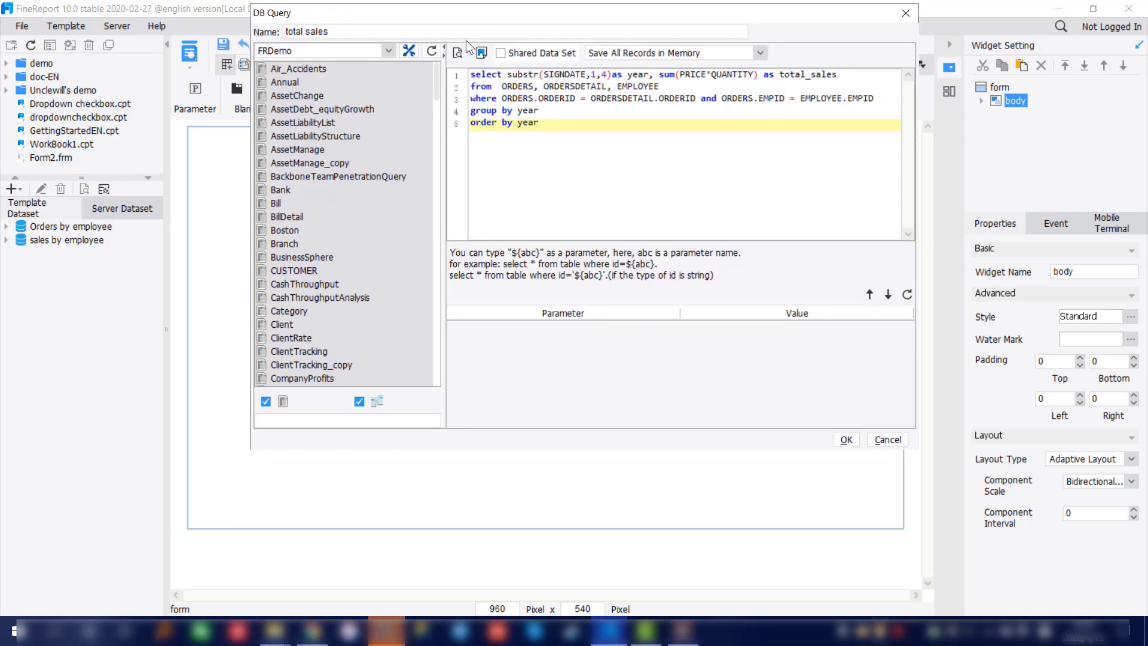
click(458, 52)
drag(540, 95, 621, 167)
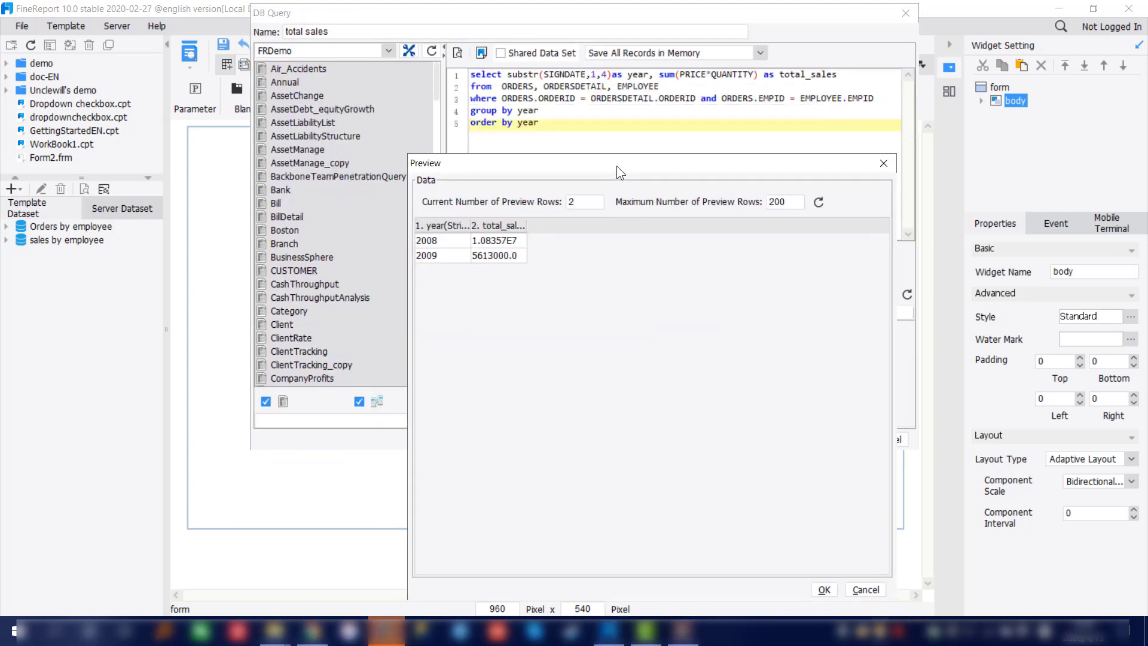
drag(473, 228, 620, 229)
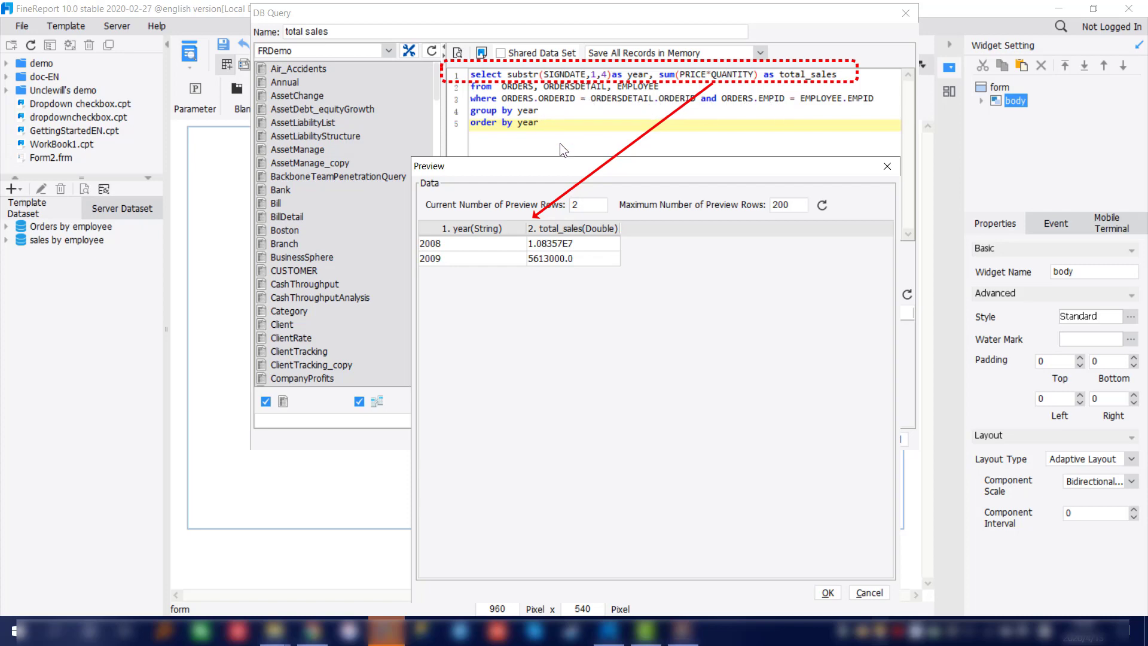
drag(628, 172, 685, 152)
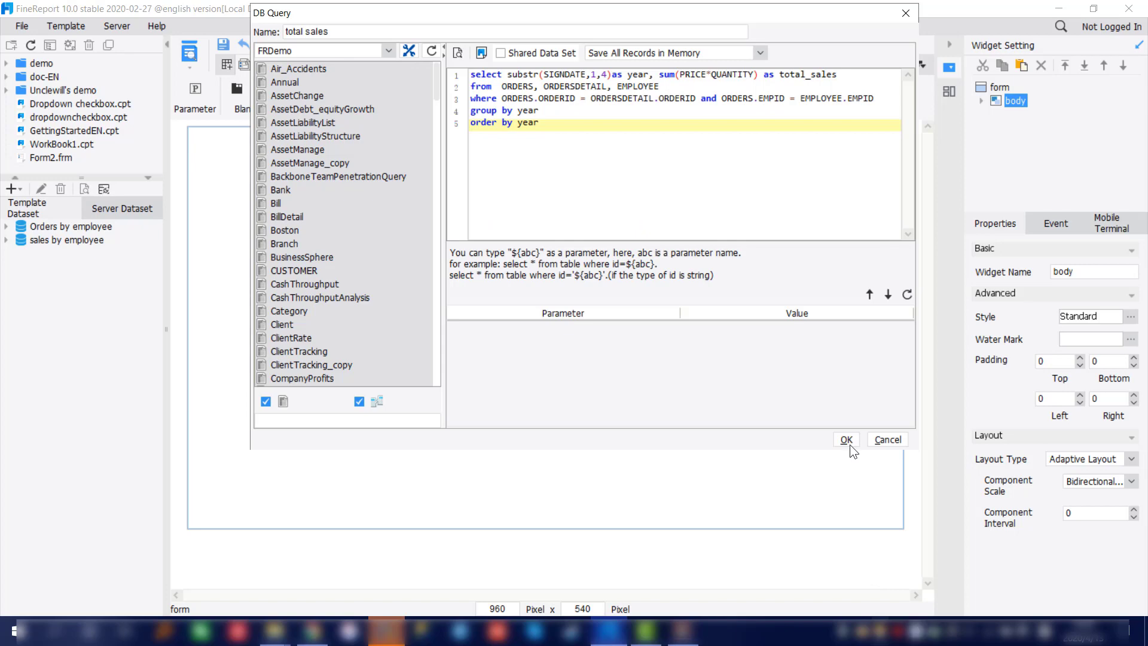
click(845, 439)
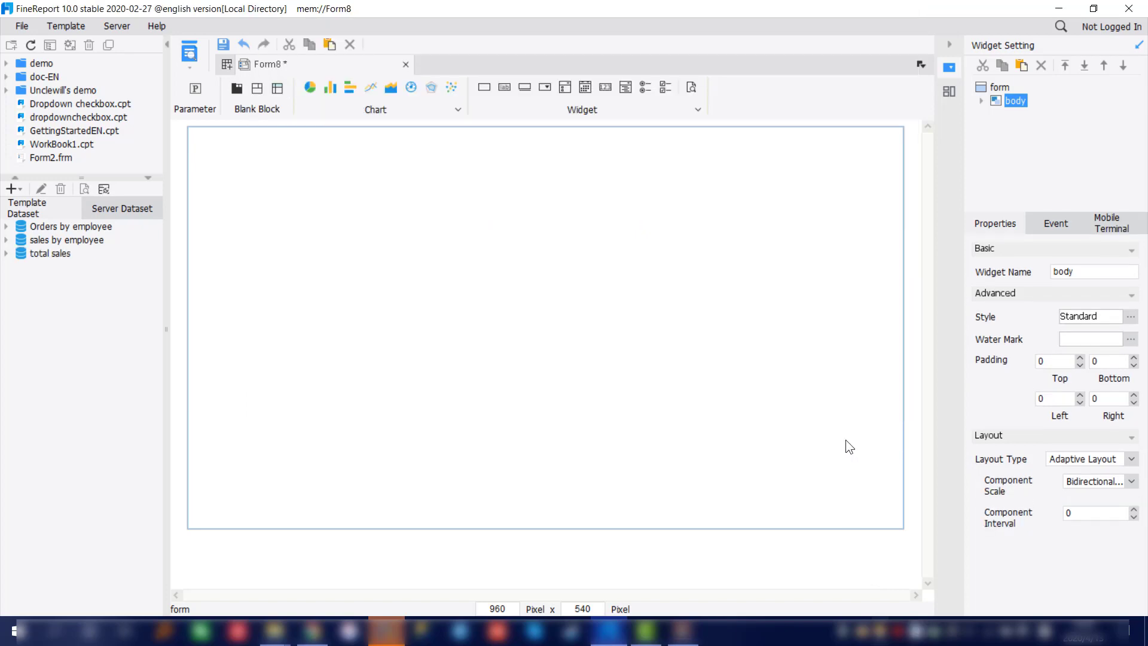
- Expand the Orders by employee, sales by employee and total sales datasets to list their fields
double_click(104, 226)
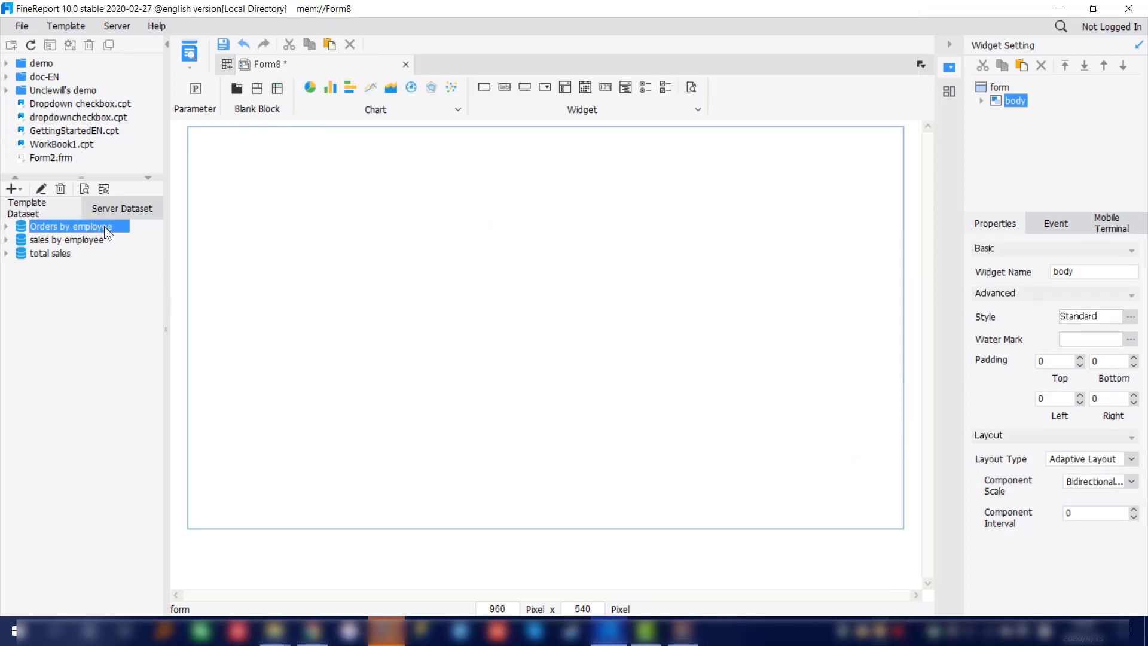
click(71, 278)
double_click(71, 279)
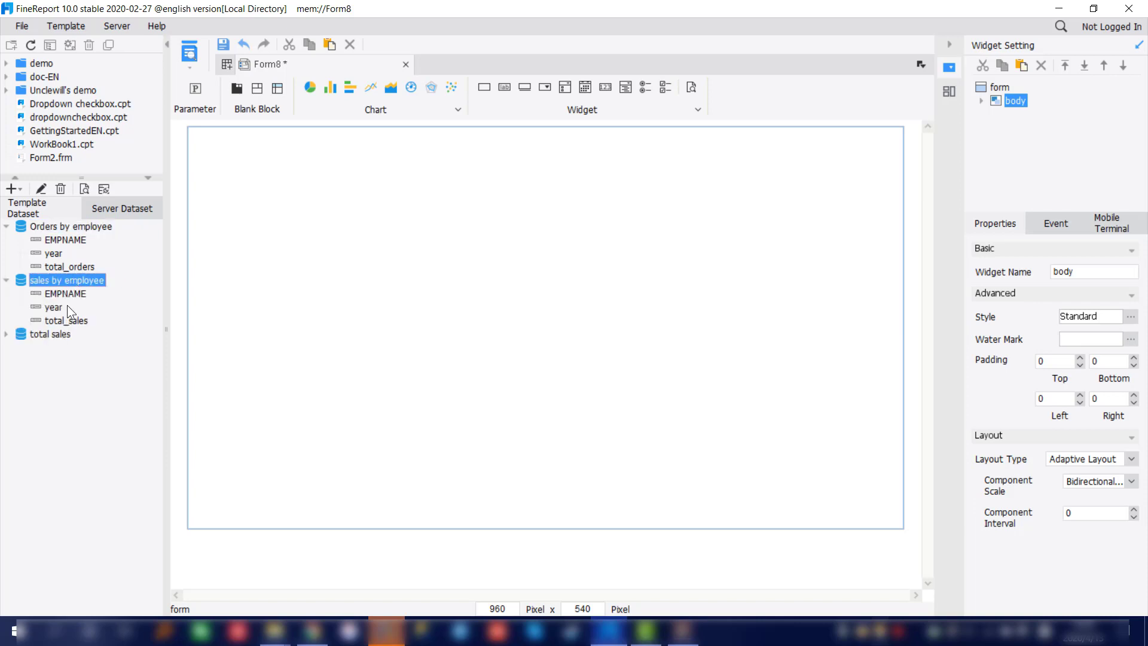
double_click(58, 335)
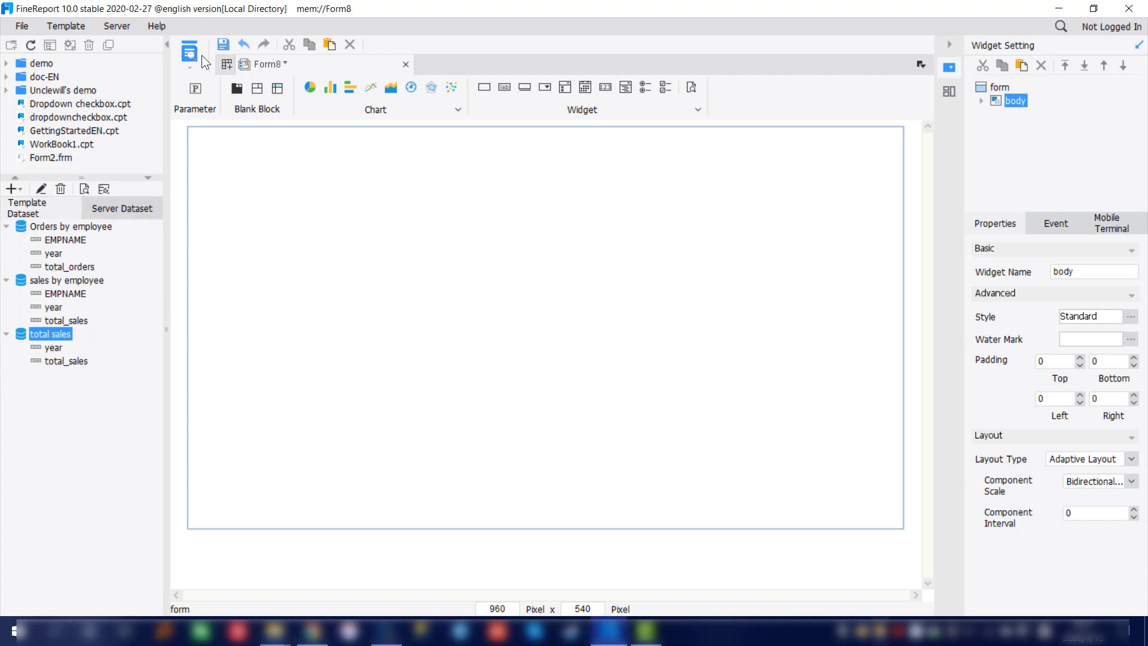
- Preview the total sales dataset from the dataset list, widen its columns to show the full headers, and close the preview
click(81, 190)
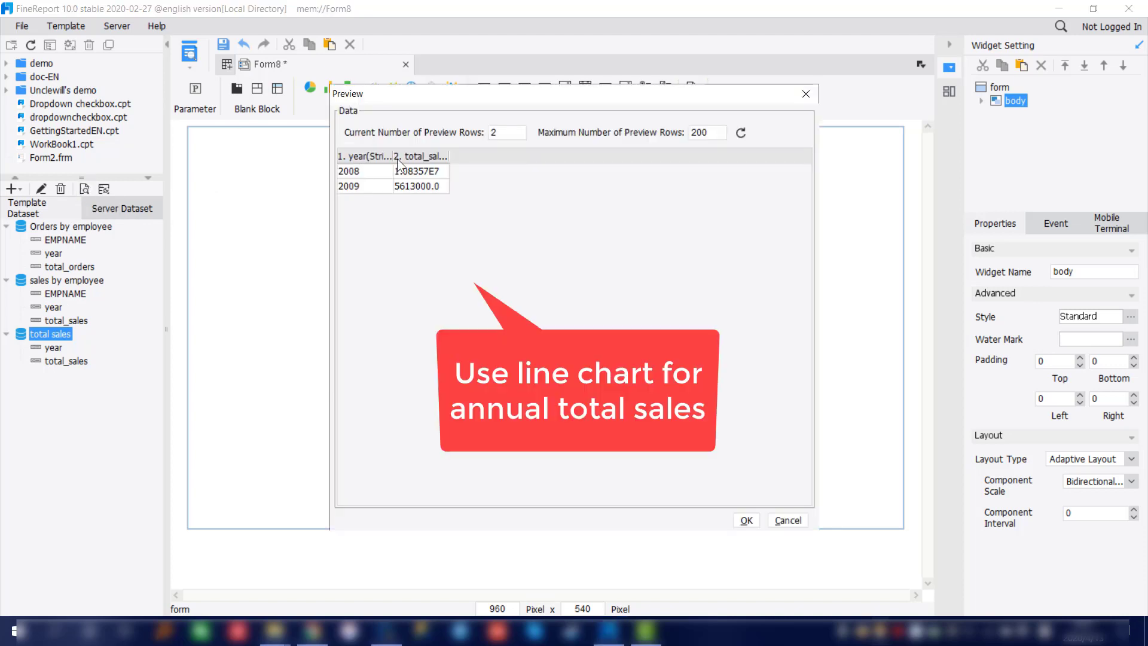
drag(392, 156, 522, 156)
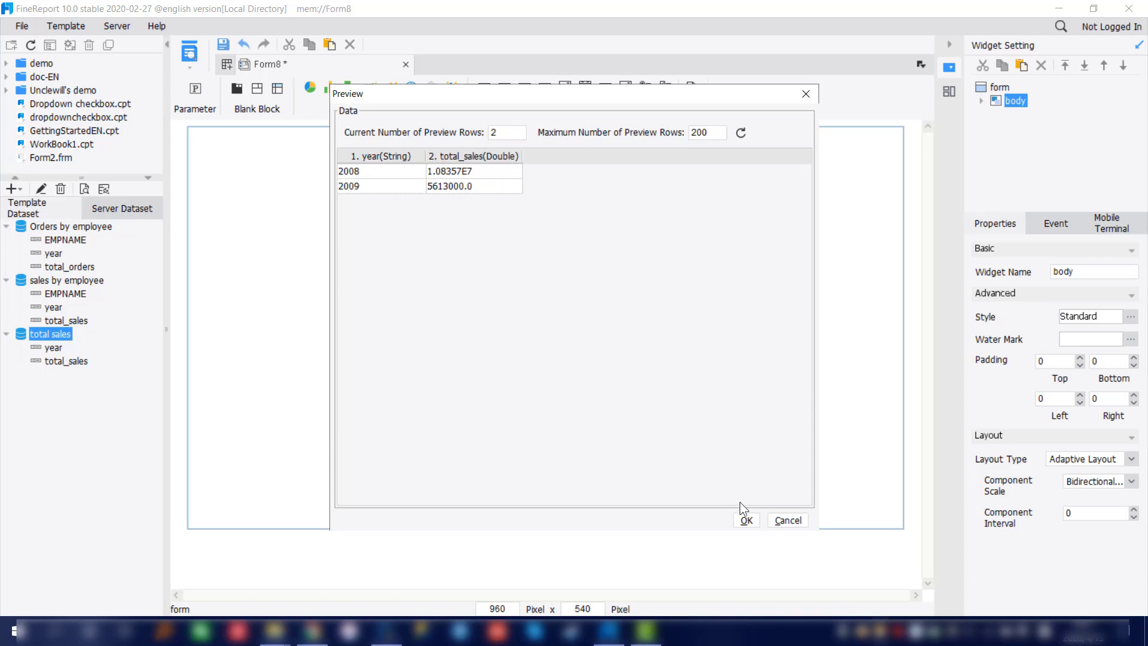
click(751, 523)
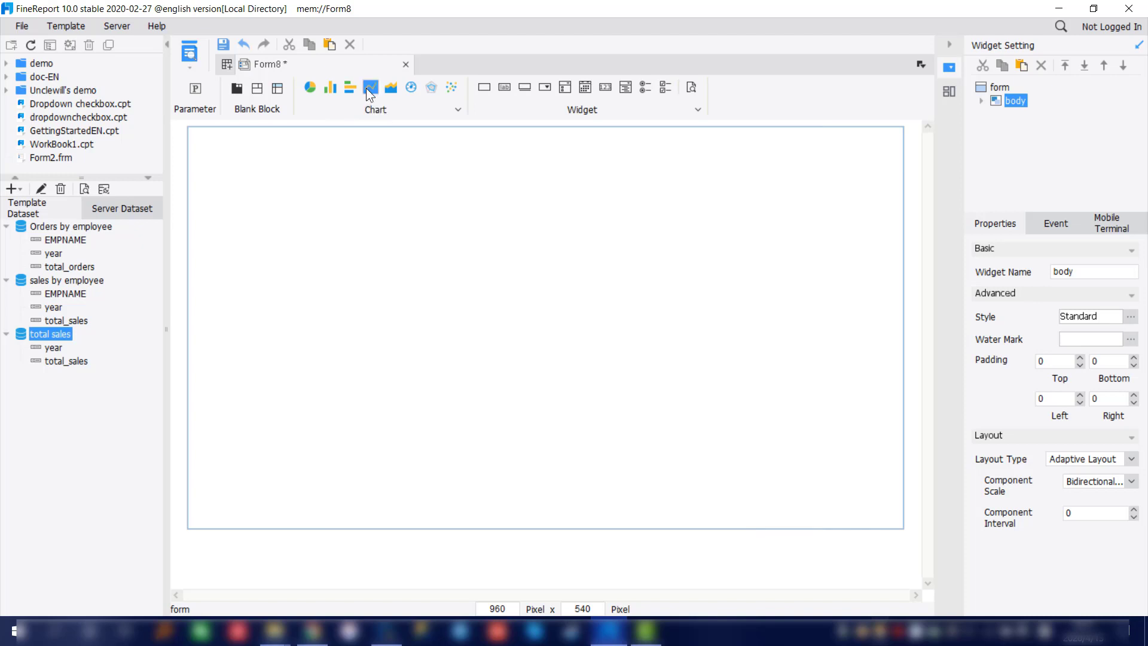
- Place a line chart in the empty form body
drag(366, 88, 375, 277)
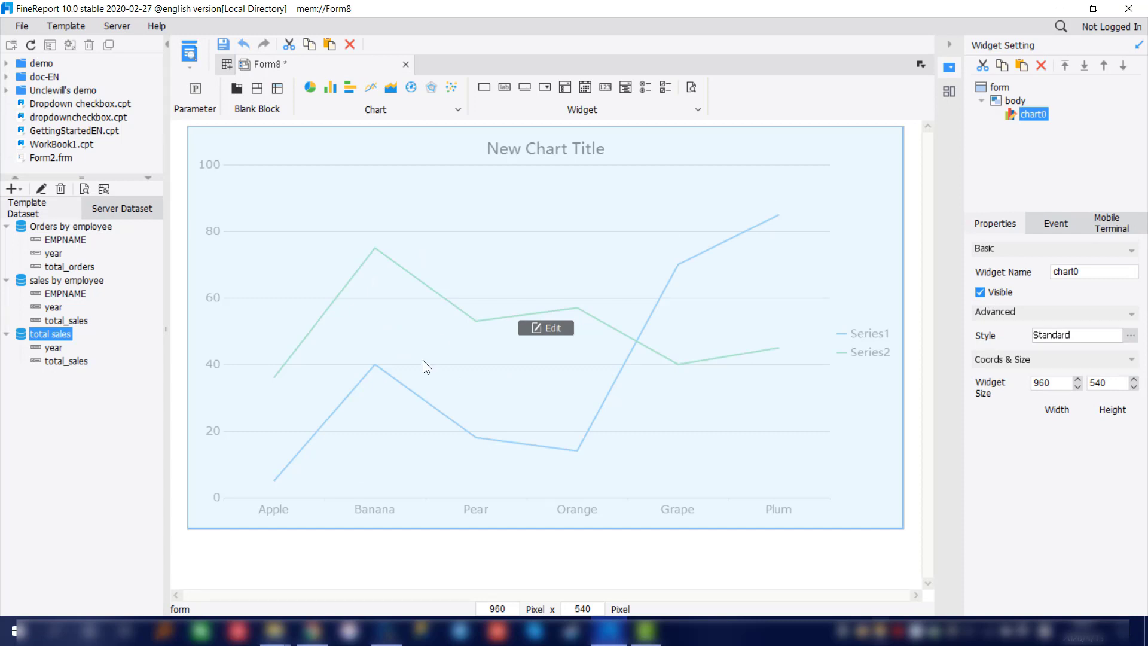
- Preview the Orders by employee dataset with widened columns, and place a pie chart beside the line chart, filling the form's right half
click(87, 231)
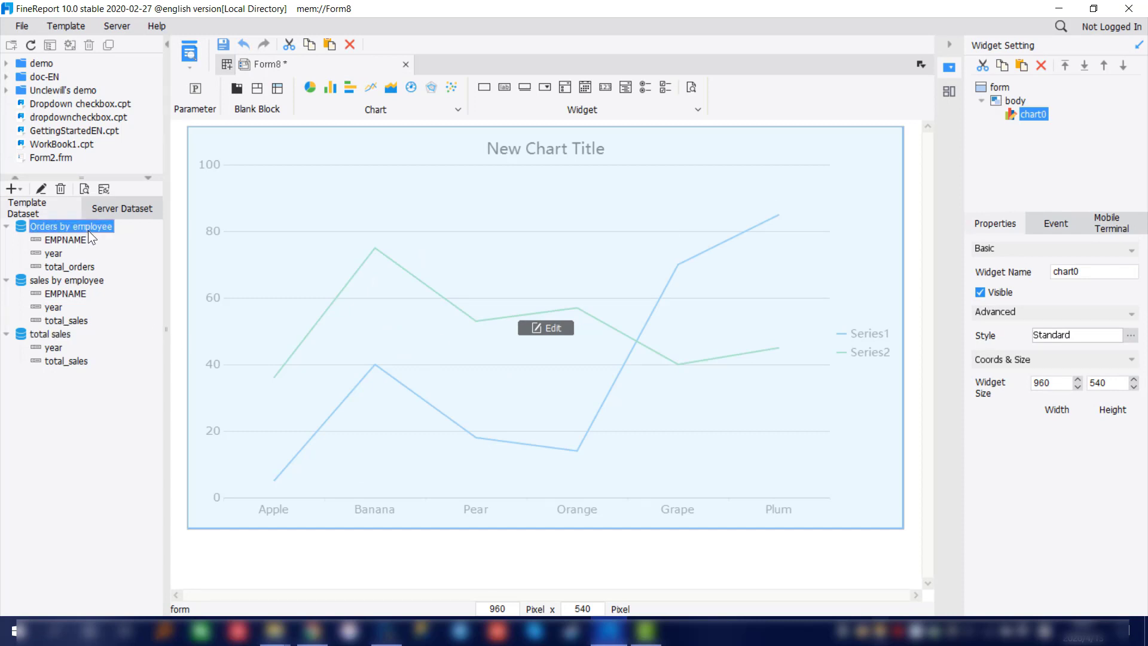
click(84, 188)
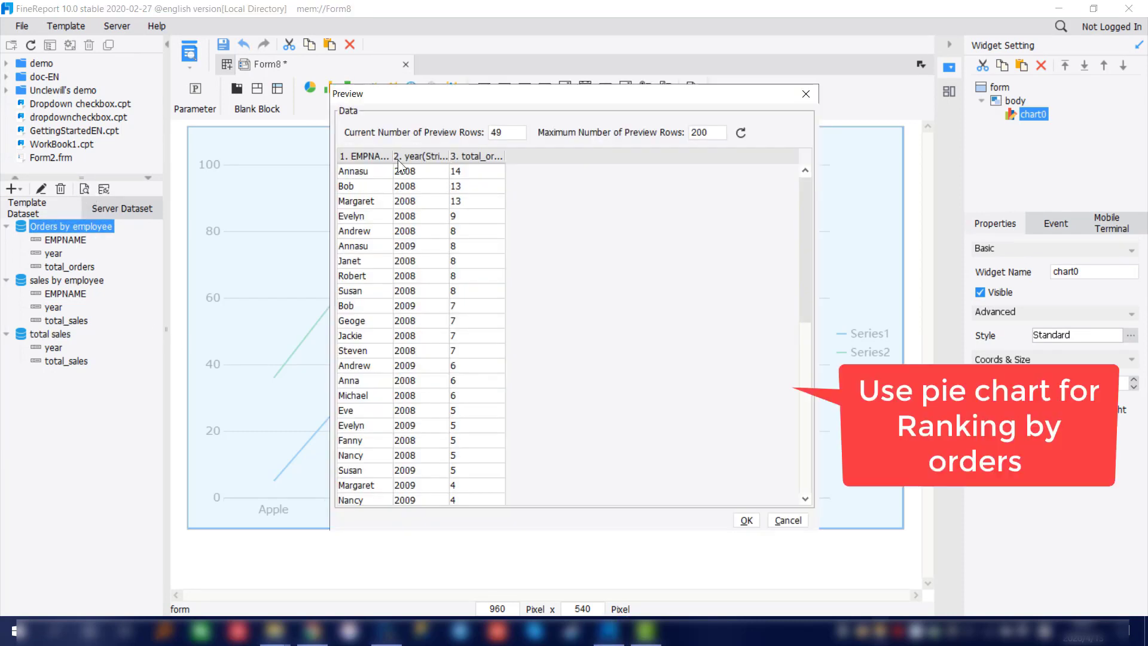
drag(397, 153, 668, 158)
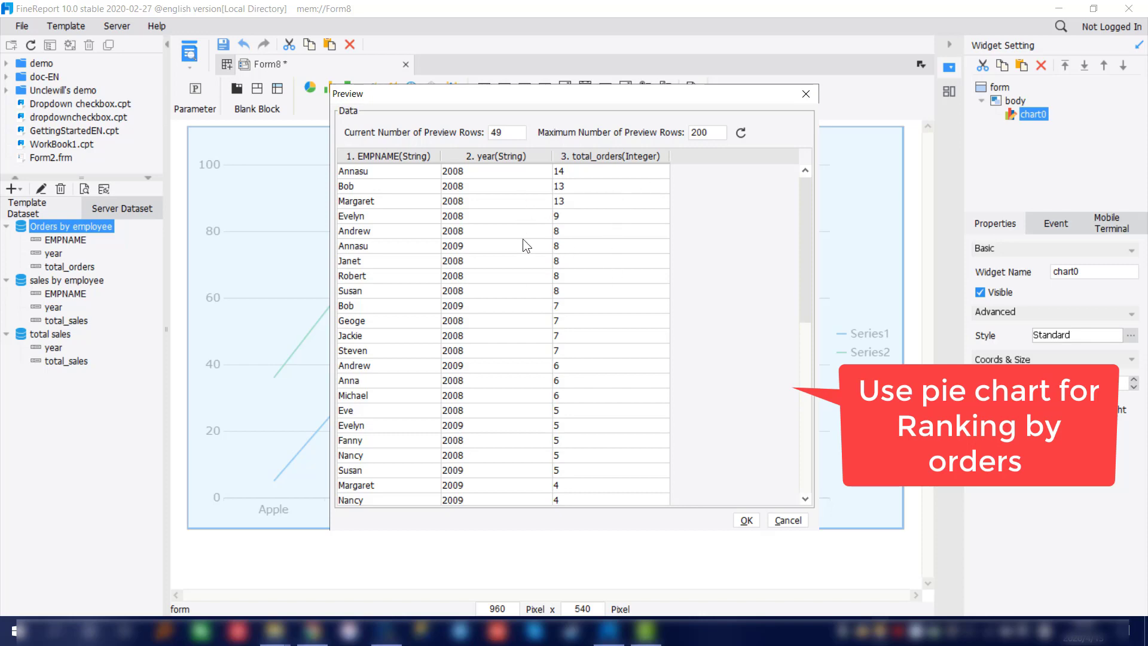
scroll(589, 411, down, 7)
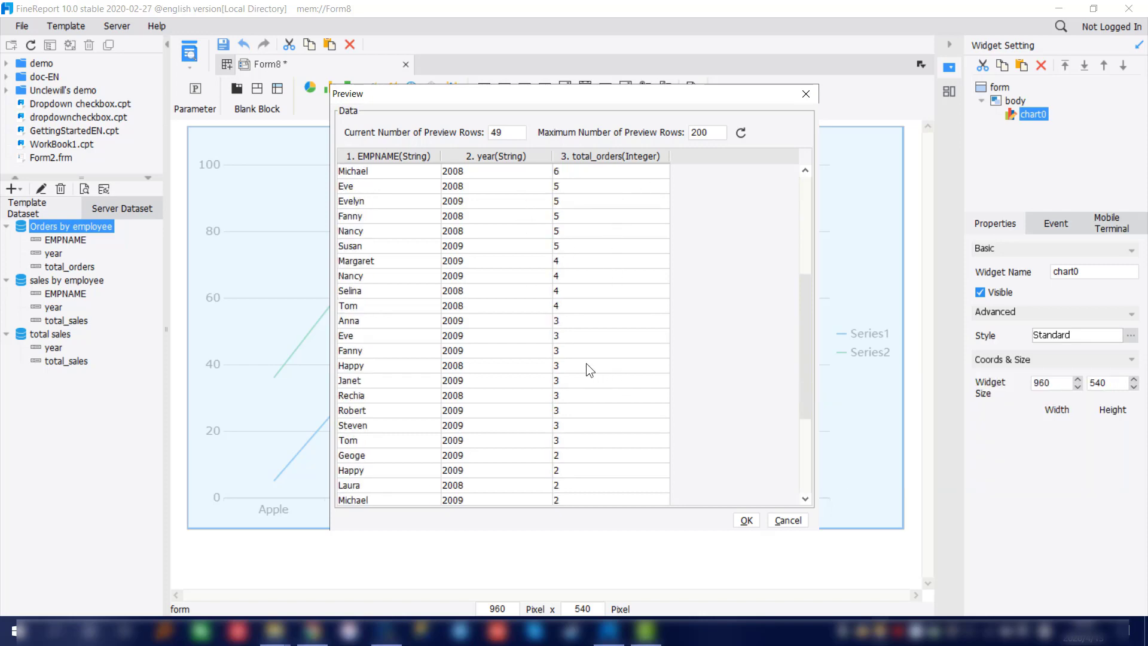
scroll(582, 364, up, 7)
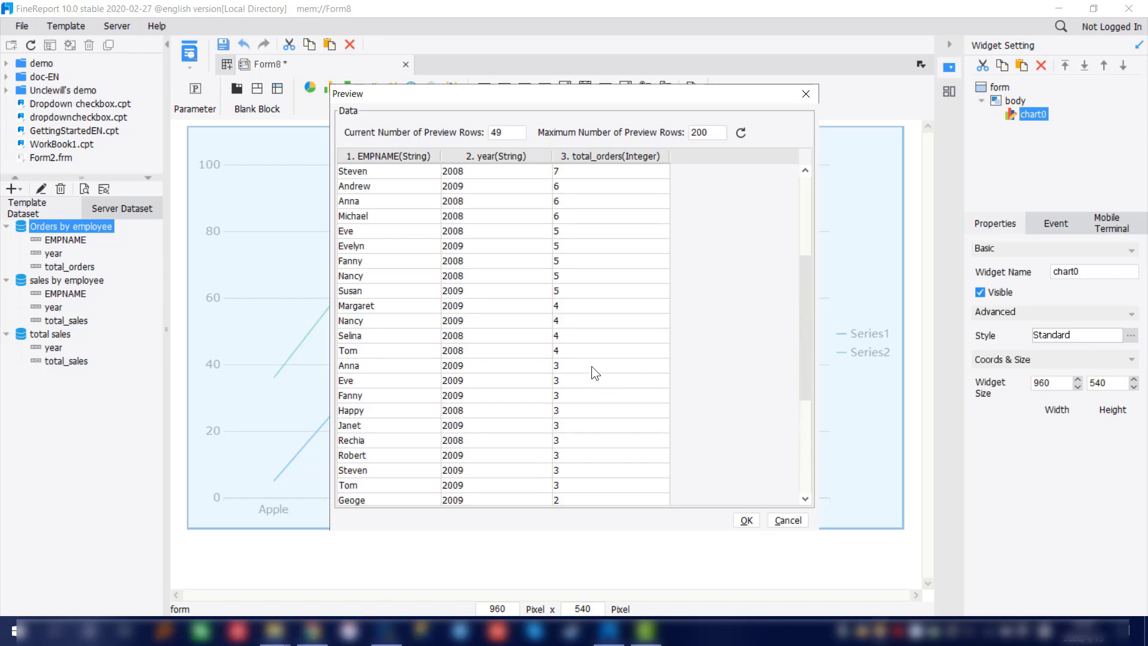
click(750, 517)
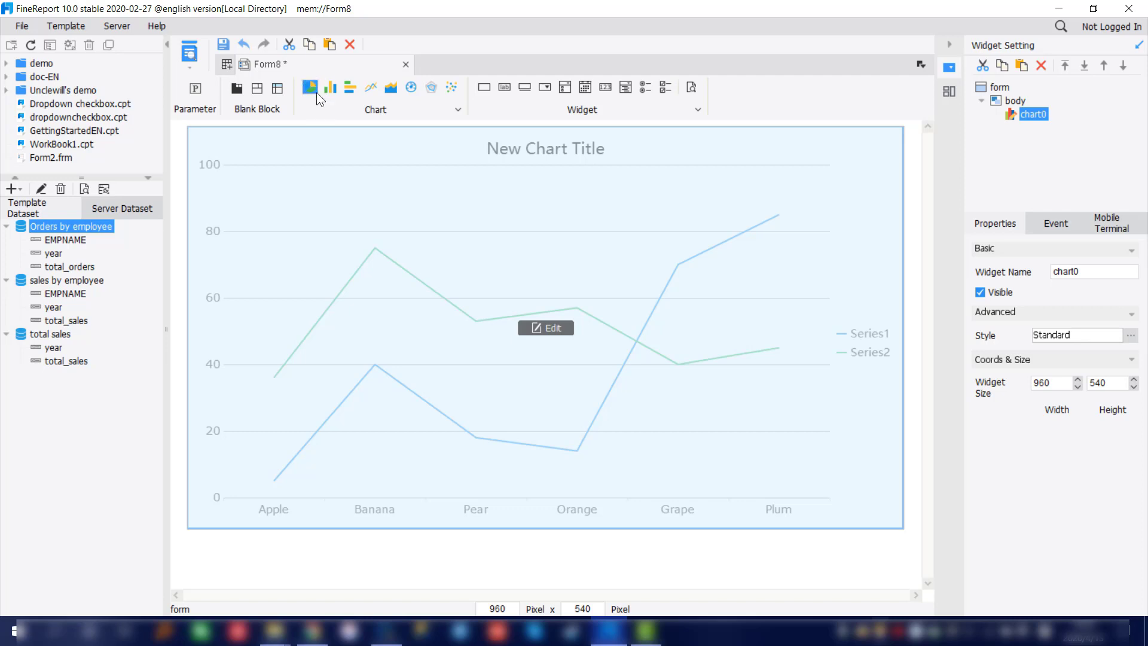
drag(317, 92, 648, 312)
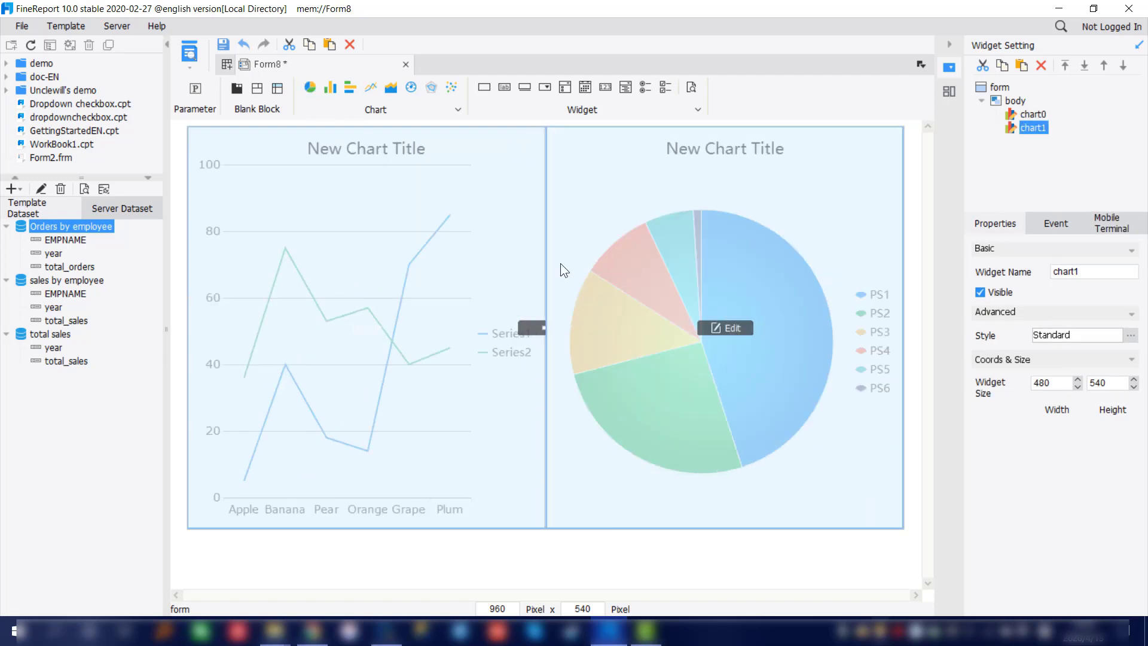
- Preview the sales by employee dataset with widened columns, and place a column chart across the form's lower half
click(68, 281)
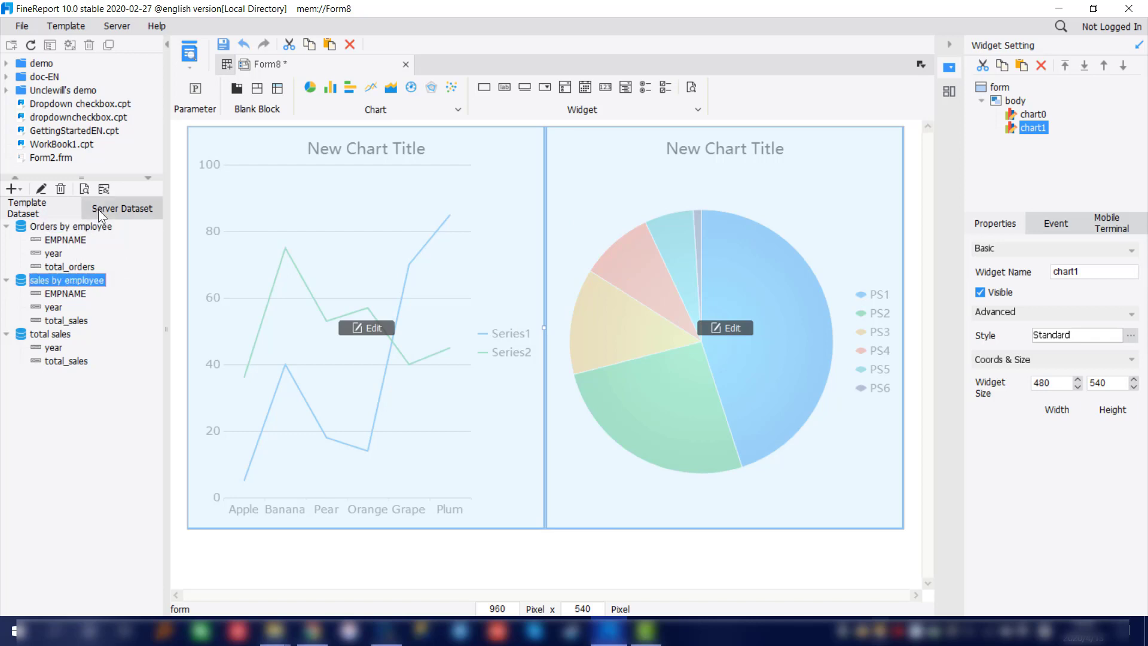
click(85, 188)
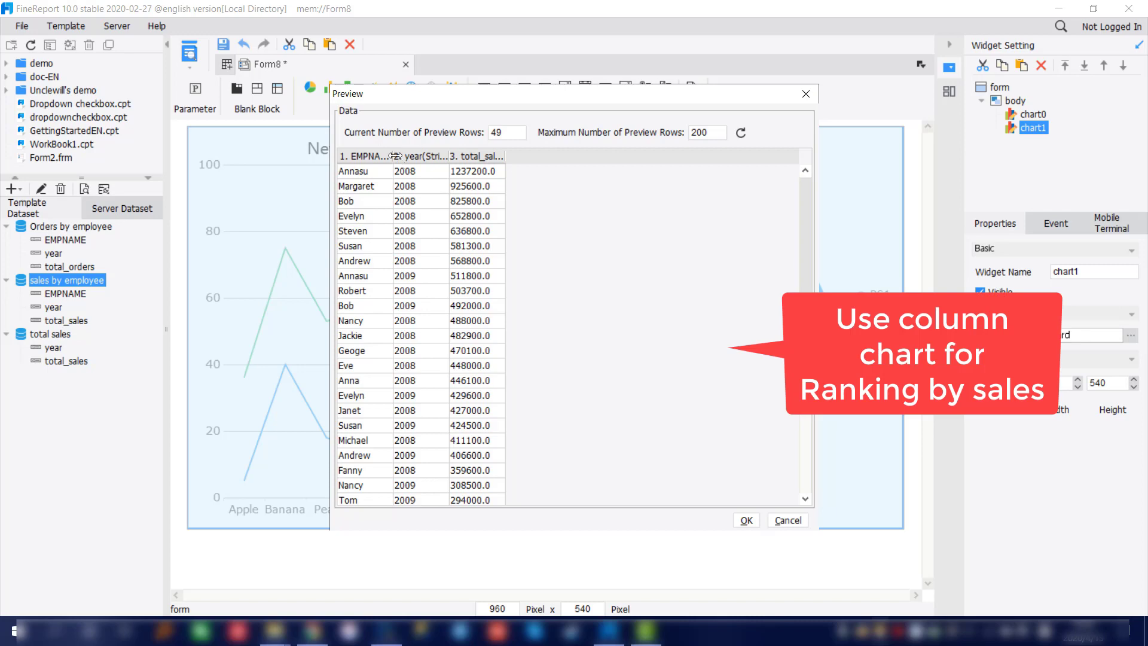
drag(391, 155, 424, 156)
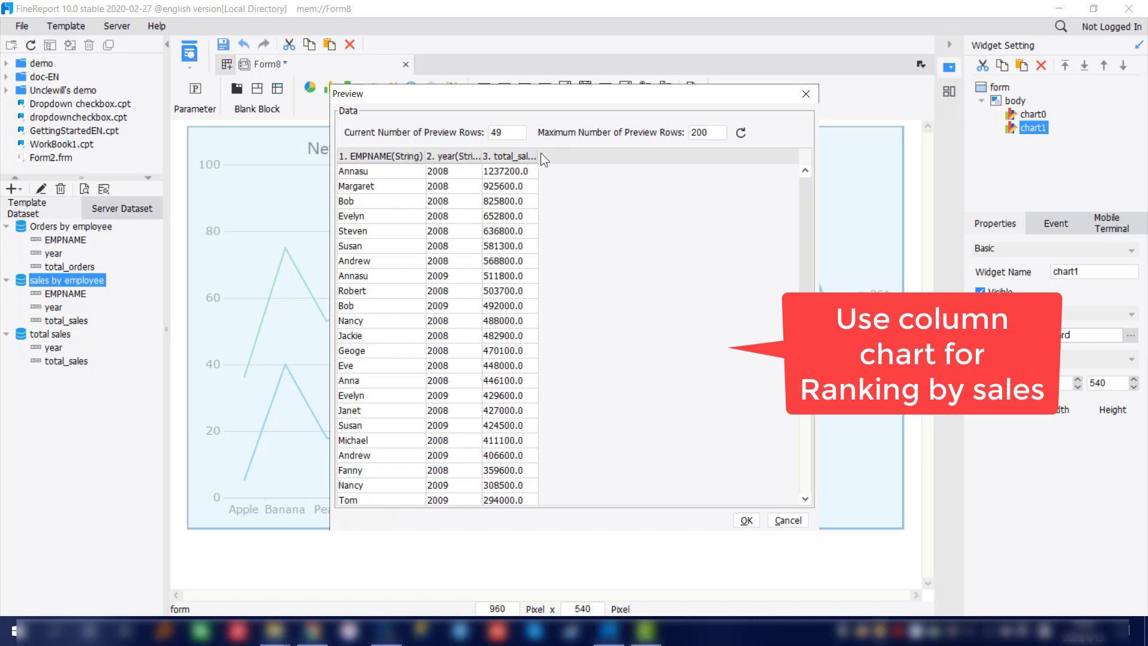
drag(540, 155, 589, 156)
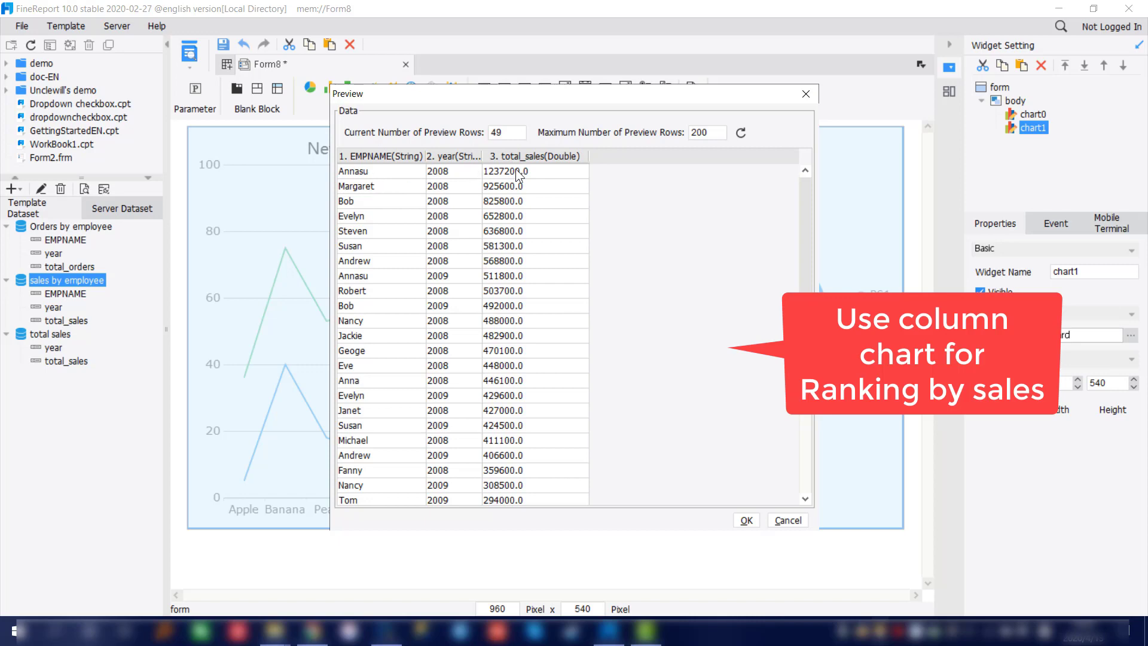
scroll(518, 175, down, 5)
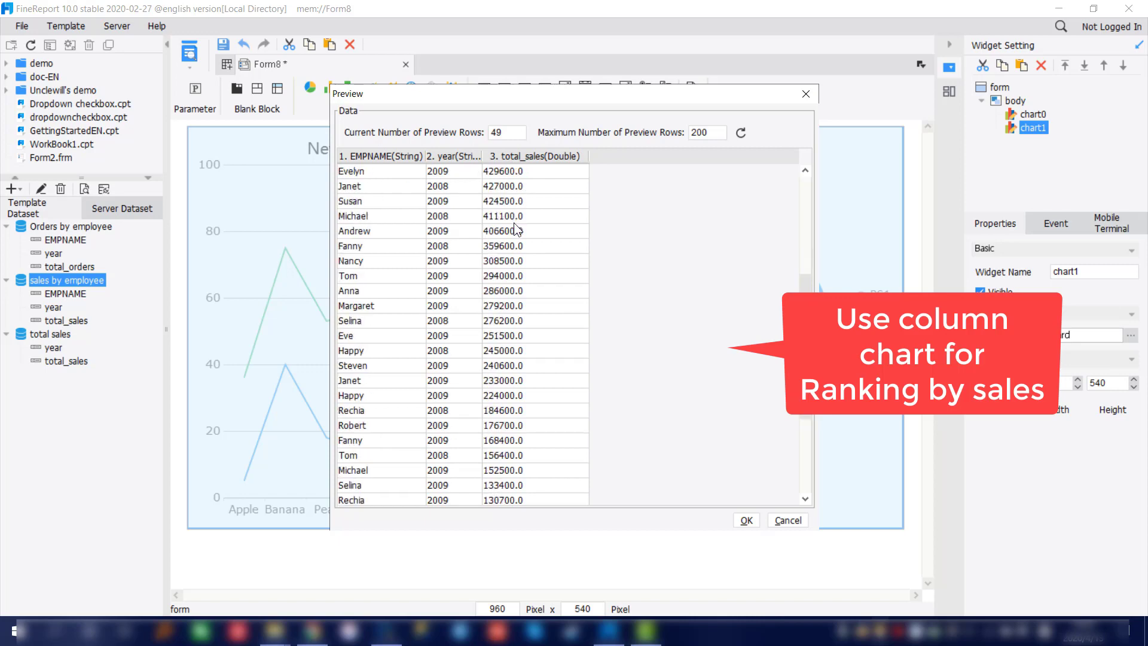
scroll(515, 229, down, 4)
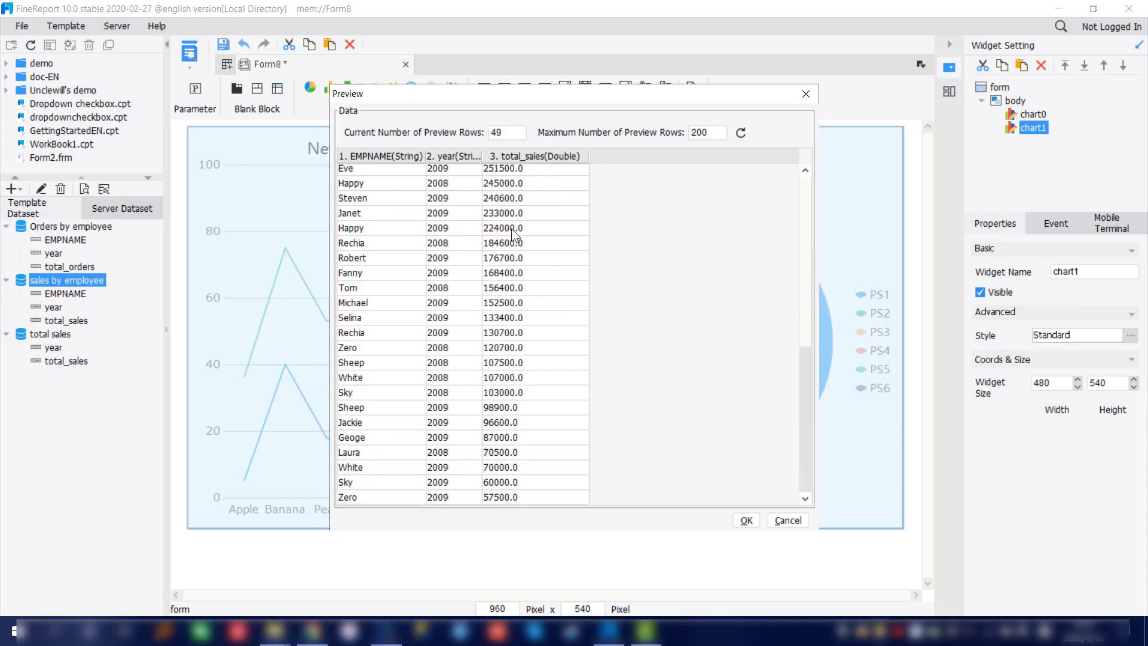
click(746, 520)
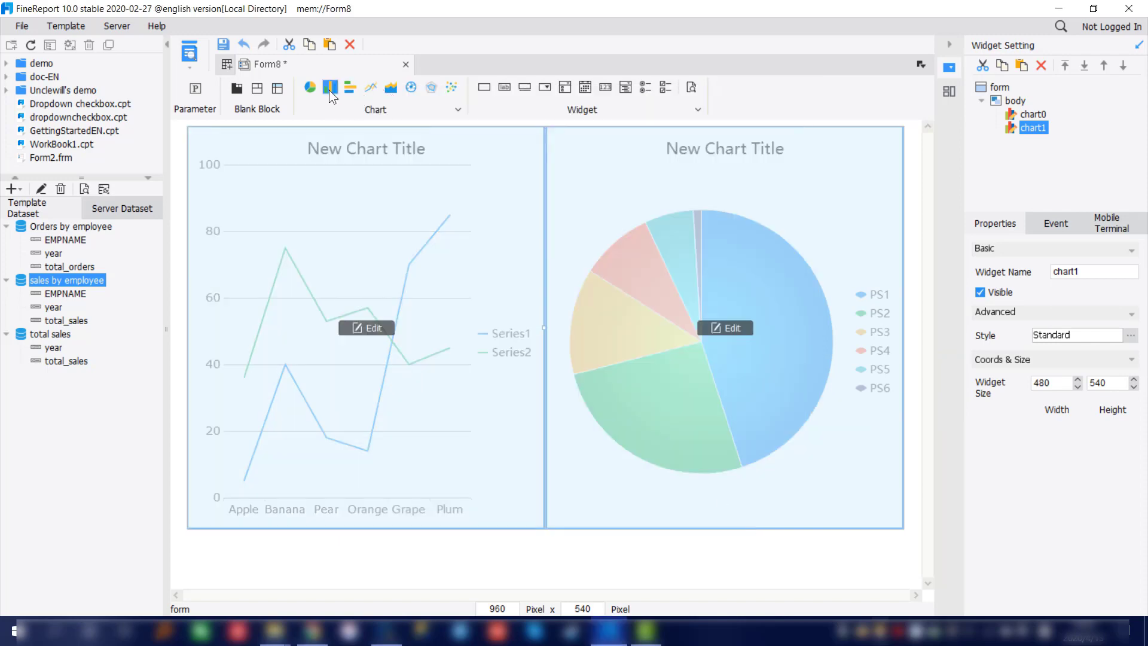
drag(330, 93, 450, 491)
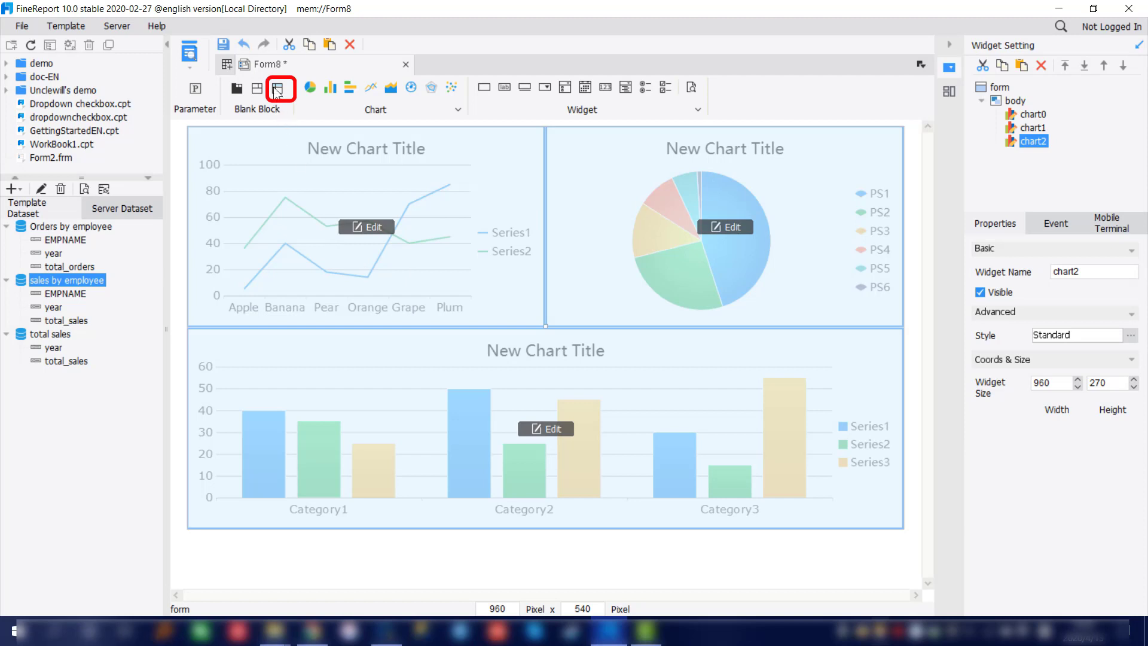
- Add a report block across the top of the form and reduce its height to 57 pixels
drag(309, 111, 464, 127)
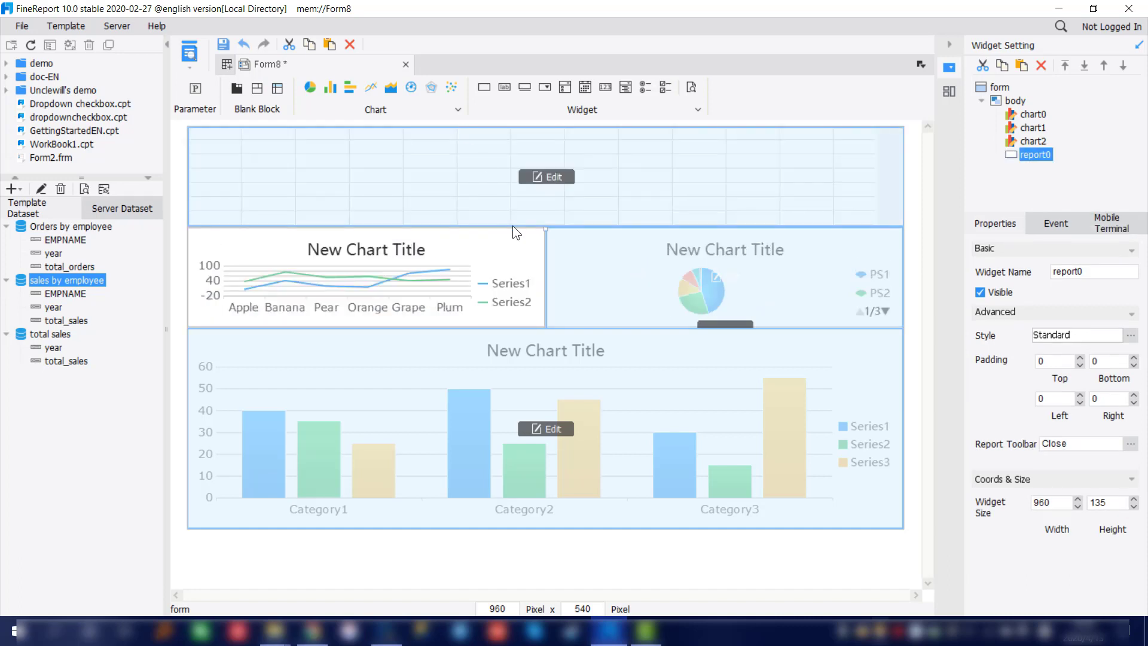
drag(524, 226, 540, 169)
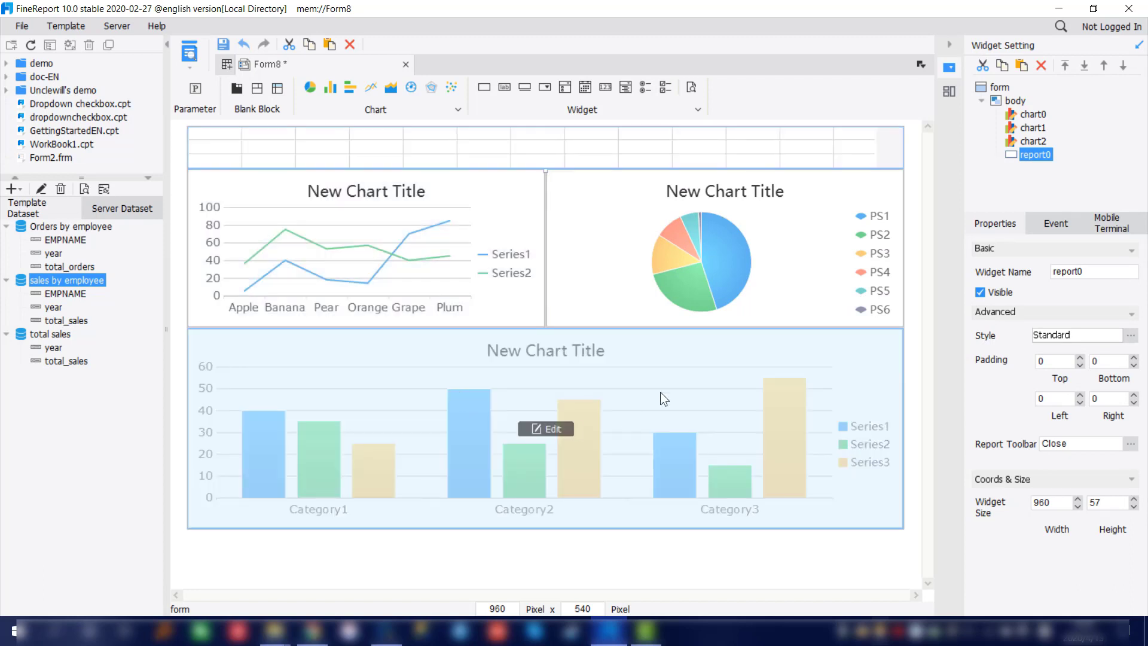
- Select chart0, chart1, chart2 and report0 in turn to check which widget each name refers to
click(1034, 114)
click(1038, 127)
click(1032, 142)
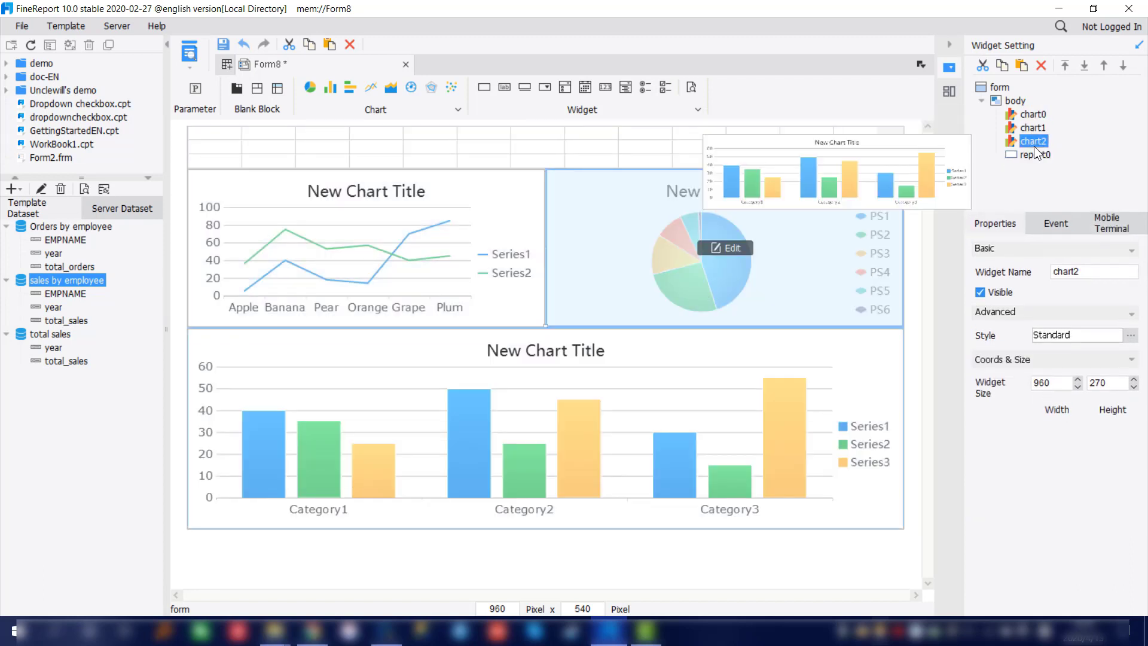
click(1035, 153)
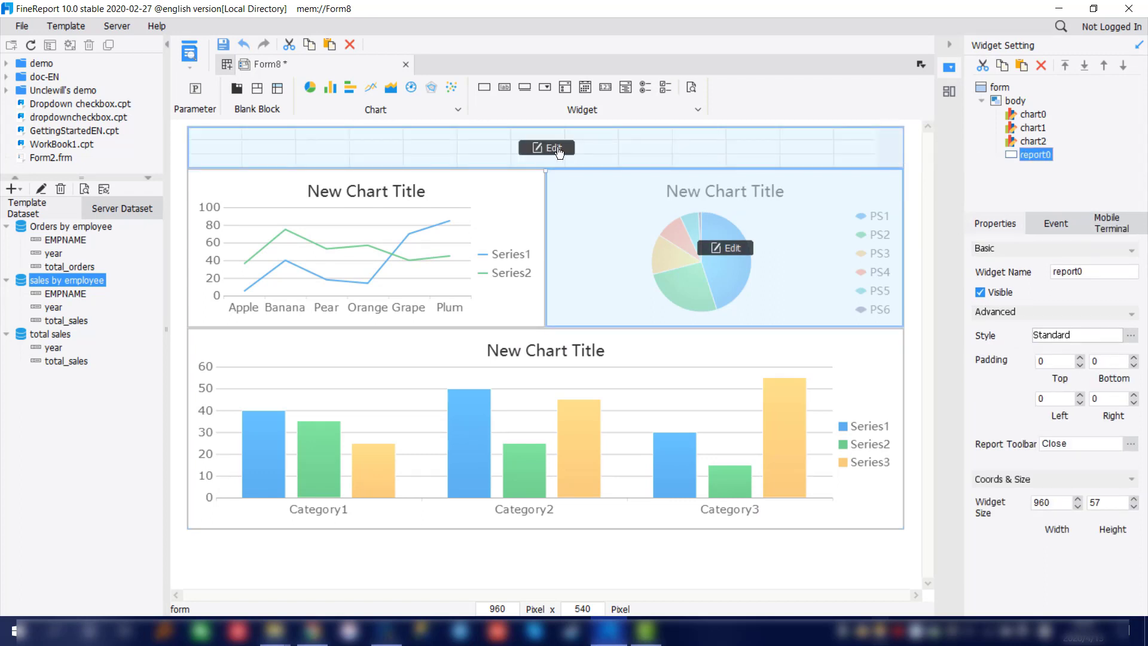
- Open the report block for editing and merge cells A1 through D2 into one title cell
click(553, 148)
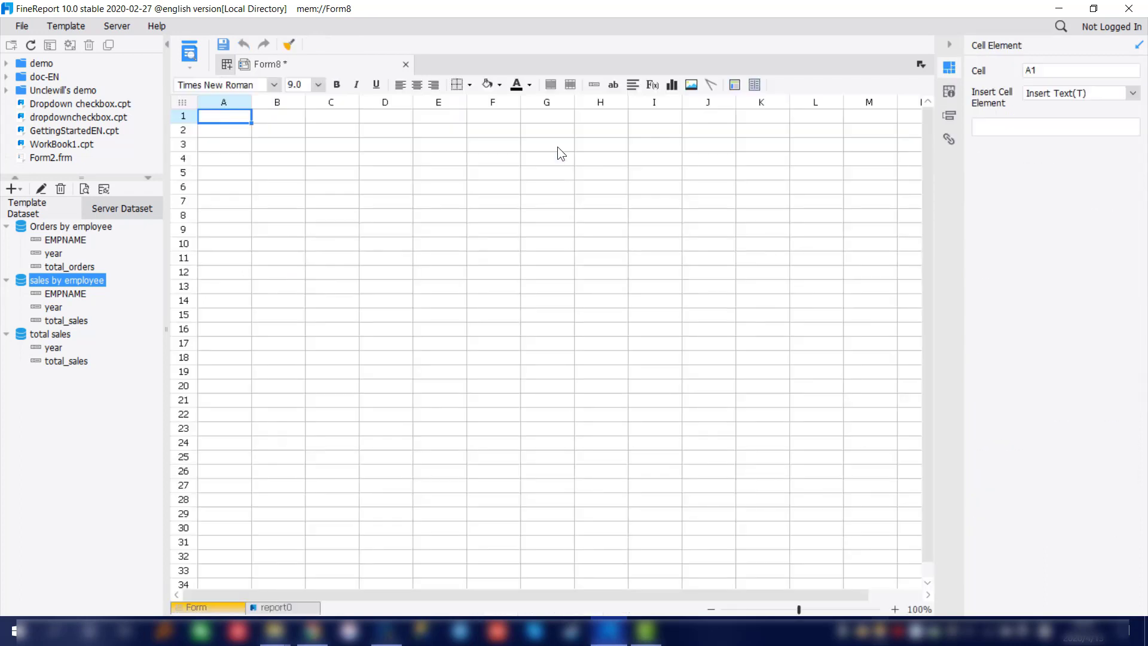
drag(236, 119, 400, 131)
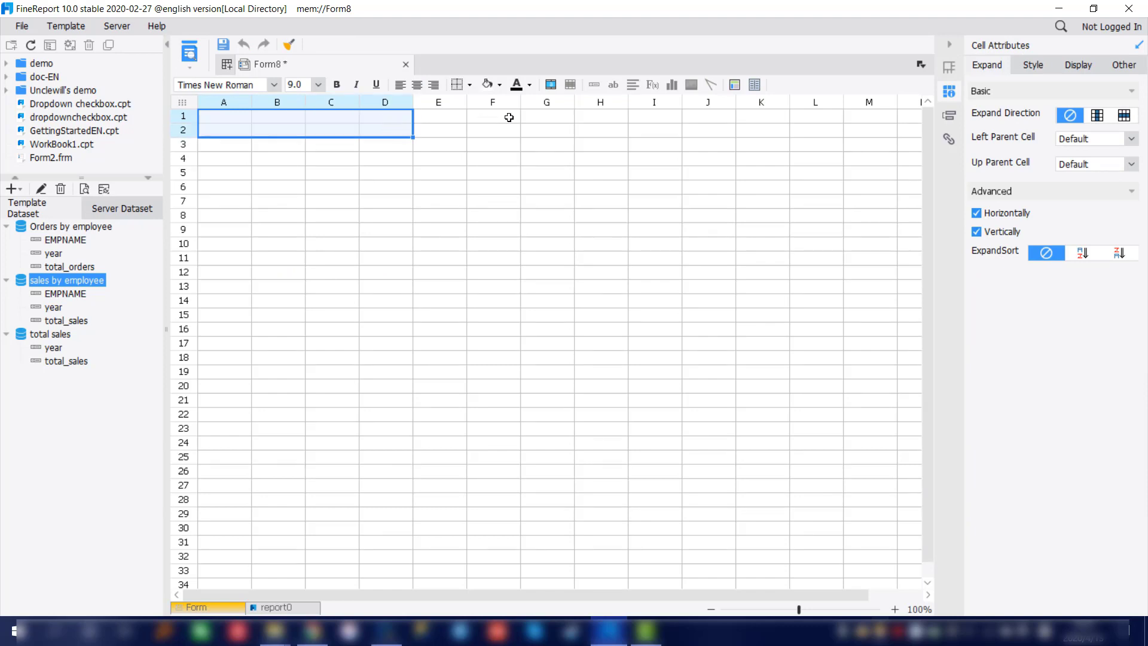
click(551, 85)
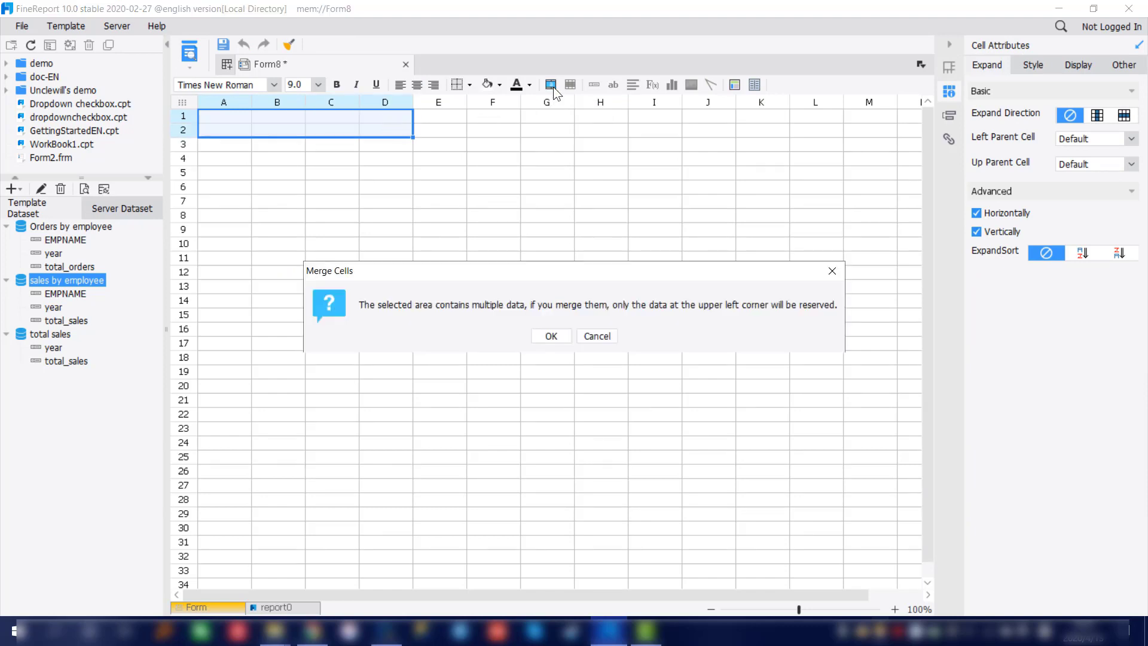
click(551, 335)
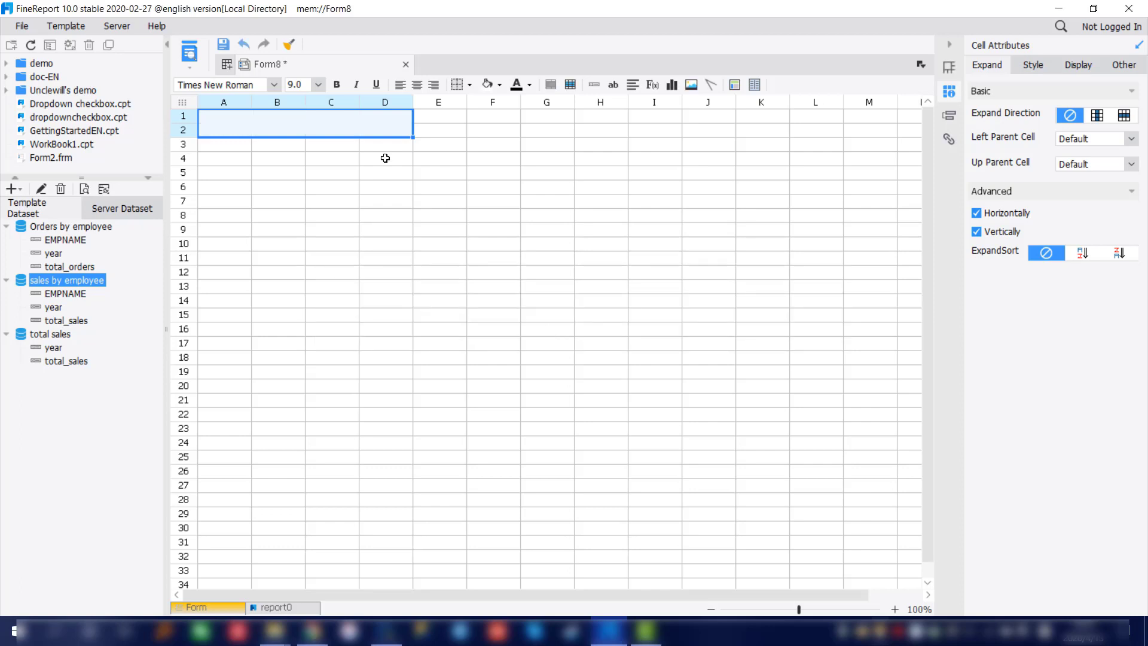
- Enter the title "Salesperson Performance" in the merged cell
double_click(341, 122)
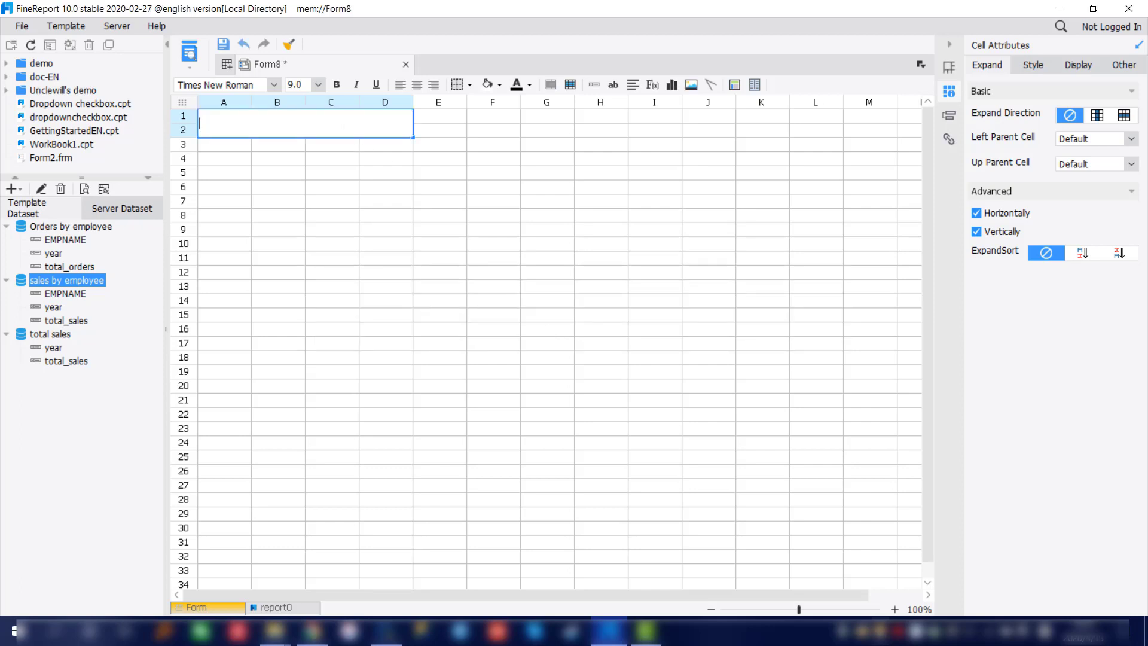
text(Sales)
text(person )
text(Perm)
text(omance)
key(BackSpace)
key(BackSpace)
key(BackSpace)
key(BackSpace)
key(BackSpace)
text(formance)
- Format the Salesperson Performance title at font size 17, bold and centred, and return to the form layout
drag(289, 123, 198, 123)
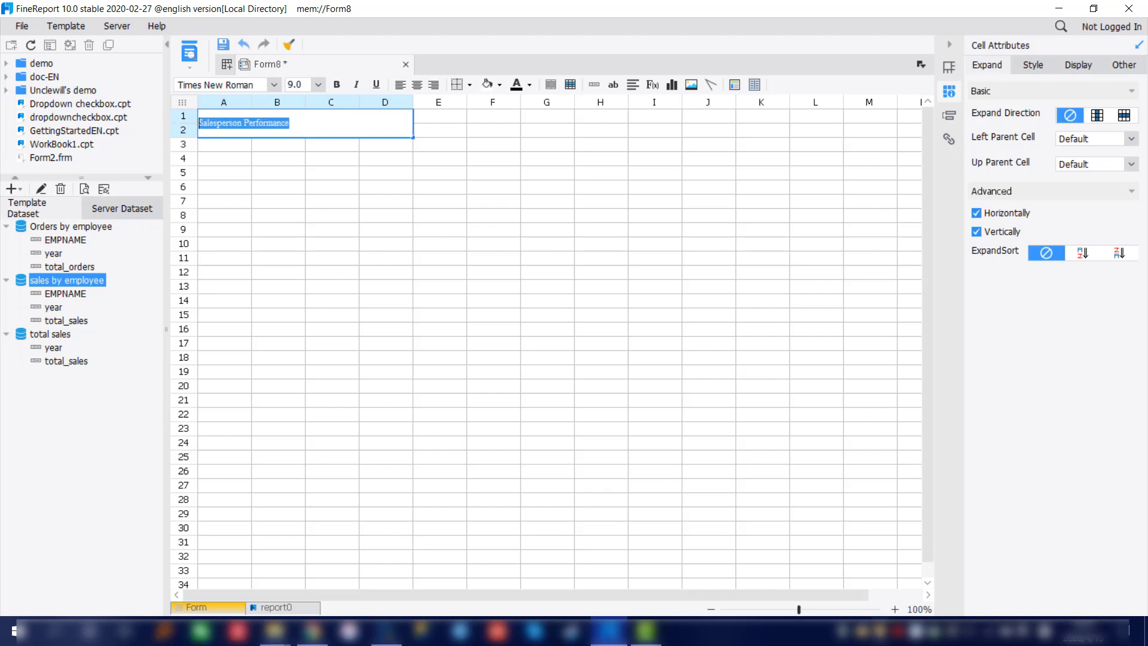
click(319, 85)
scroll(297, 188, down, 3)
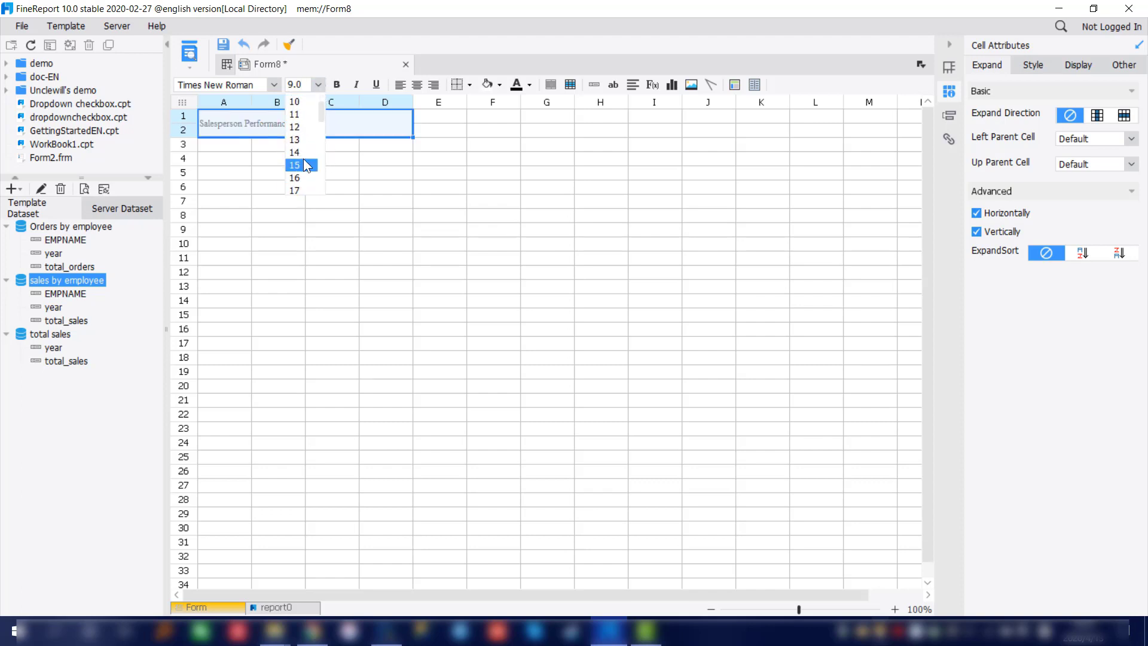
click(310, 188)
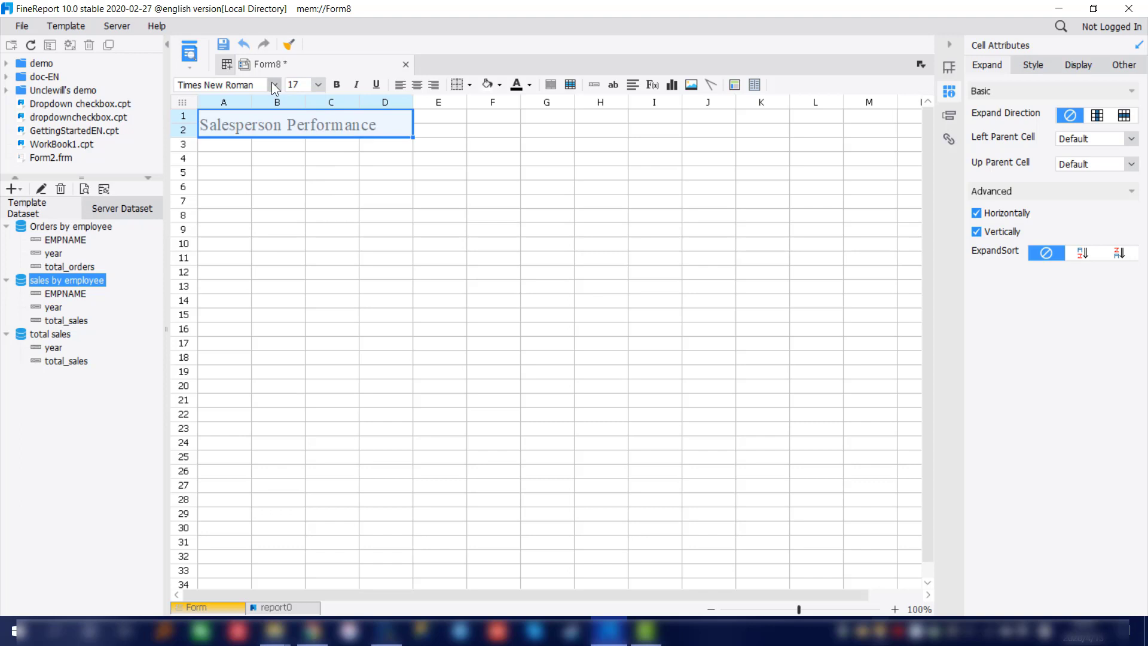
click(336, 85)
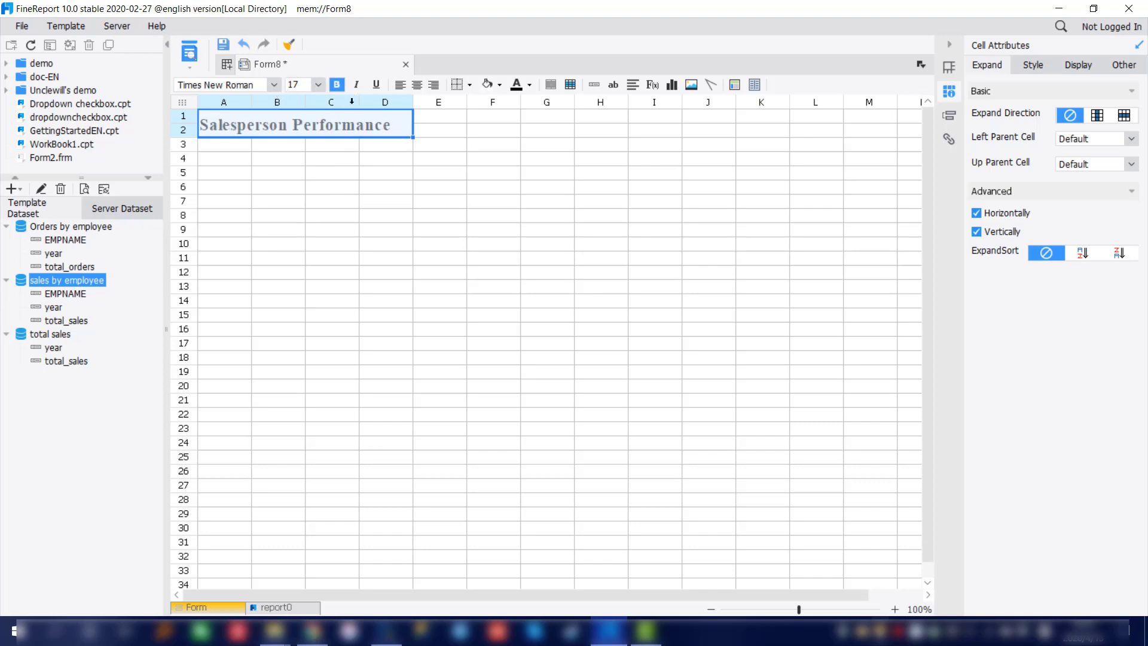
click(419, 88)
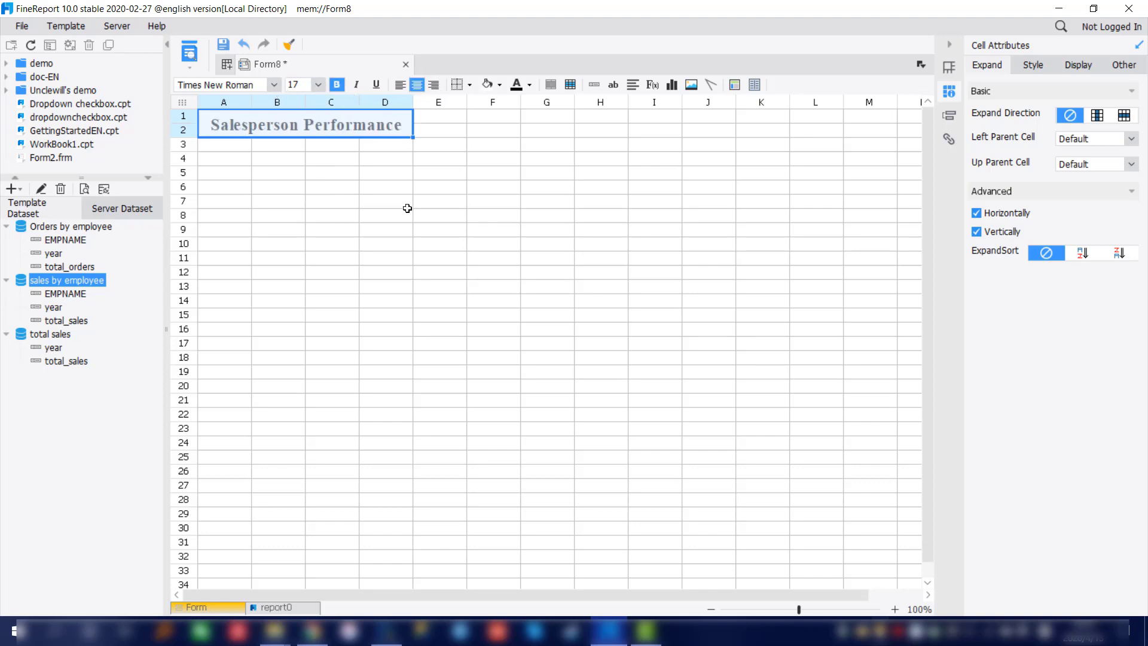
click(406, 214)
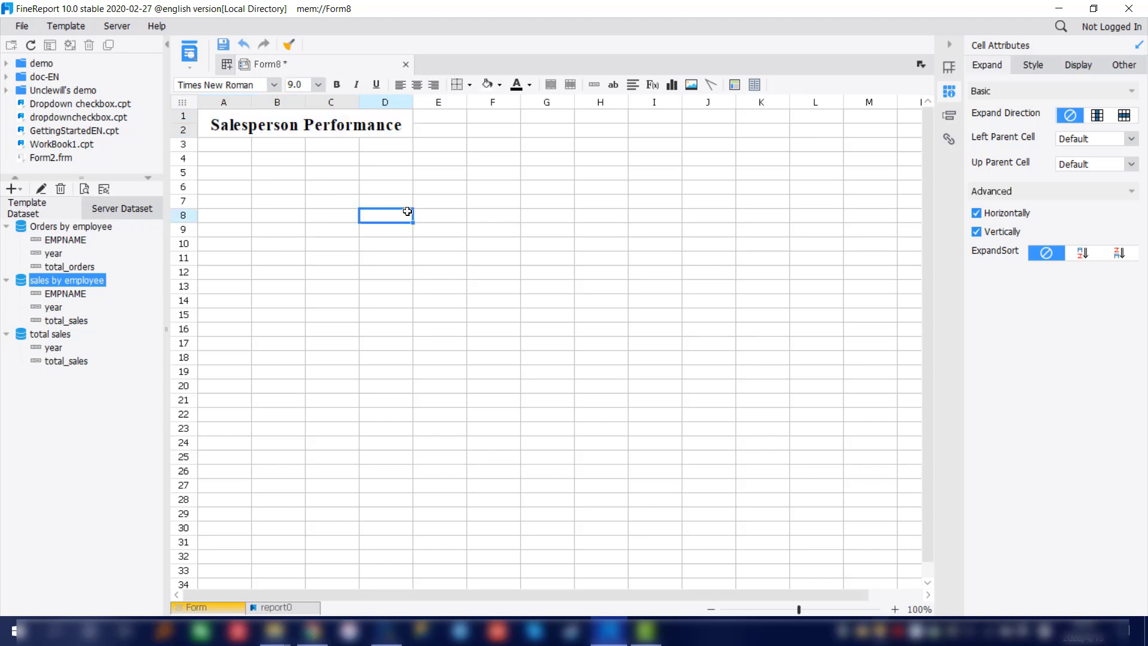
click(213, 605)
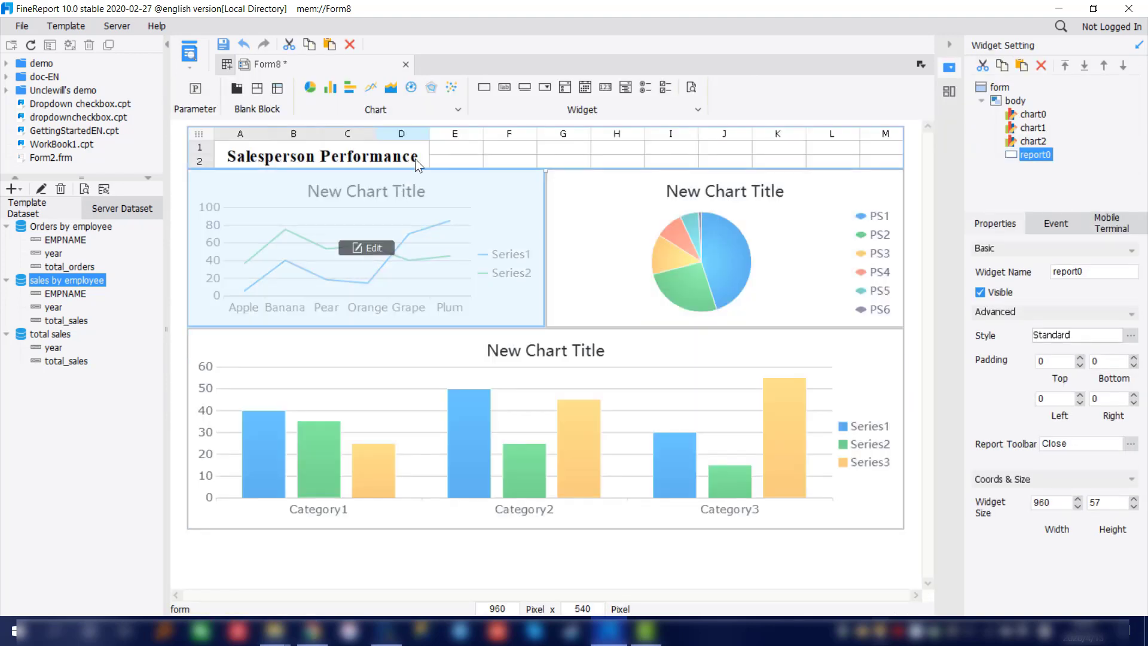
- Save the form in the reportlets folder as firstdashboard.frm
click(222, 45)
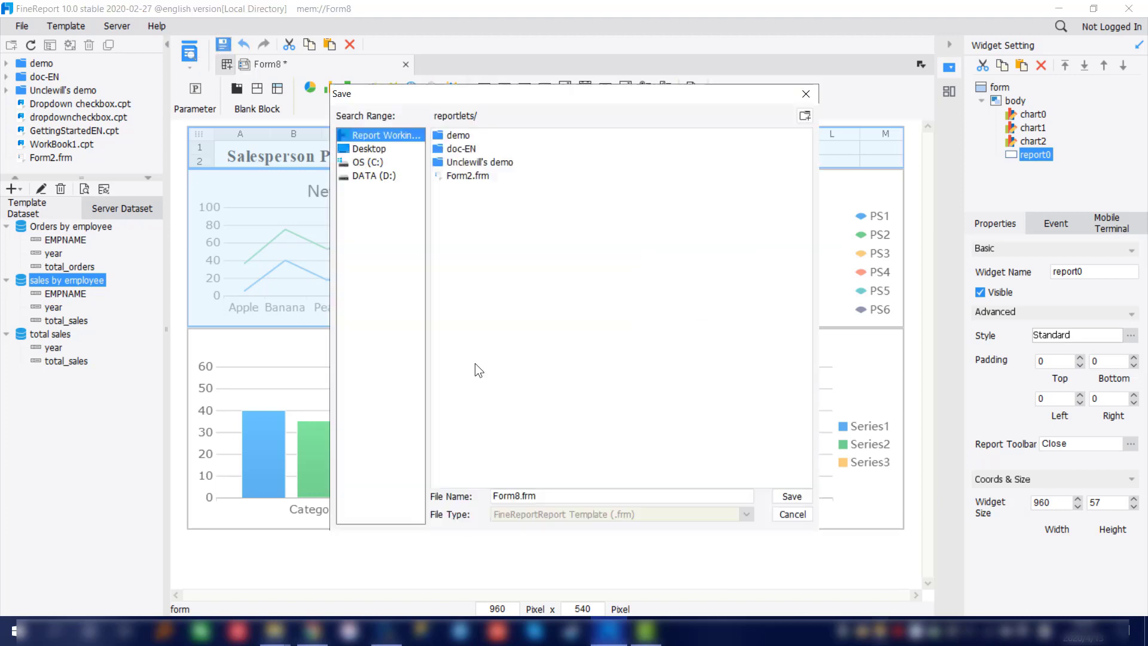
click(518, 495)
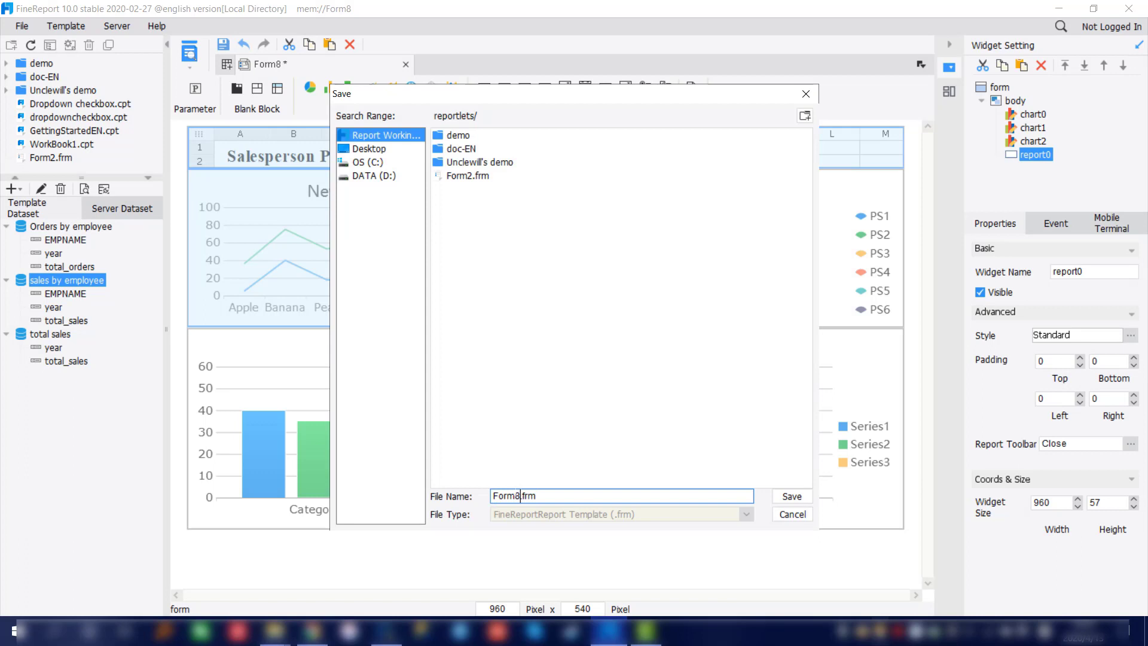
key(BackSpace)
key(BackSpace)
key(BackSpace)
key(BackSpace)
key(BackSpace)
text(dashboard)
key(Left)
text(first)
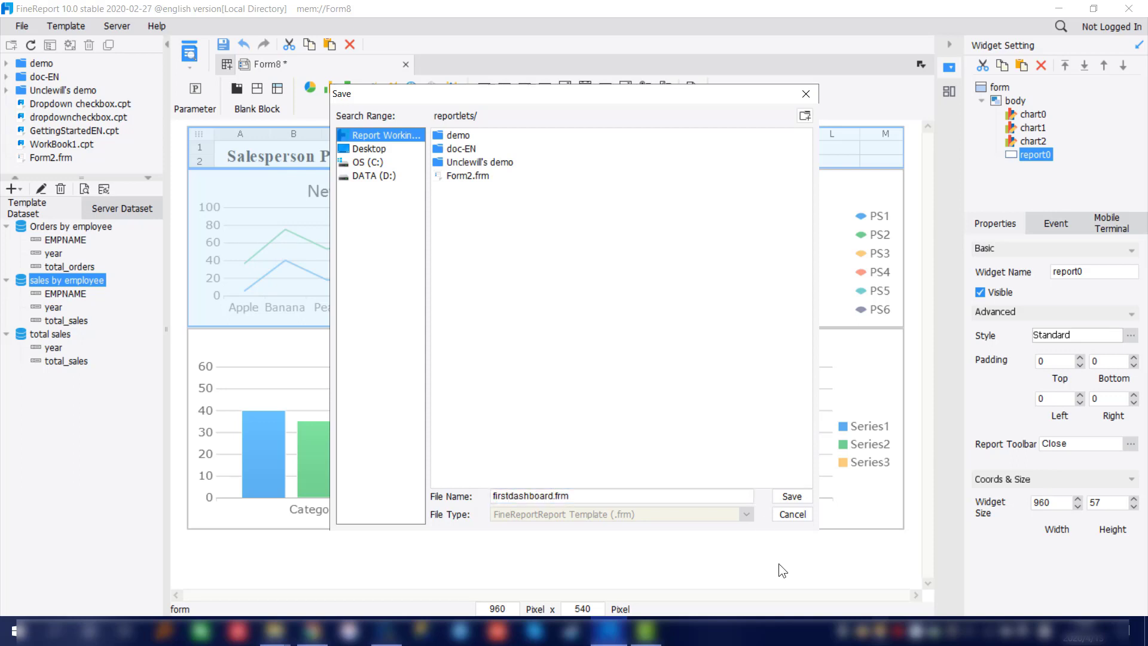
click(789, 495)
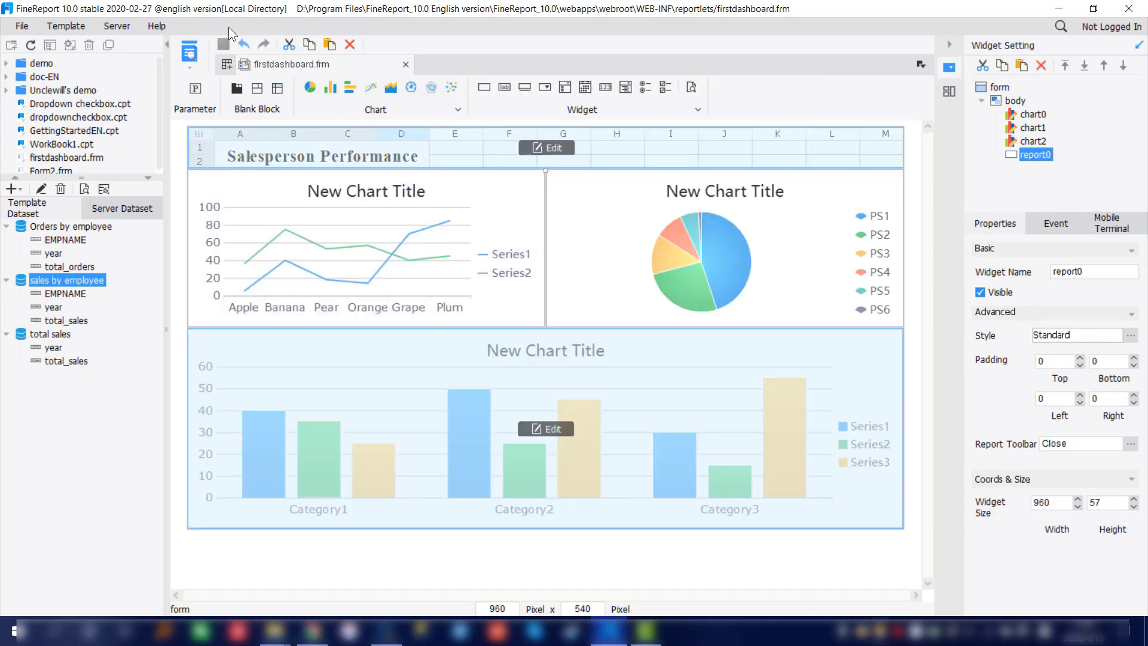
- Open the dashboard preview in the browser, check the Salesperson Performance title, and return to the designer
click(191, 70)
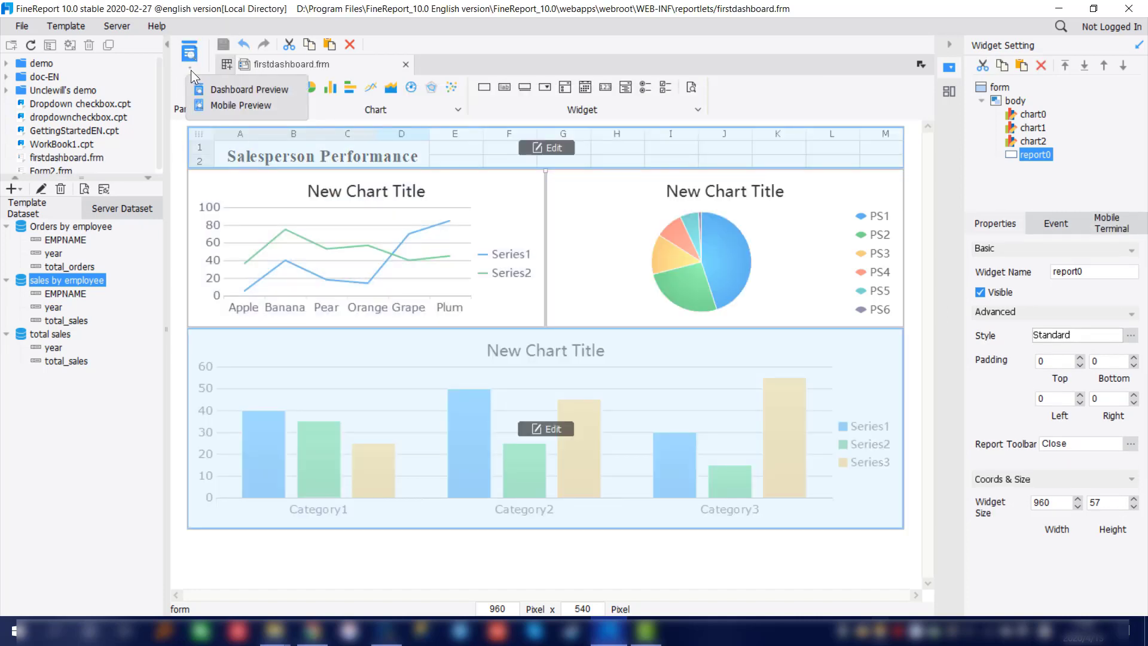
click(221, 86)
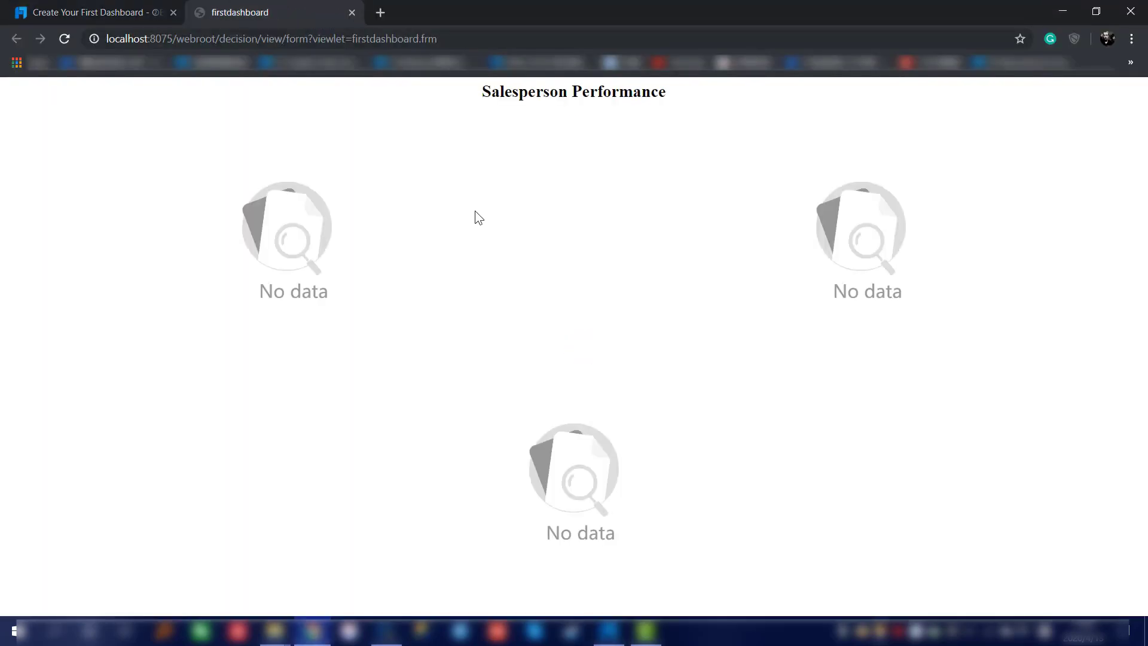
drag(671, 95, 480, 93)
click(489, 124)
click(1063, 13)
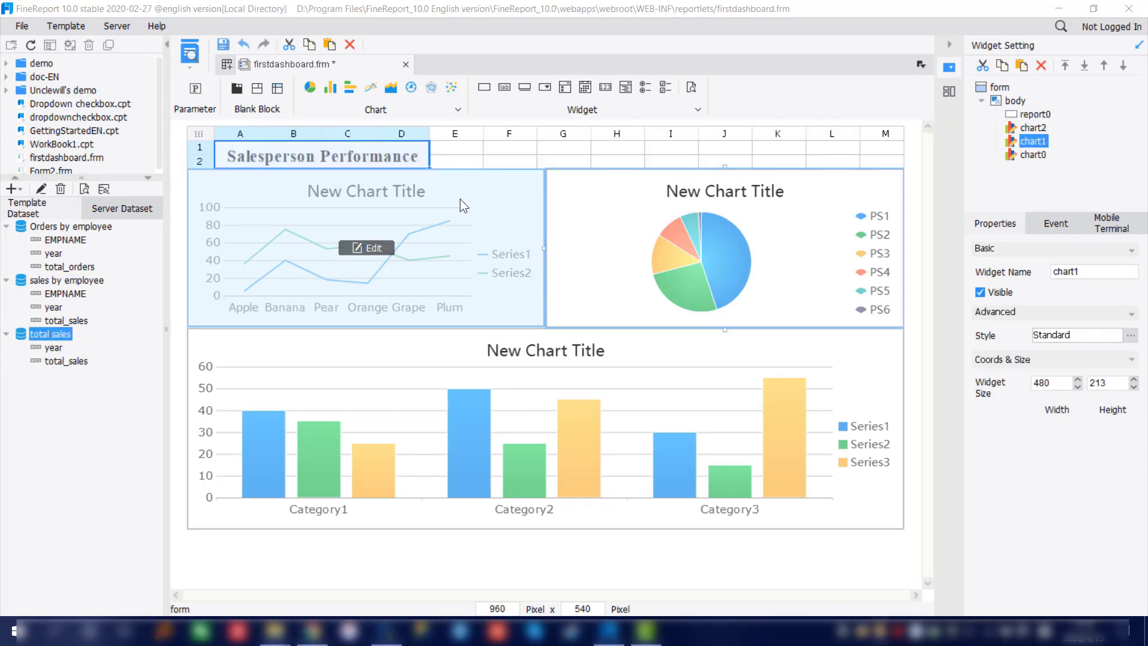
- Fill the form body's background with a light cyan colour and check it in the dashboard preview
mouse_move(1014, 97)
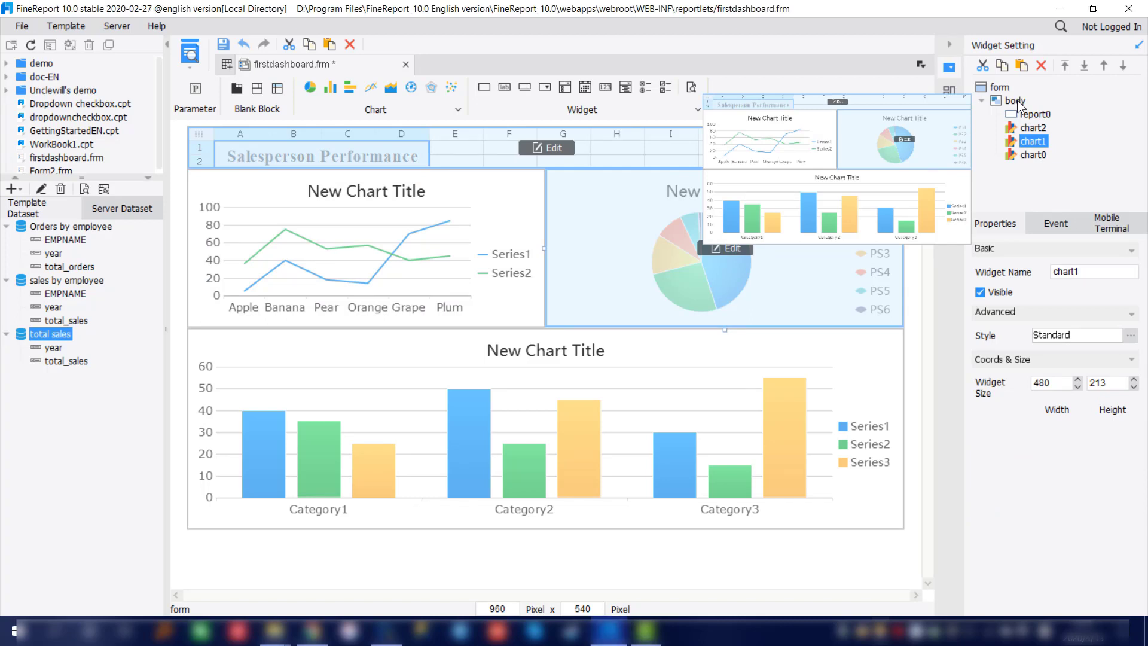
click(1015, 99)
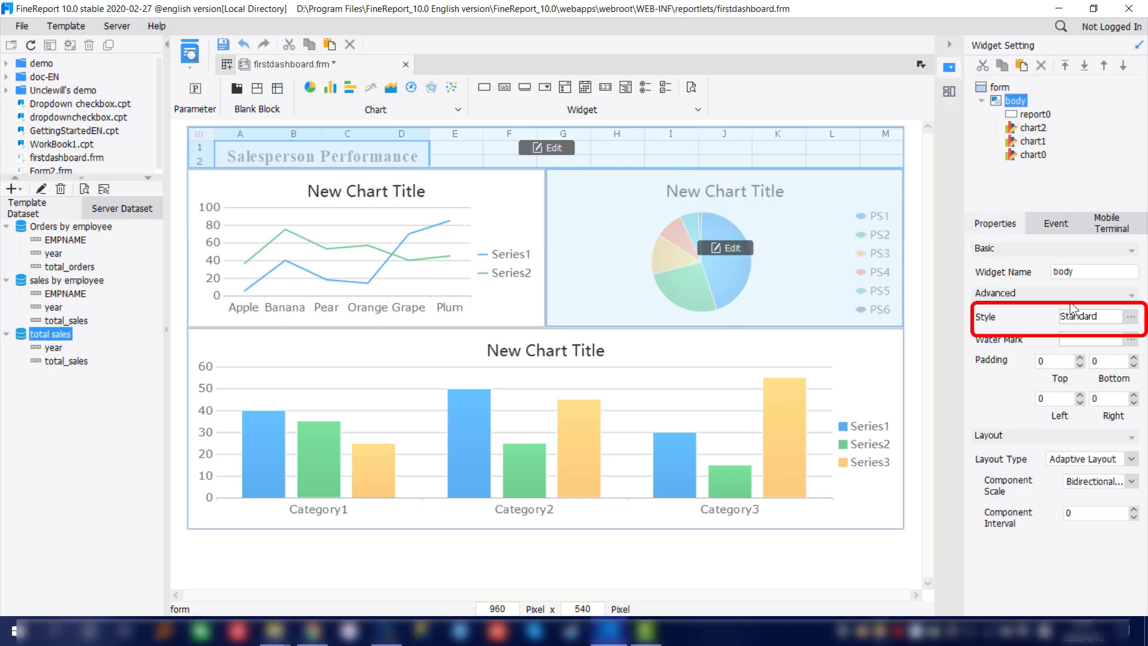
click(1130, 316)
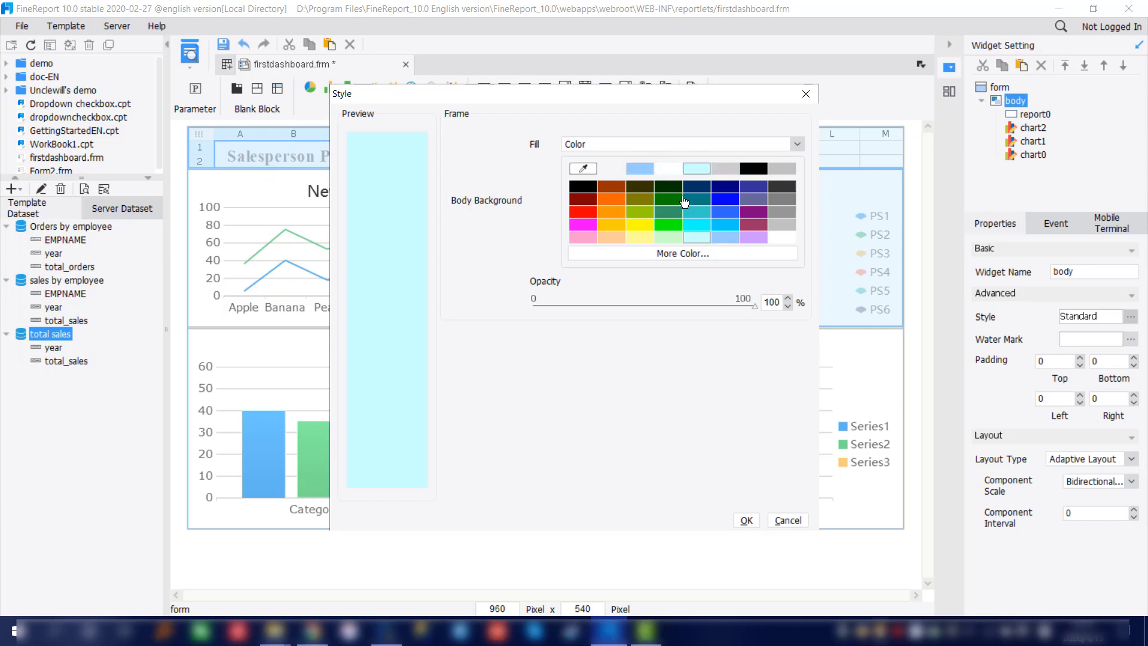
click(746, 520)
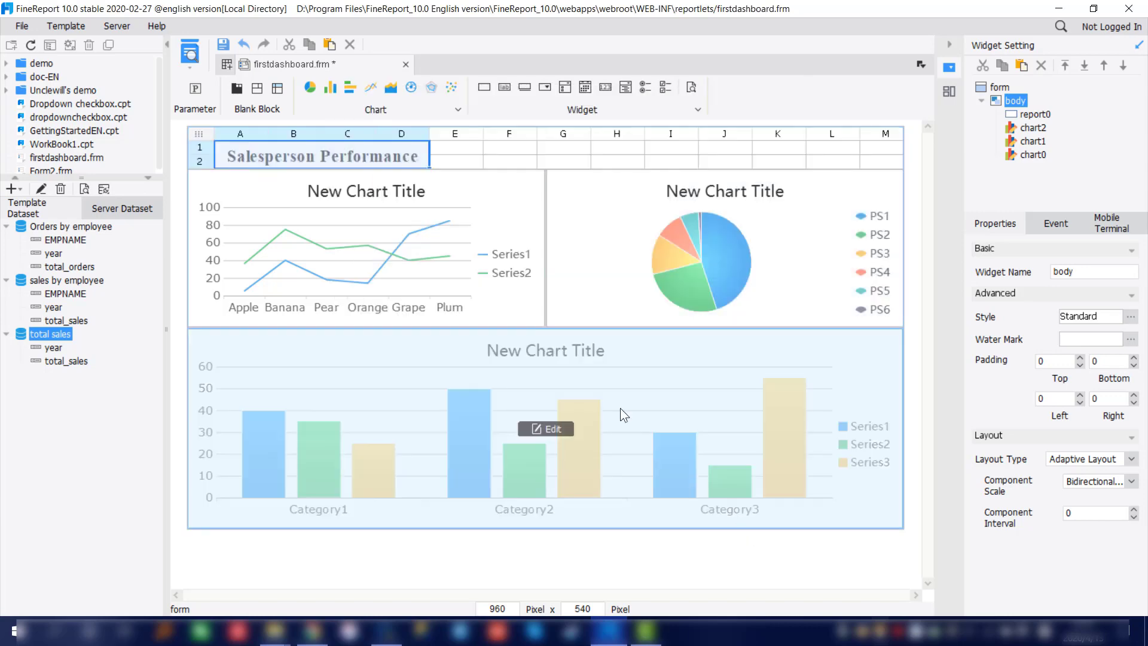
click(187, 59)
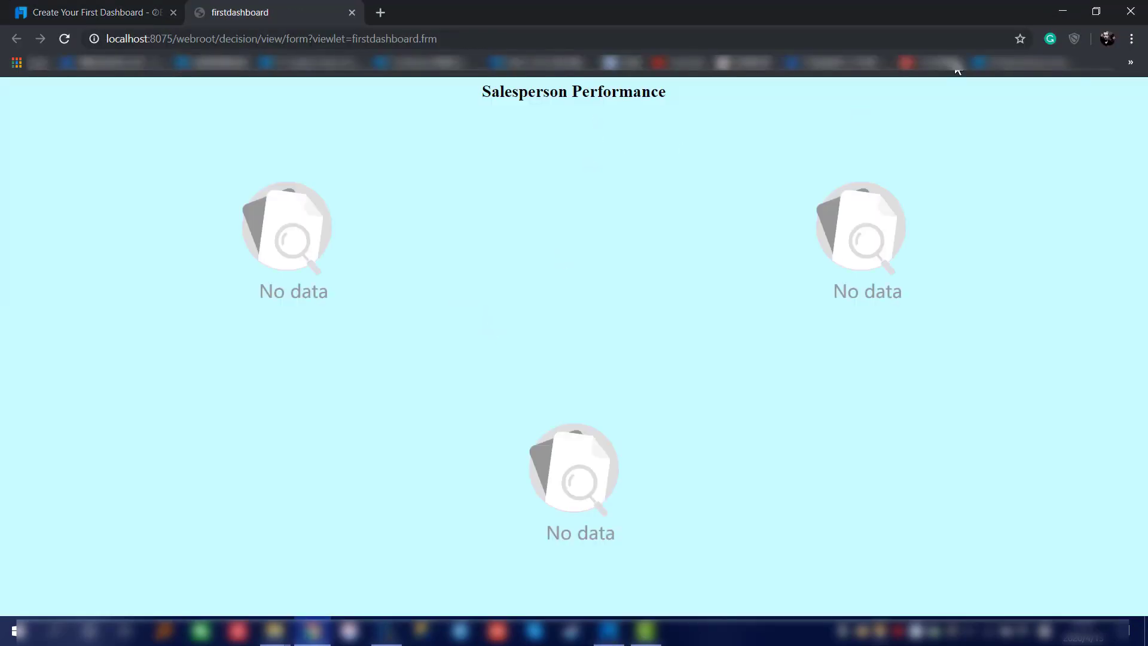
click(1064, 10)
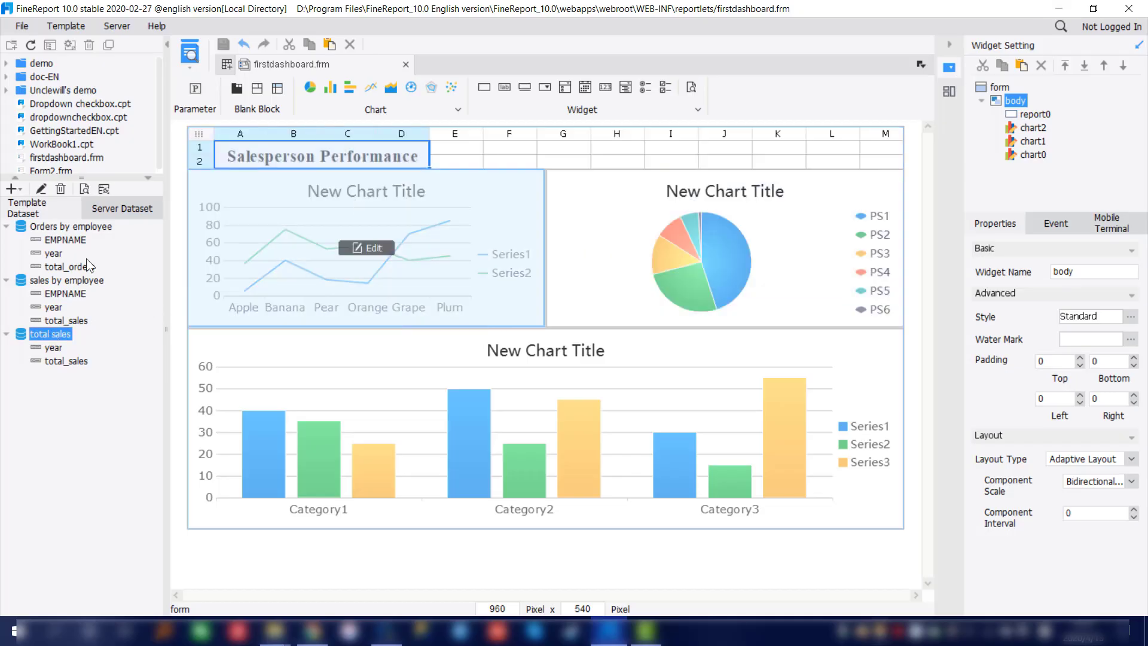
- Preview the data of the total sales dataset, widening its columns to read the field names
click(81, 190)
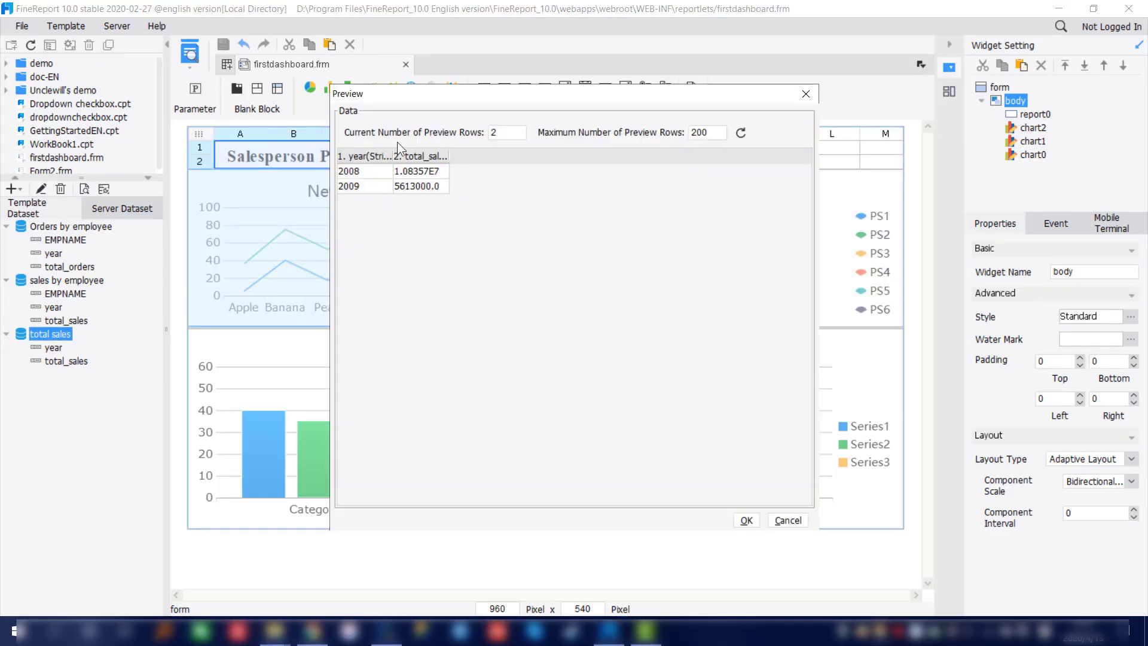
drag(394, 154, 409, 157)
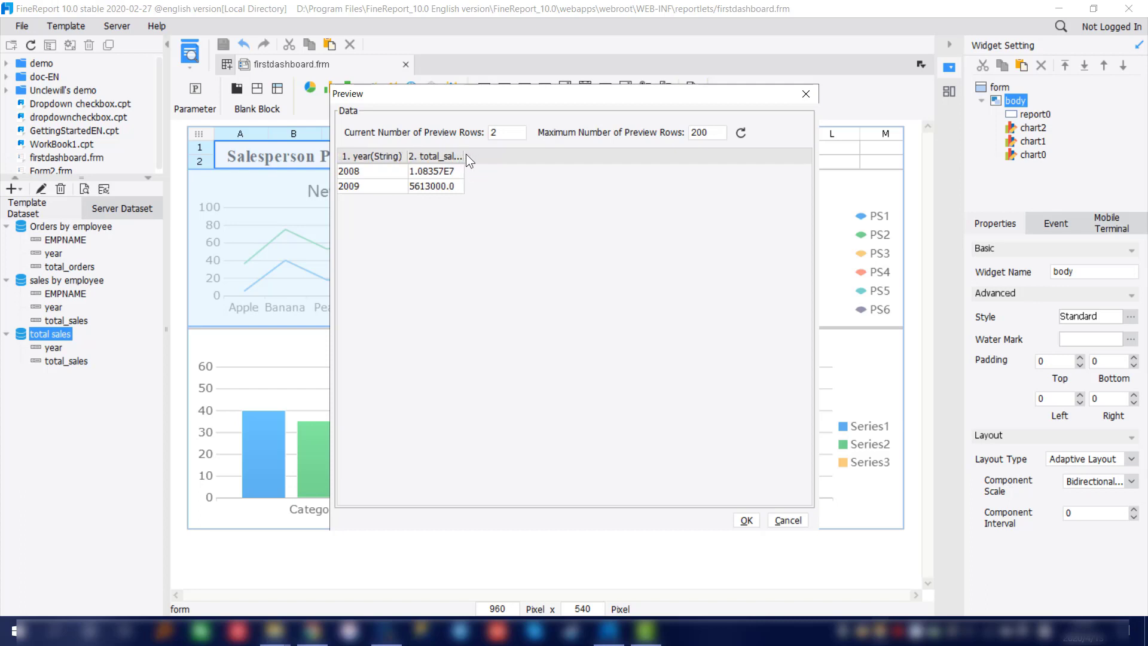
drag(464, 155, 480, 154)
click(747, 520)
- Bind the line chart to the total sales dataset with year as its category
click(378, 253)
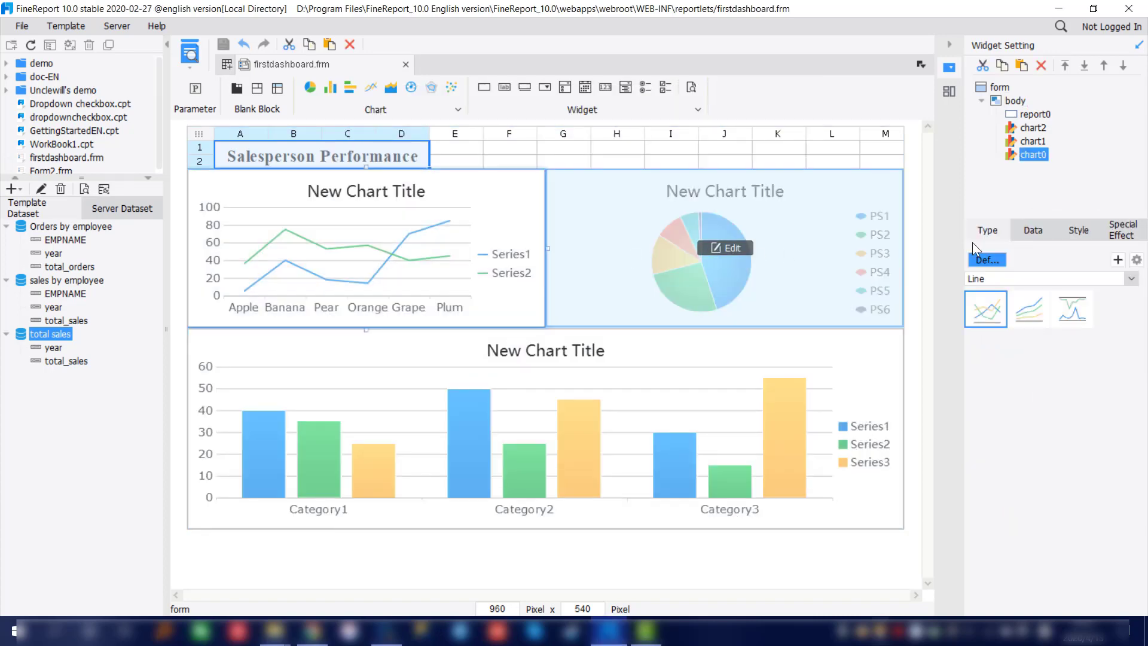
click(1041, 232)
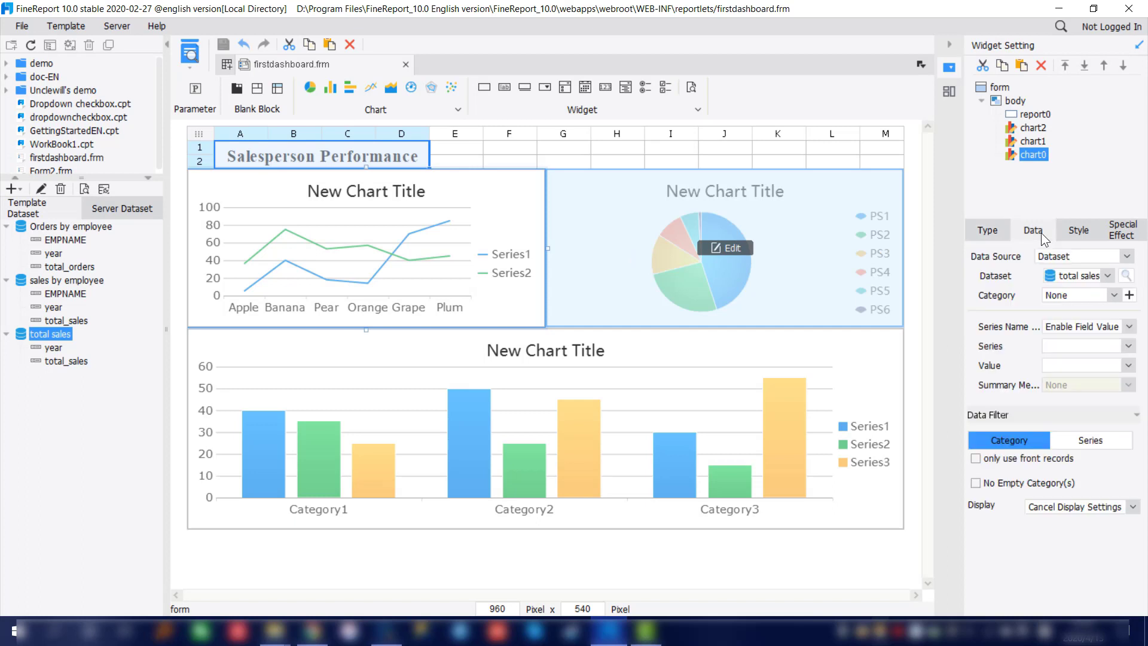
click(1072, 256)
click(1075, 271)
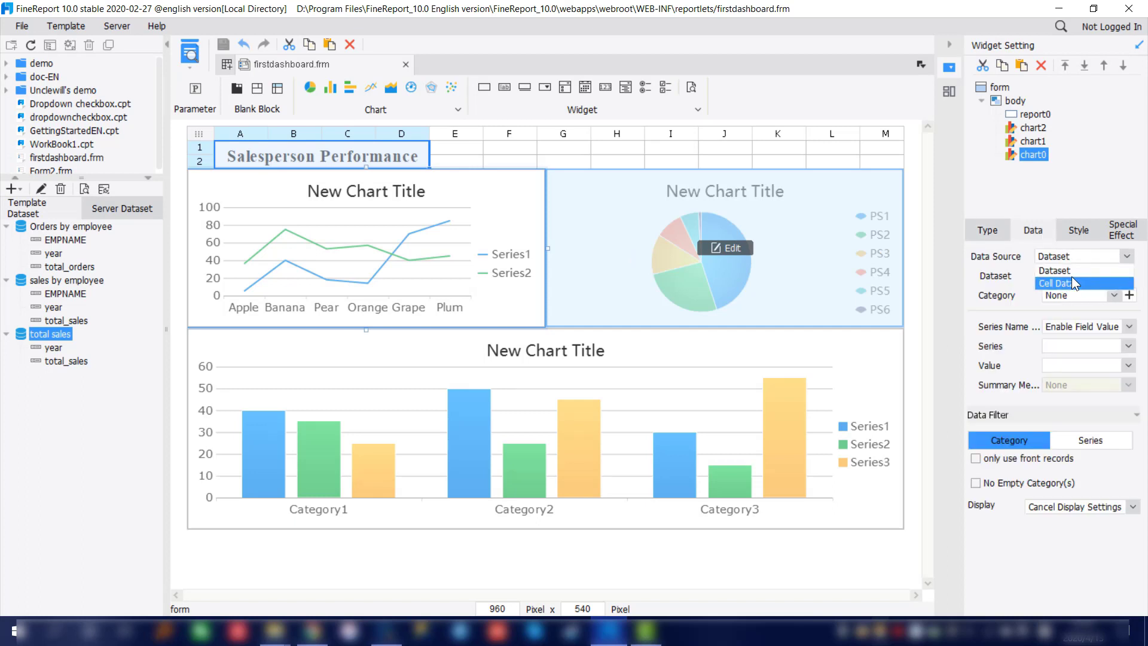
click(1099, 272)
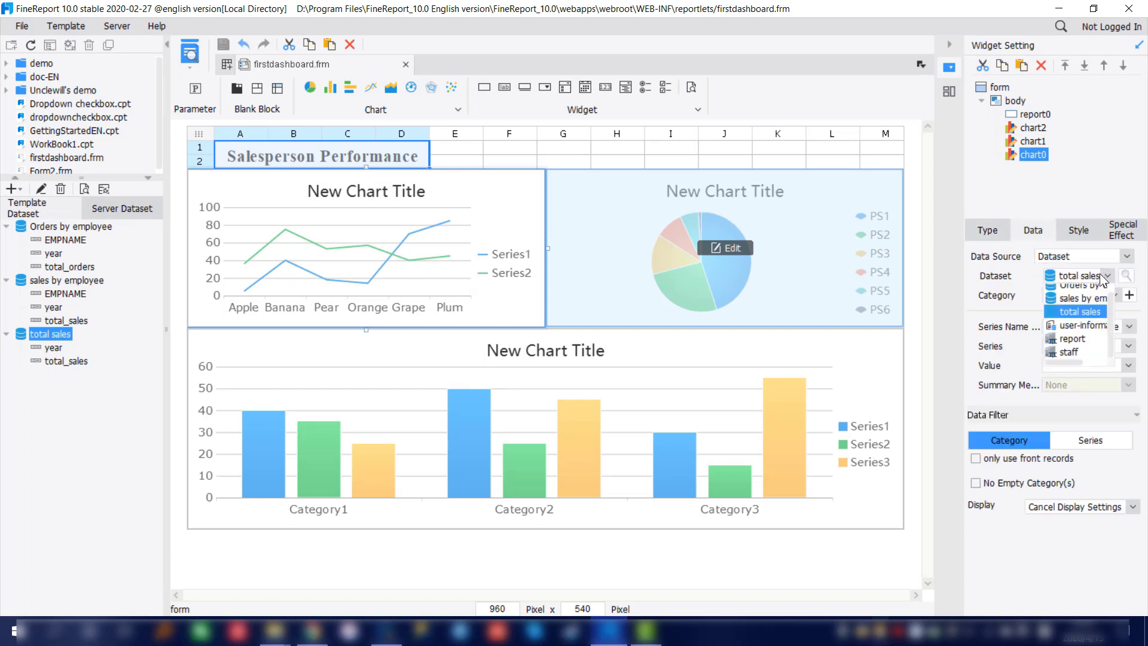
scroll(1072, 291, up, 1)
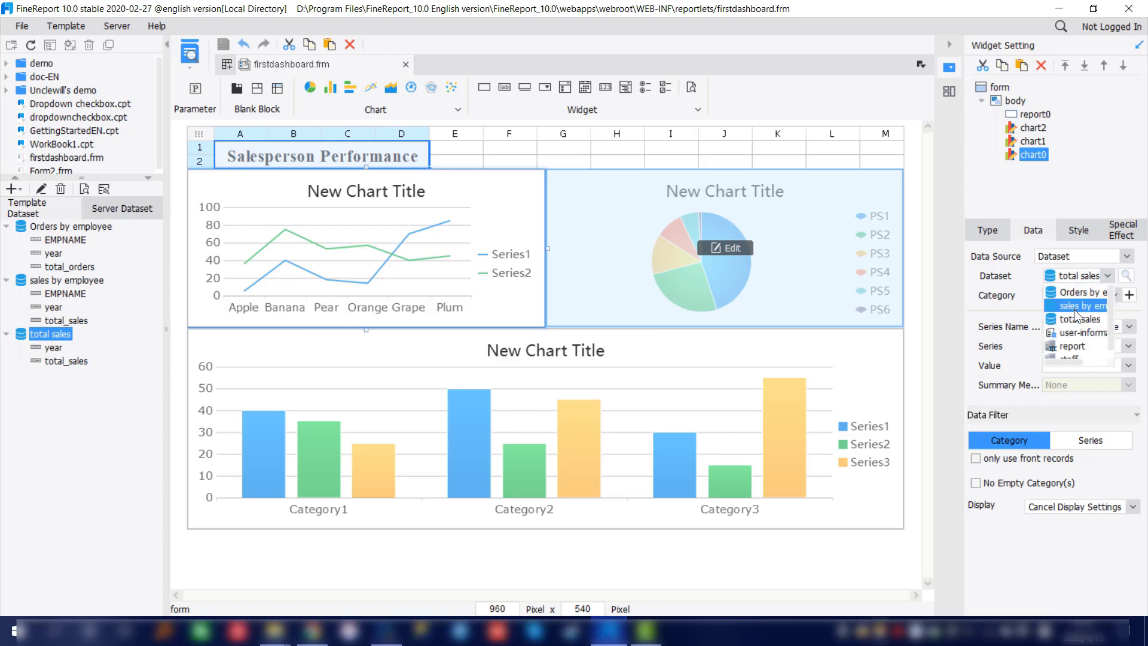
click(1074, 314)
click(1070, 296)
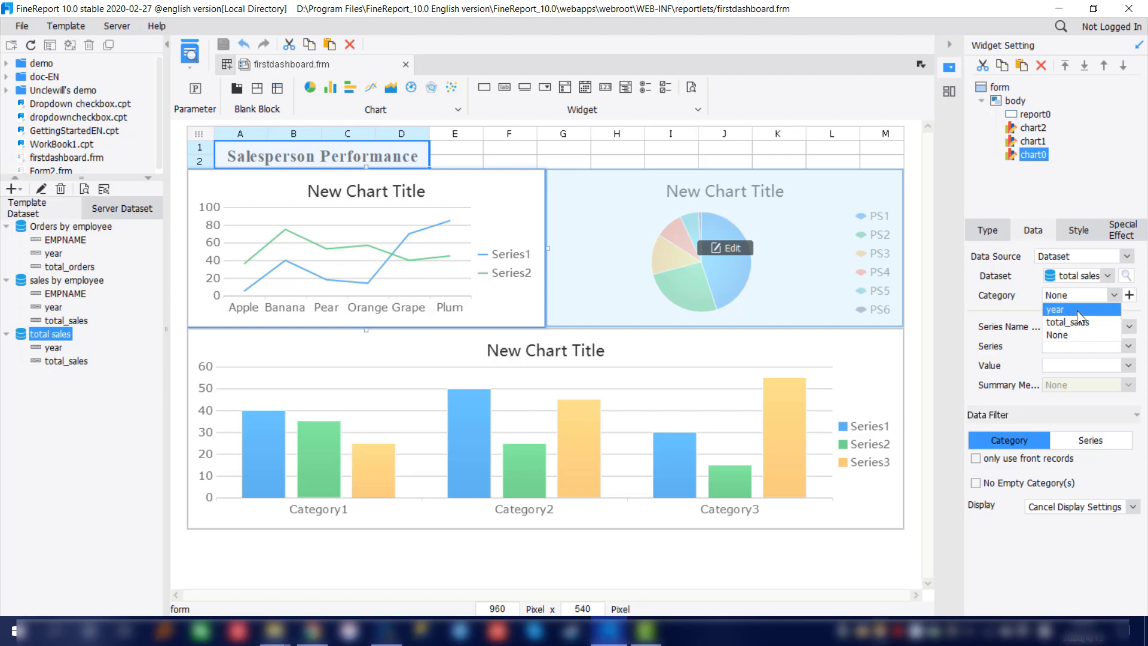
click(1077, 311)
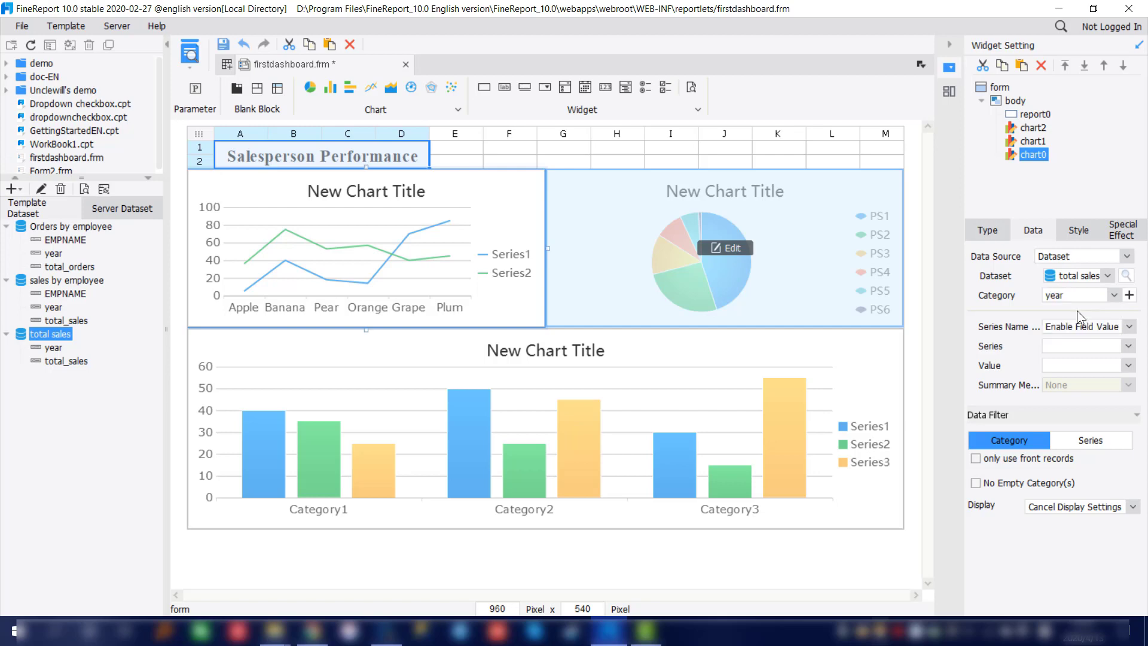
- Set the line chart's series name to Enable Field Name with total_sales as the field, and save the form
click(1103, 329)
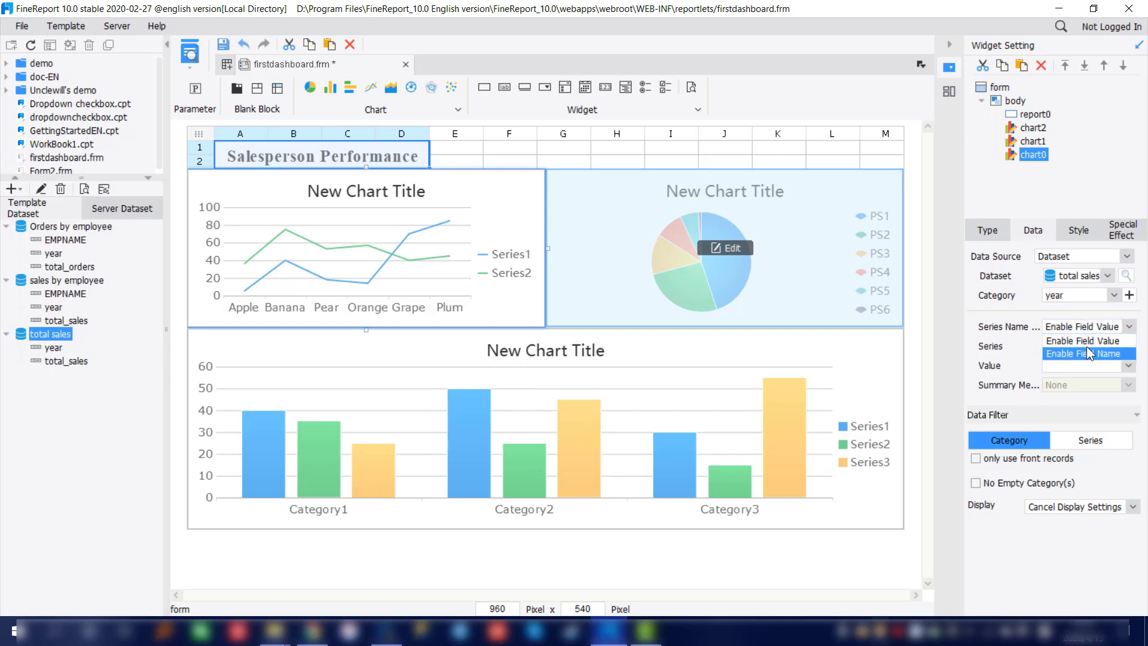
click(1086, 348)
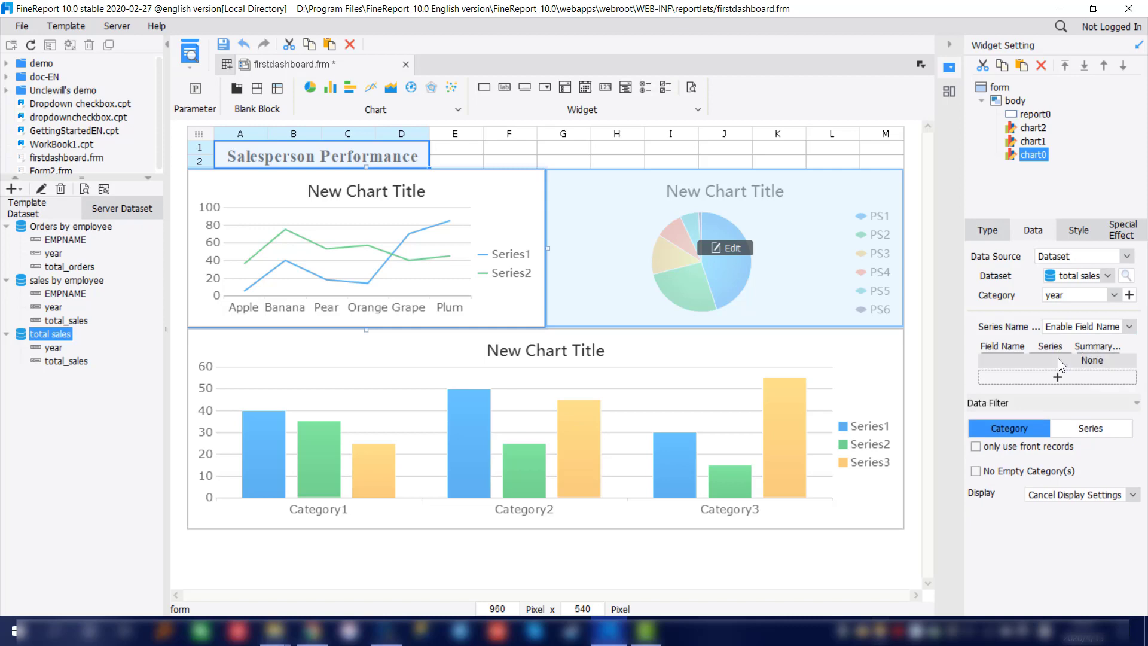
click(1056, 358)
click(1012, 353)
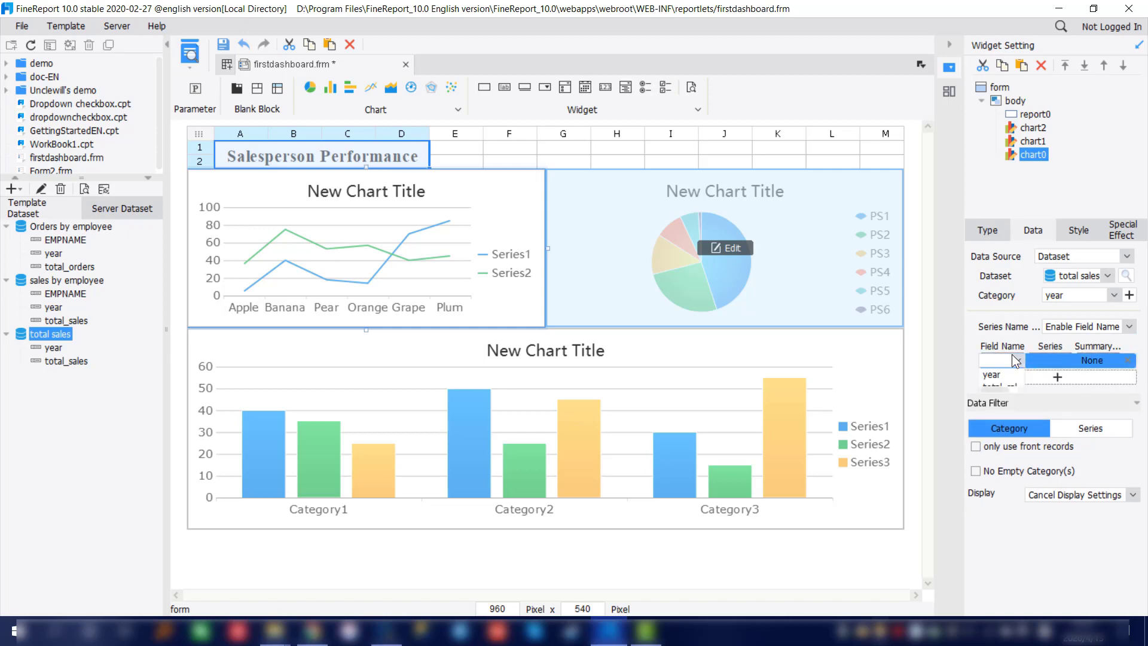
click(1003, 384)
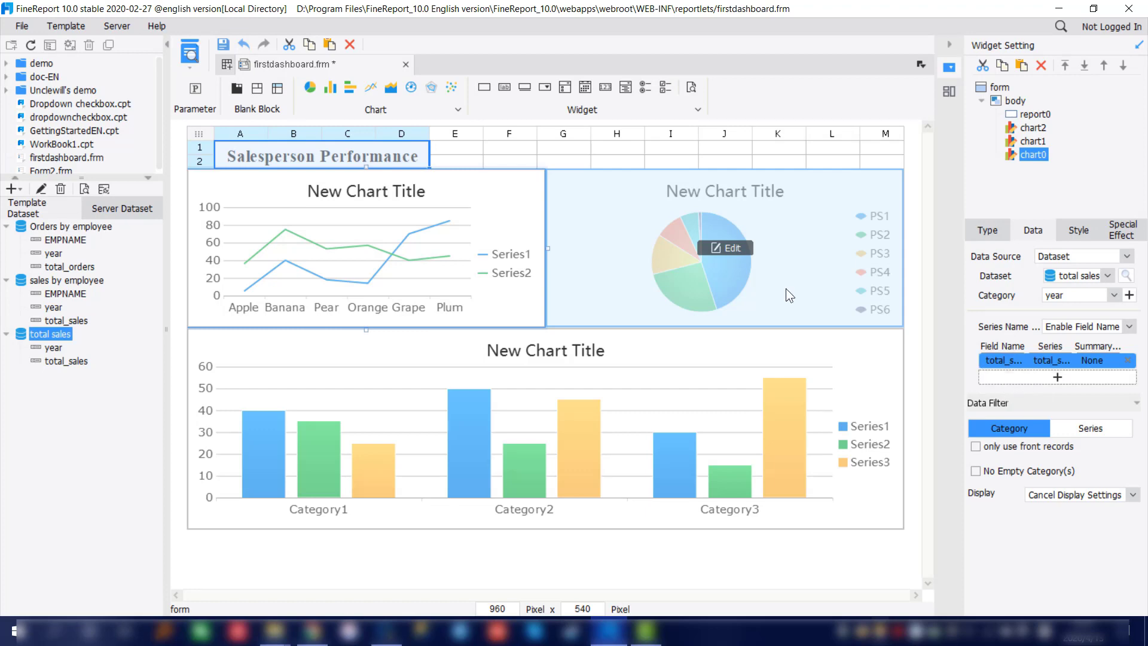
click(228, 38)
- Change the line chart's title to "Annual Total Sales" and hide its legend
click(1081, 233)
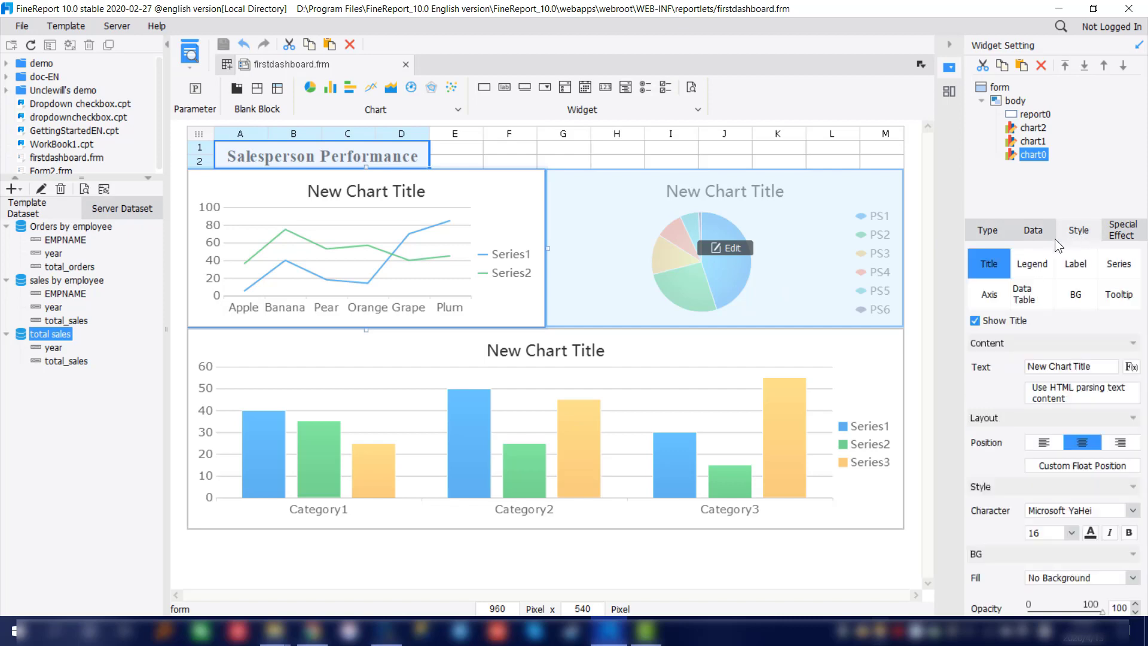
click(1070, 366)
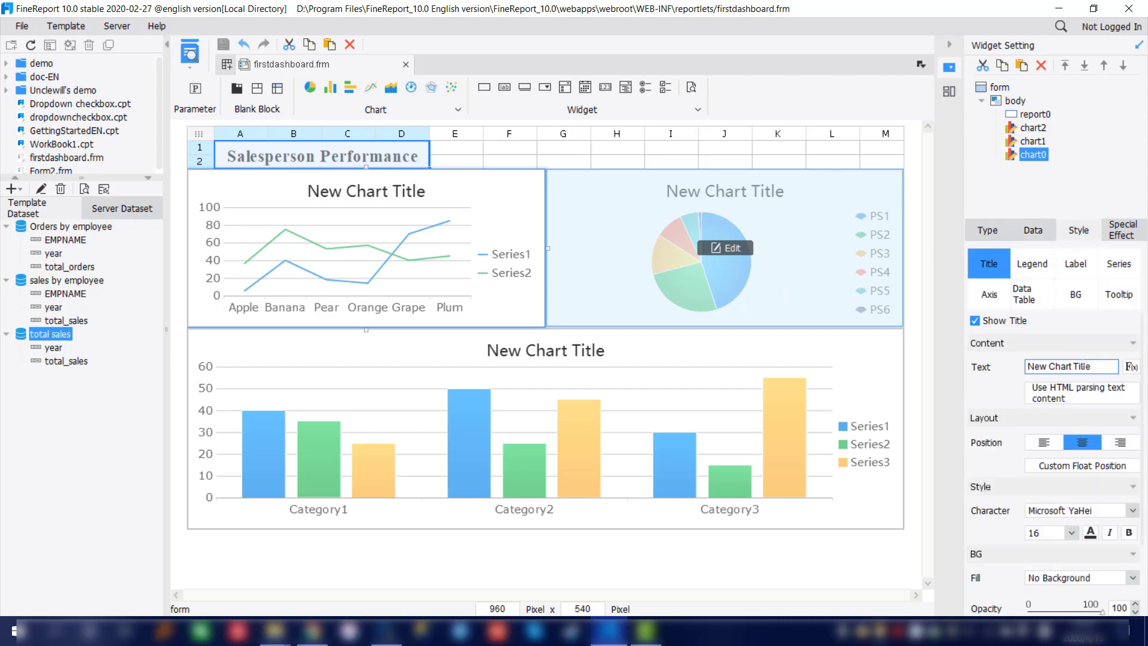
drag(1091, 366, 1019, 367)
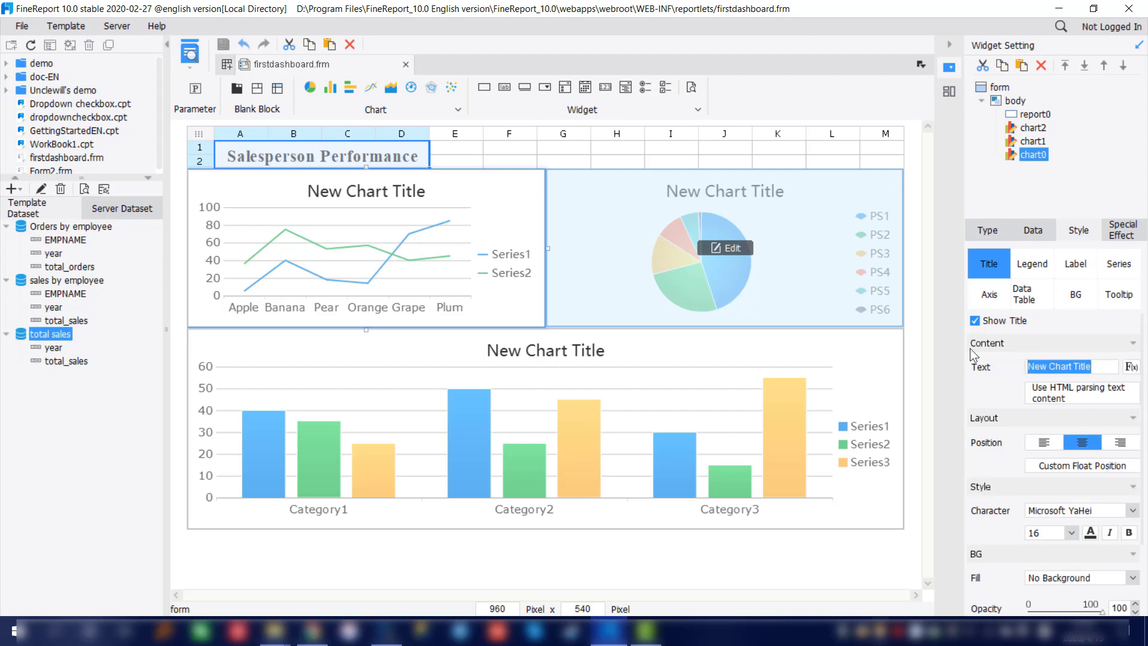
text(Annual )
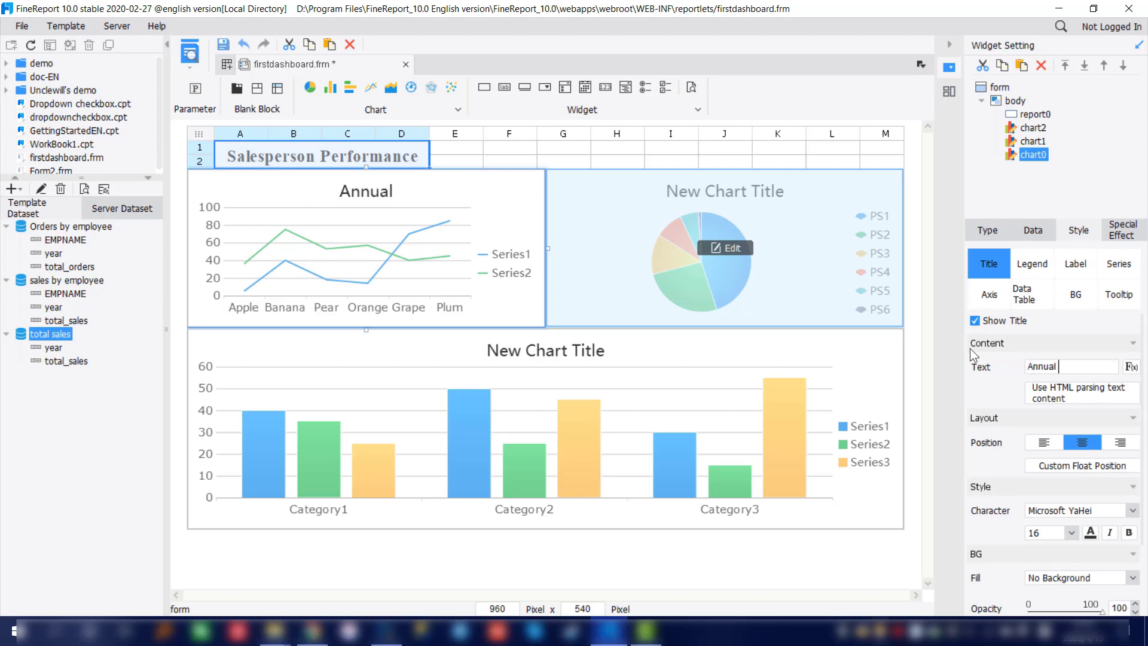
text(To)
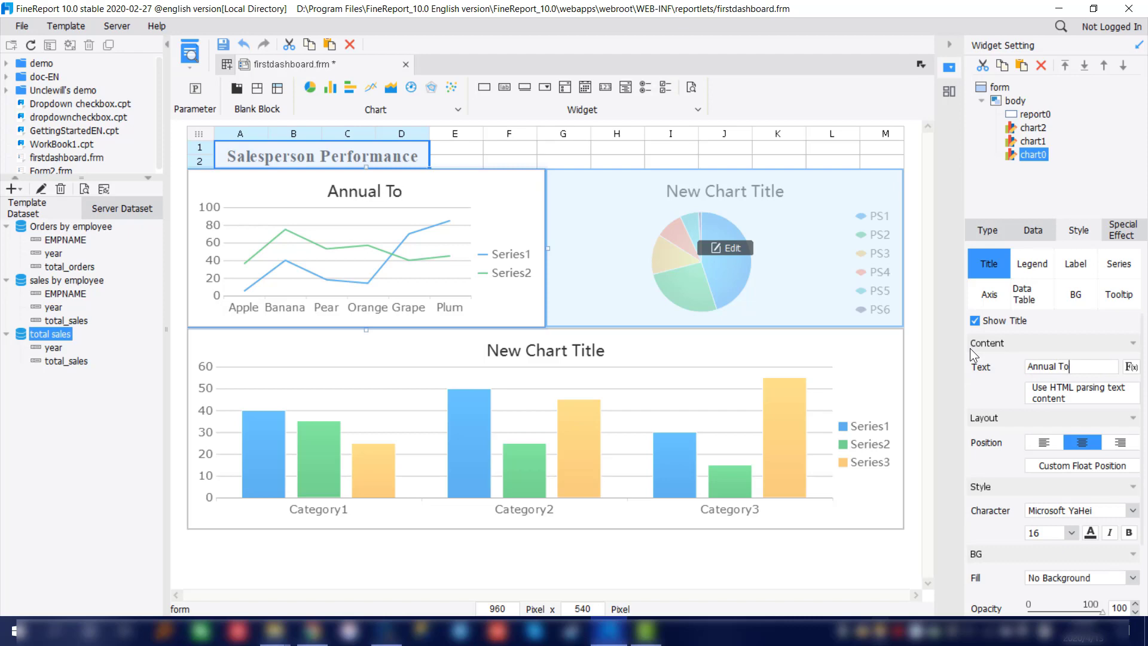
text(tal S)
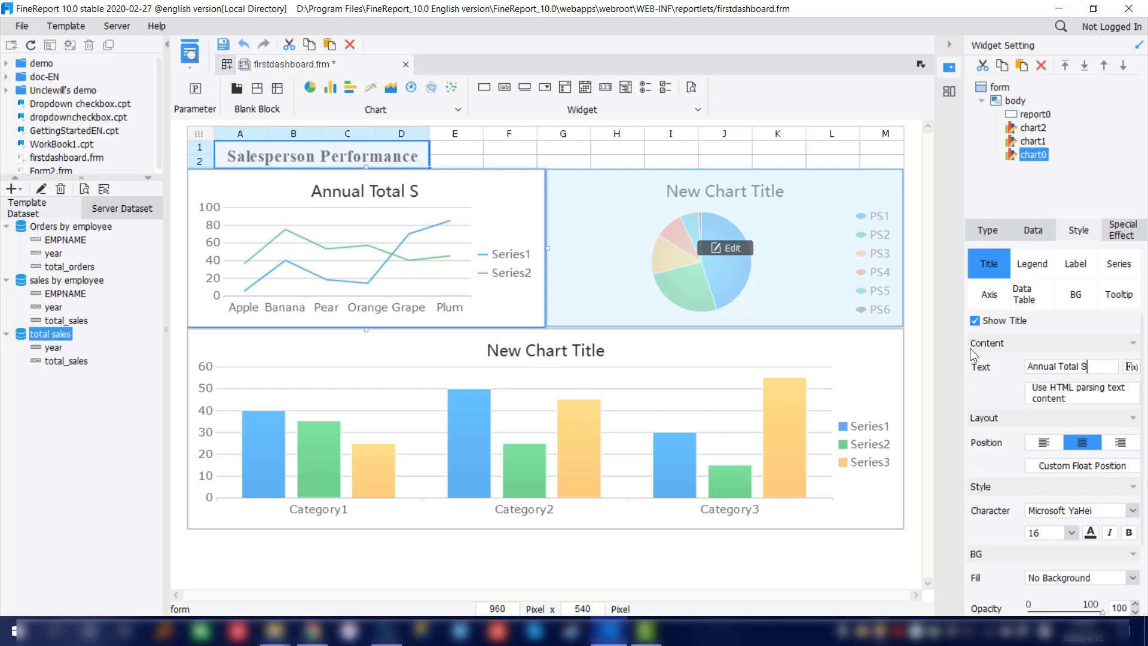
text(ales)
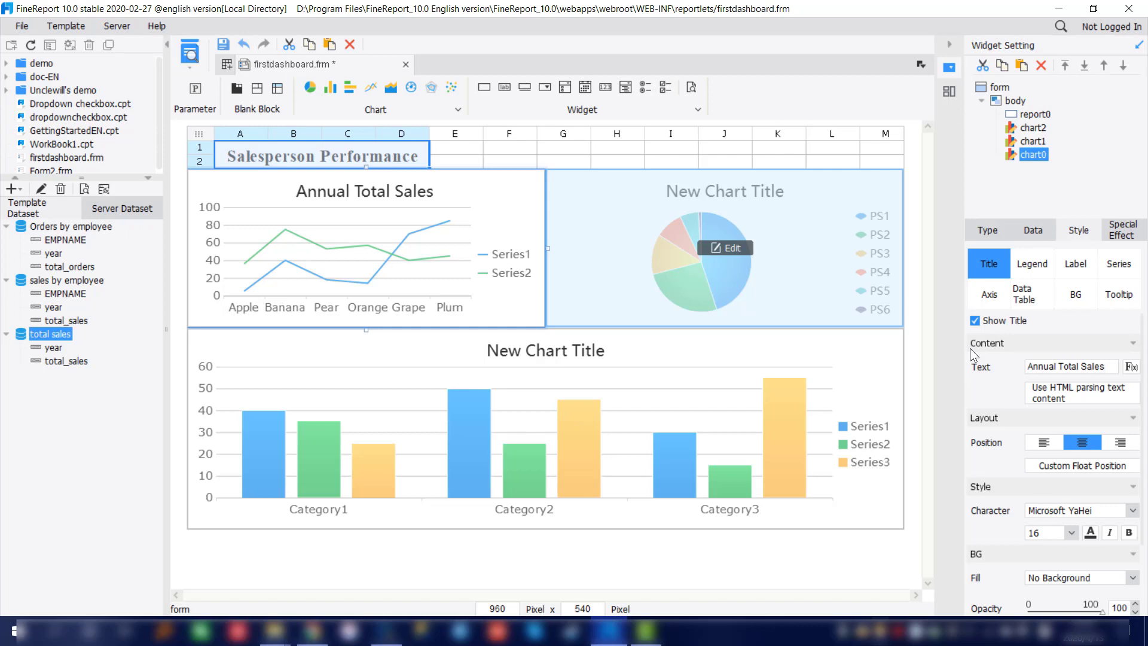
click(1034, 266)
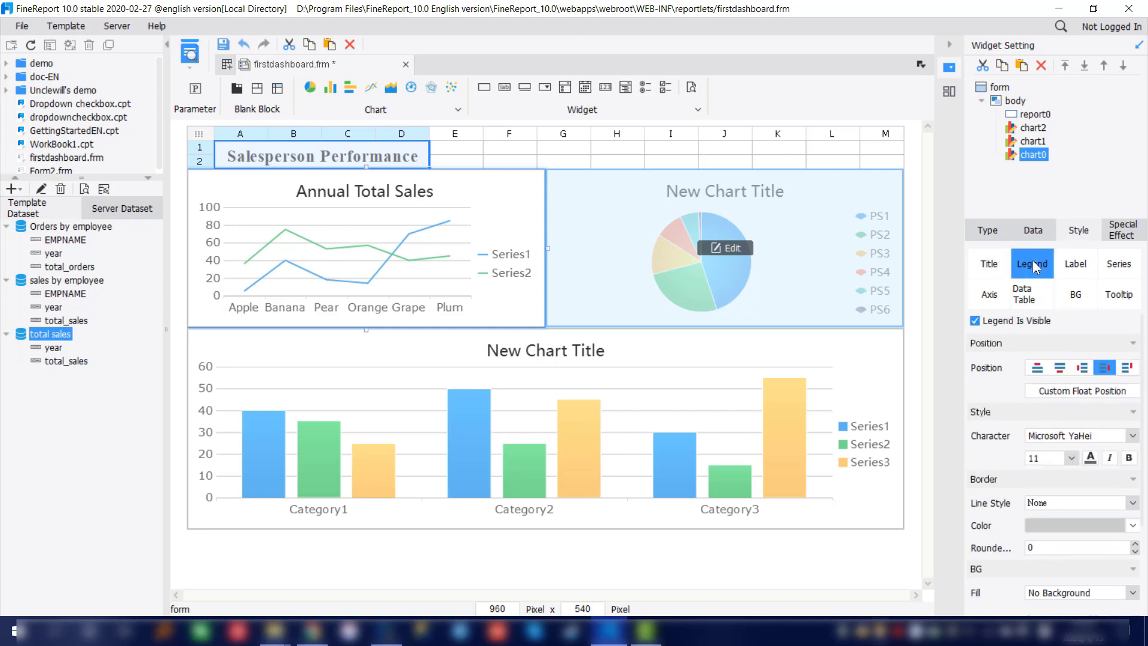
click(1033, 324)
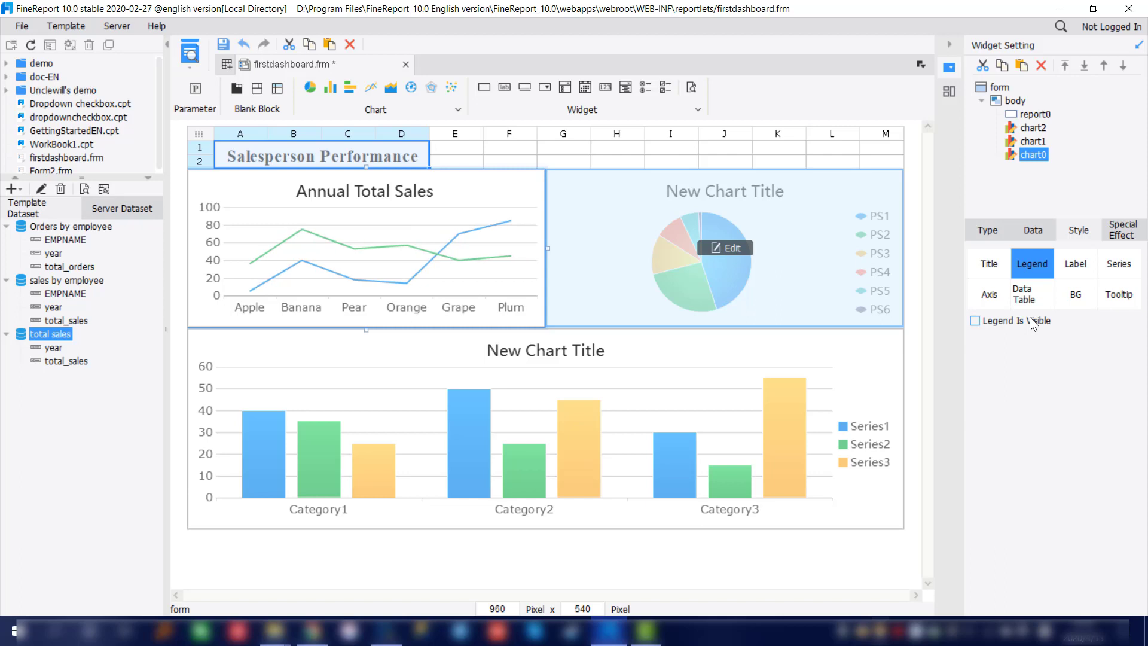
- Set the line chart's series color to Custom and its marker type to the solid circle
click(1113, 266)
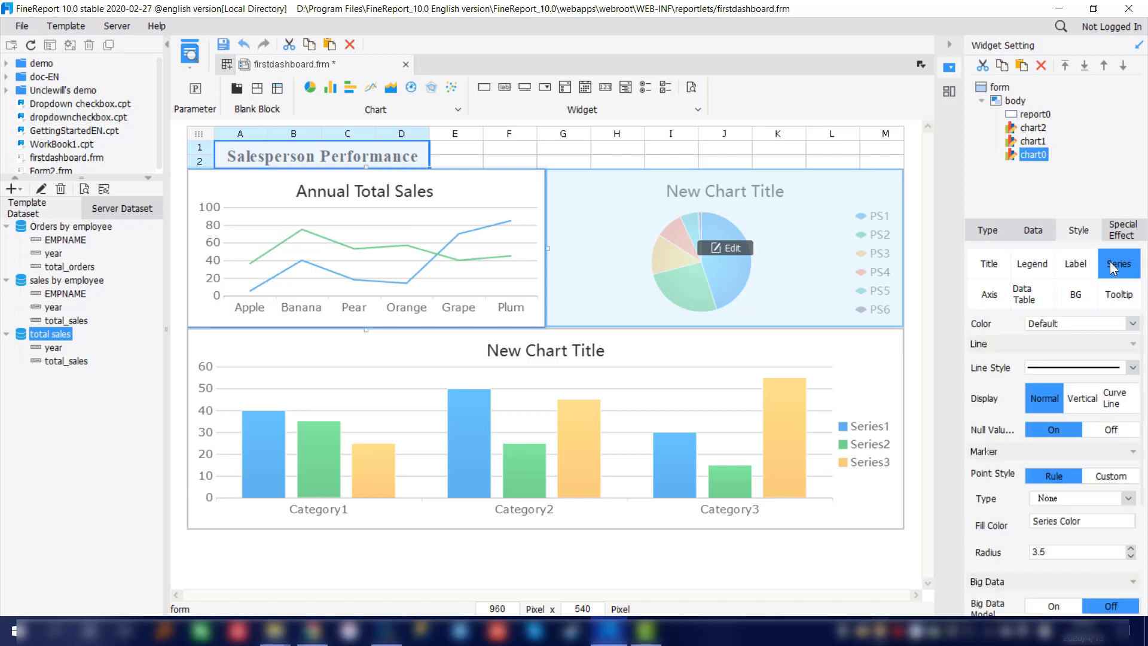
click(1092, 323)
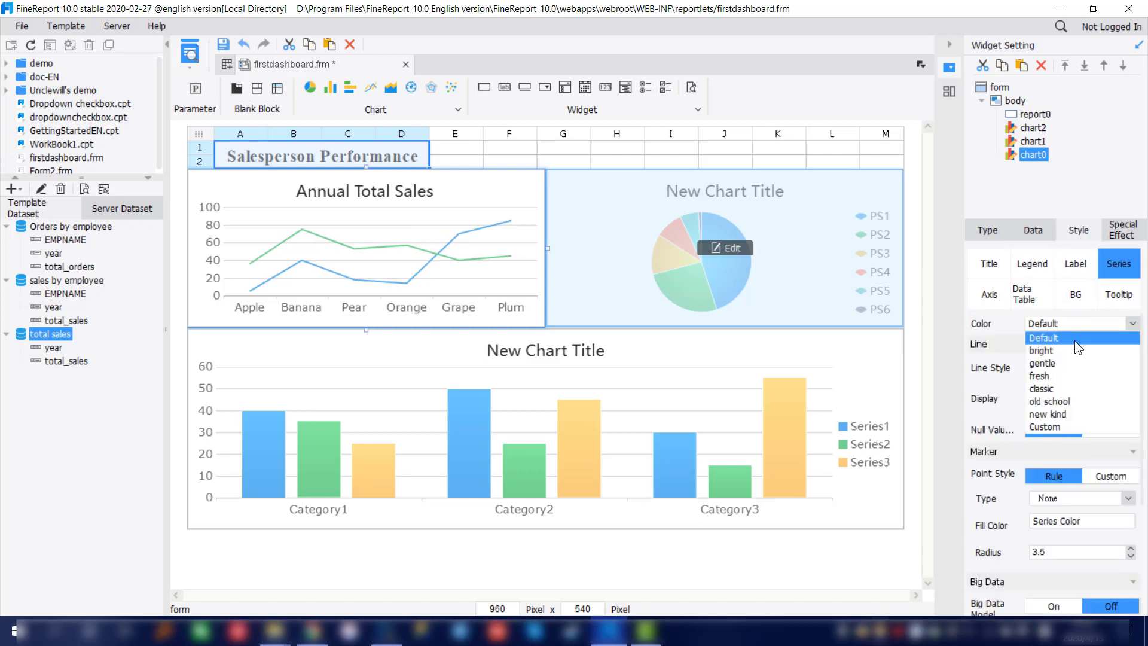
click(1053, 424)
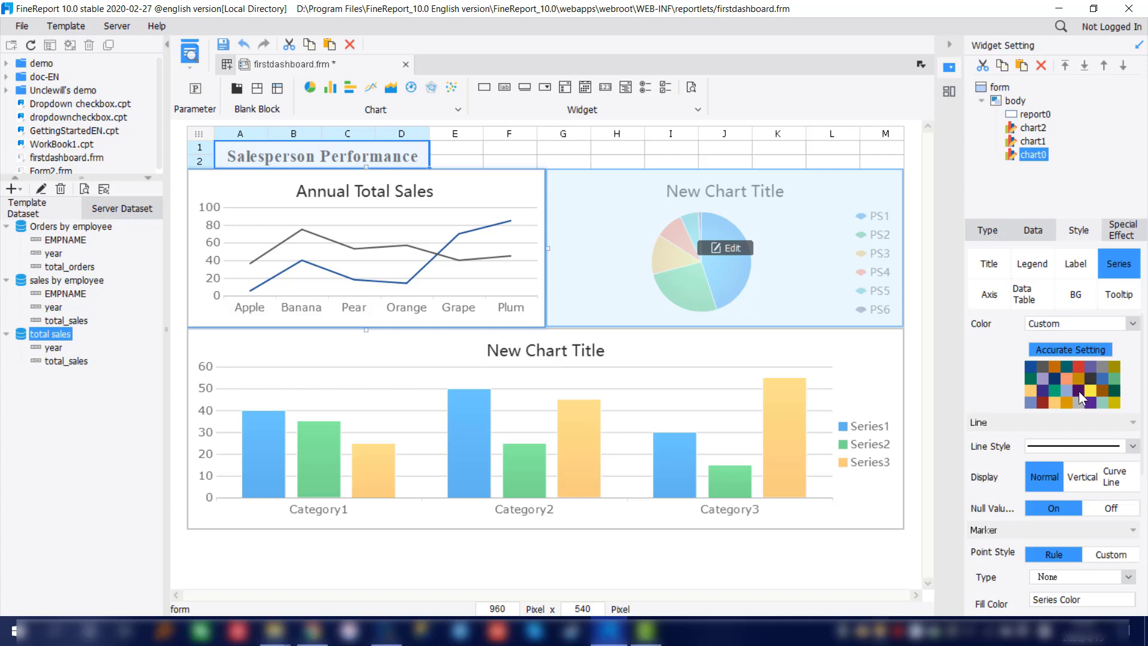
scroll(1077, 391, down, 1)
scroll(1071, 379, down, 1)
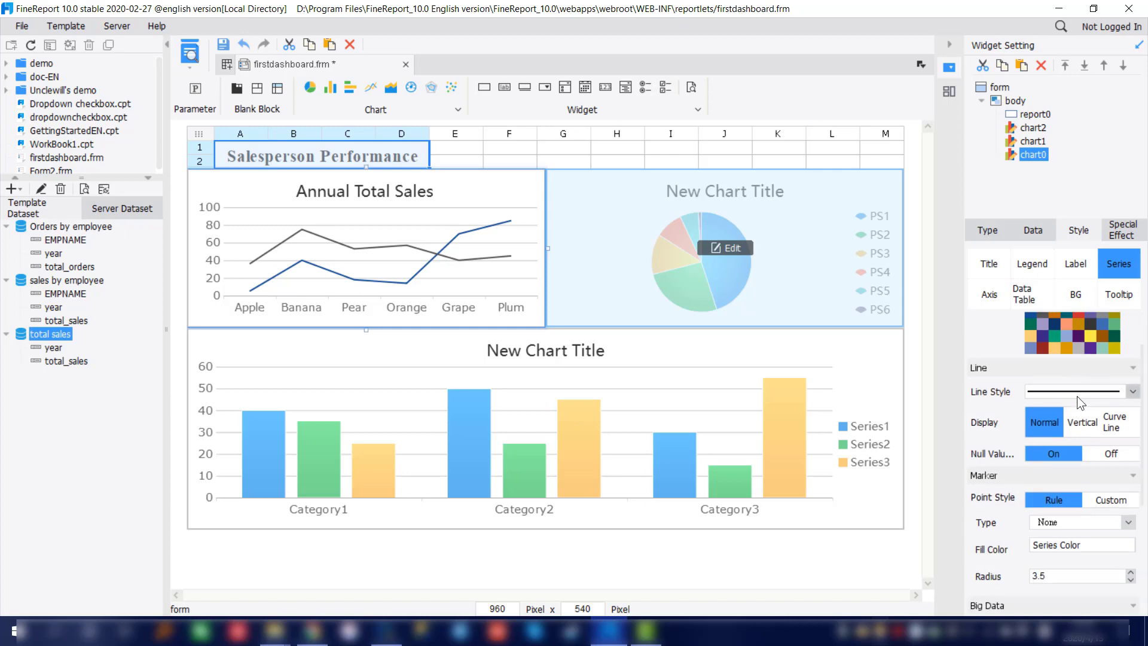
scroll(1126, 409, down, 1)
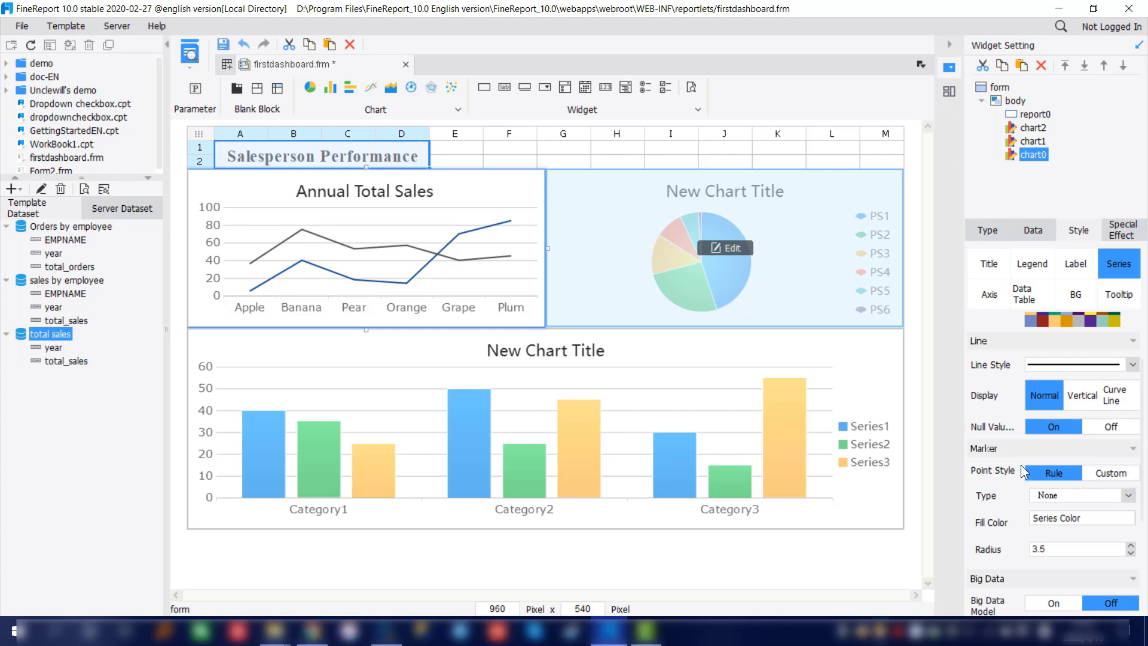
click(1074, 507)
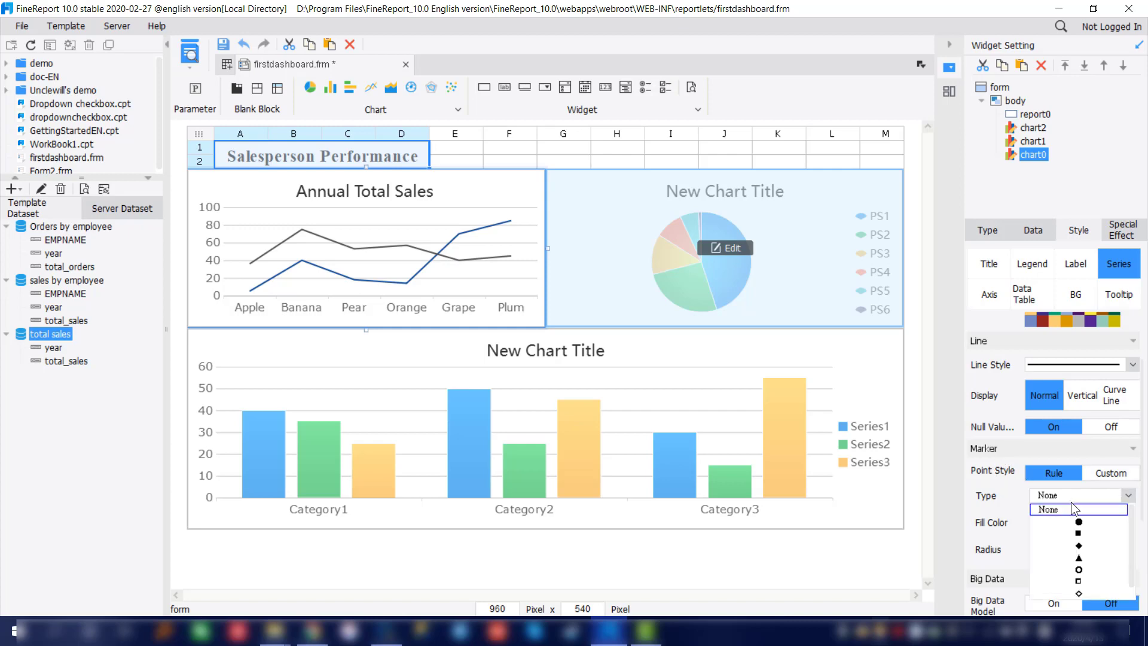
click(1085, 519)
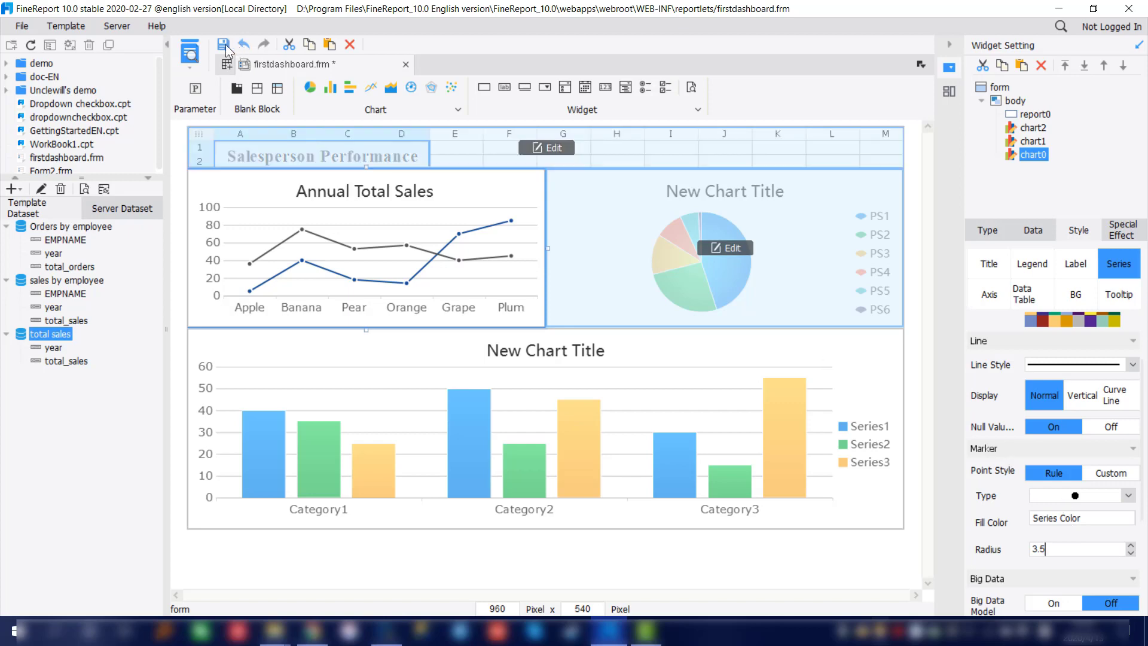
- Preview the dashboard in the browser, inspect the line chart's data points for 2008 and 2009, and close the preview
click(195, 45)
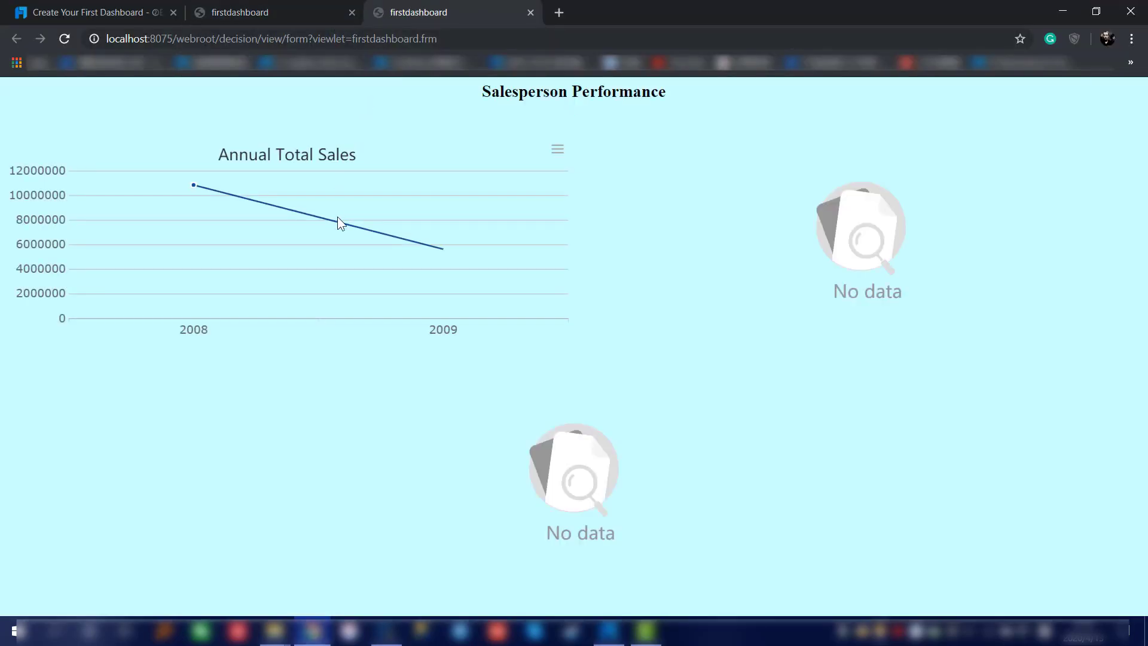
mouse_move(370, 237)
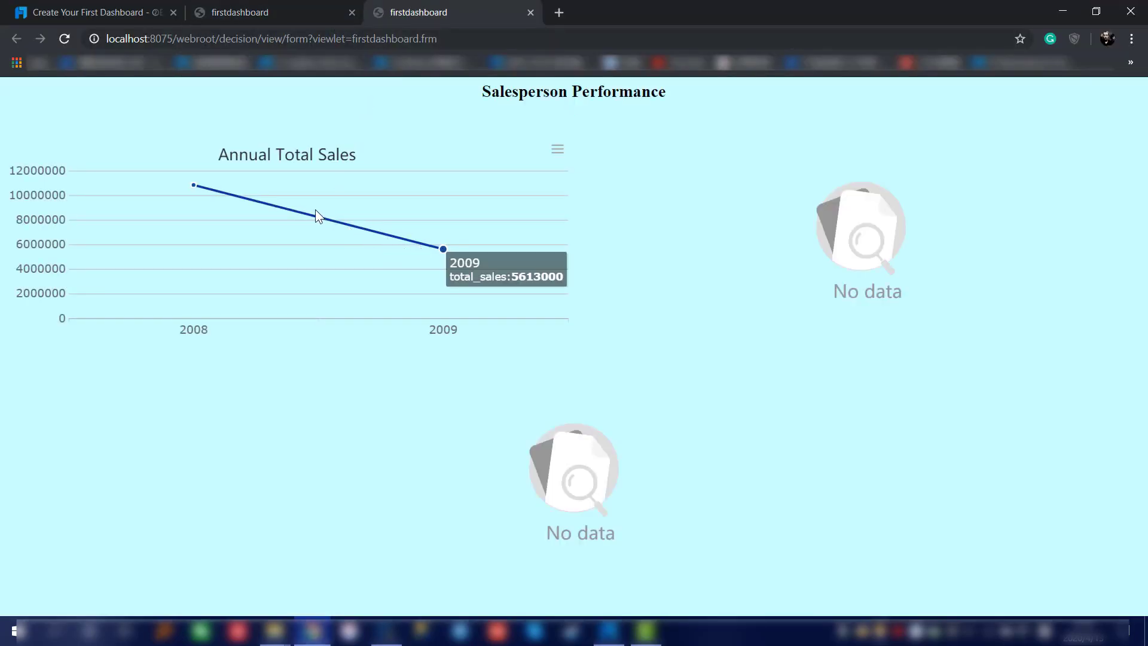
mouse_move(199, 189)
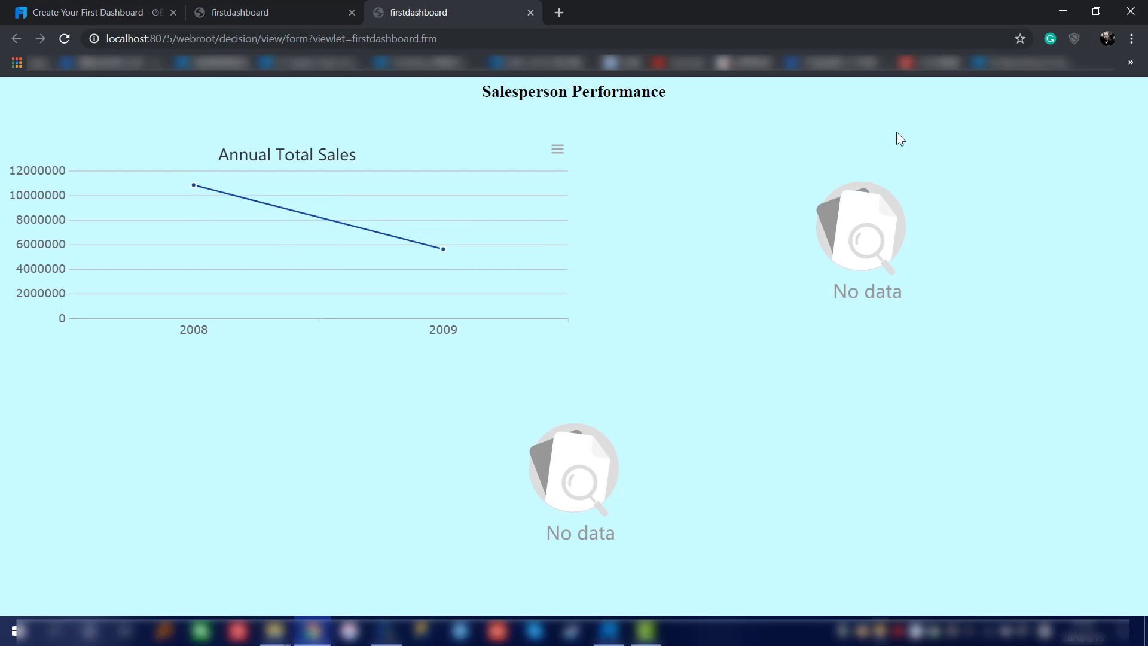
click(1127, 13)
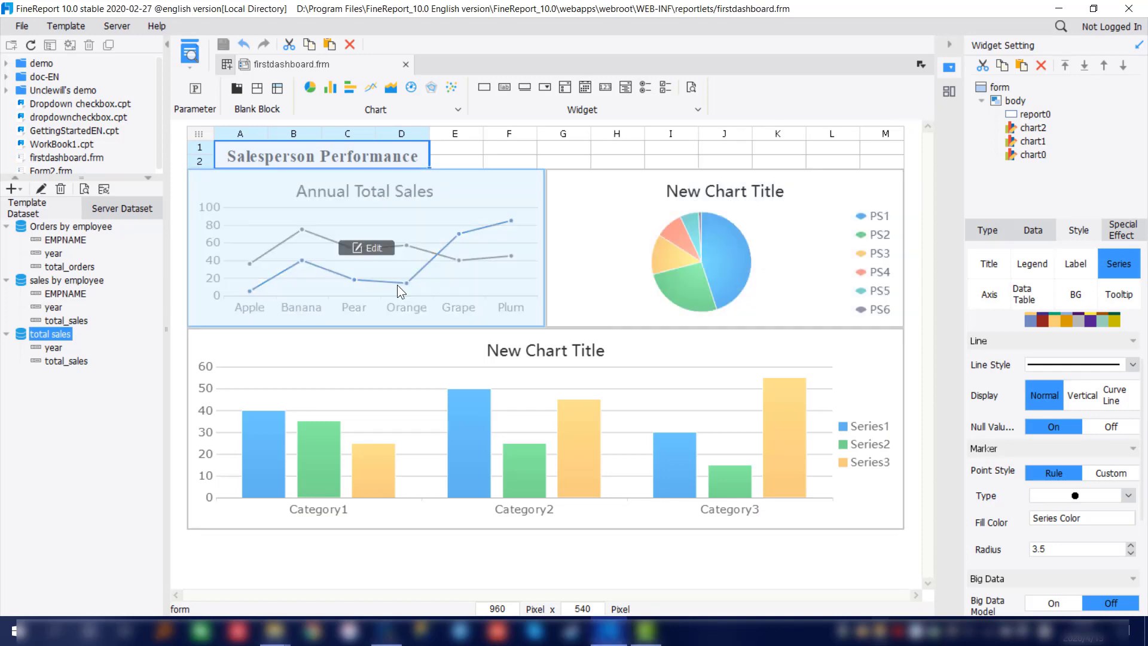
- Preview the data of the Orders by employee dataset, widening its columns to read the field names
click(79, 229)
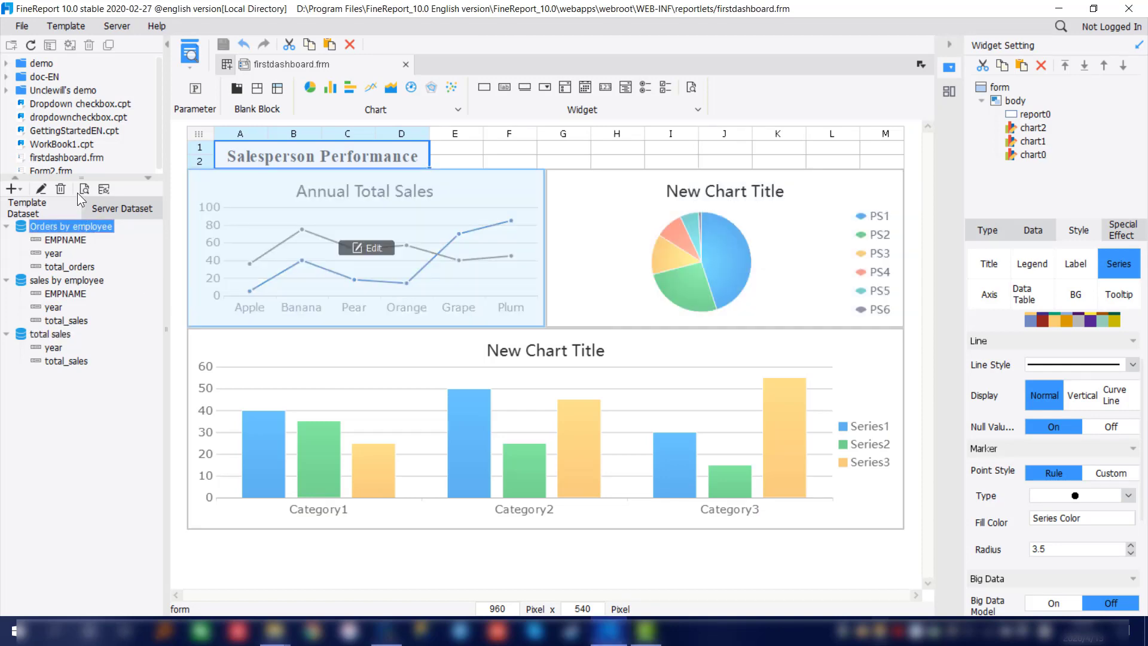
click(84, 190)
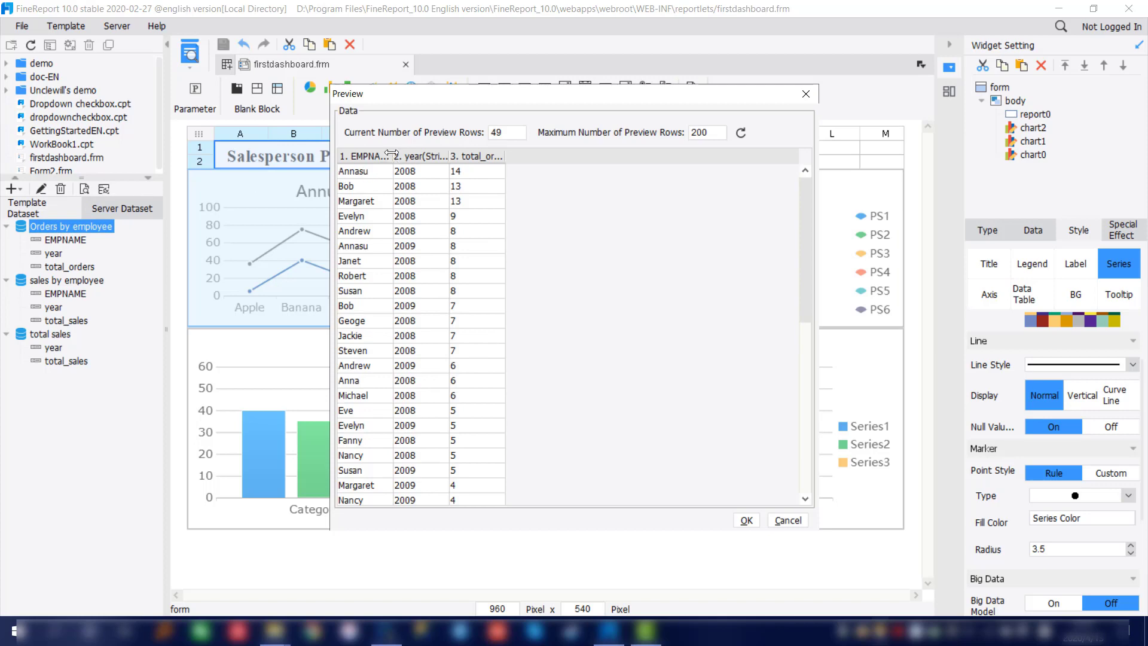
drag(392, 155, 519, 154)
scroll(450, 283, down, 8)
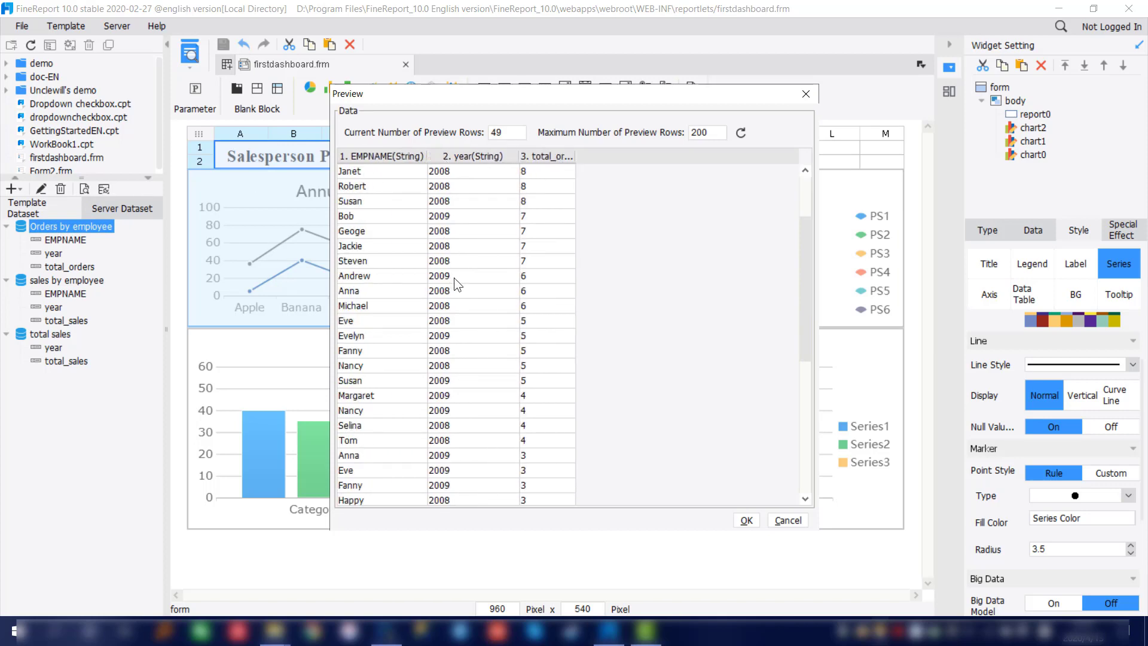
scroll(451, 293, up, 7)
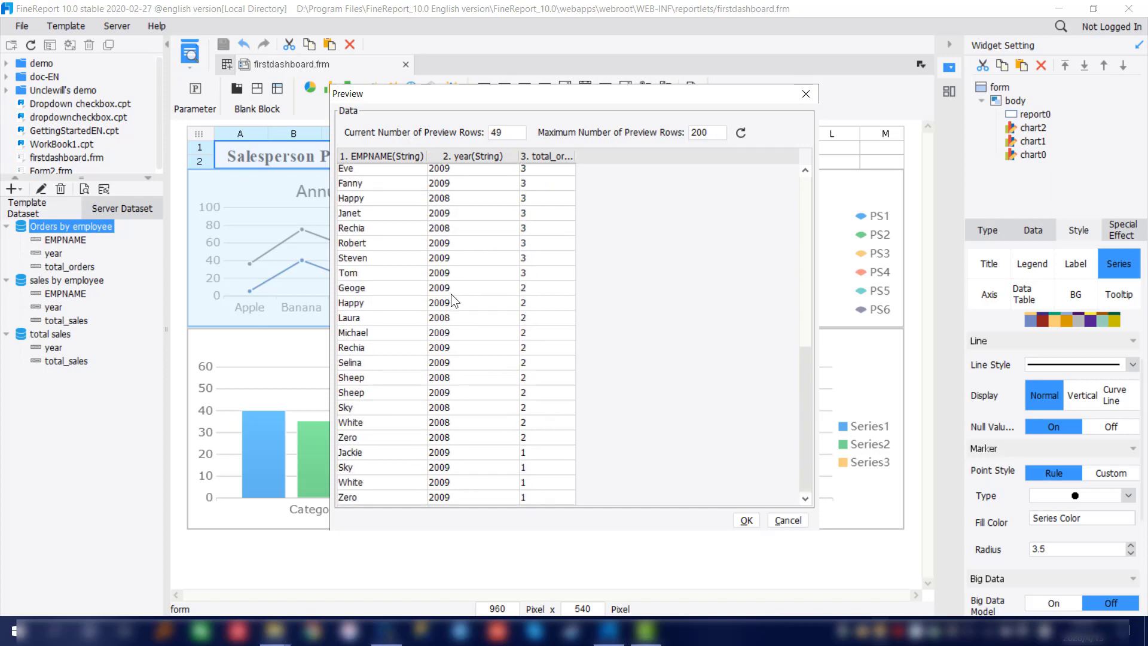
scroll(458, 273, up, 1)
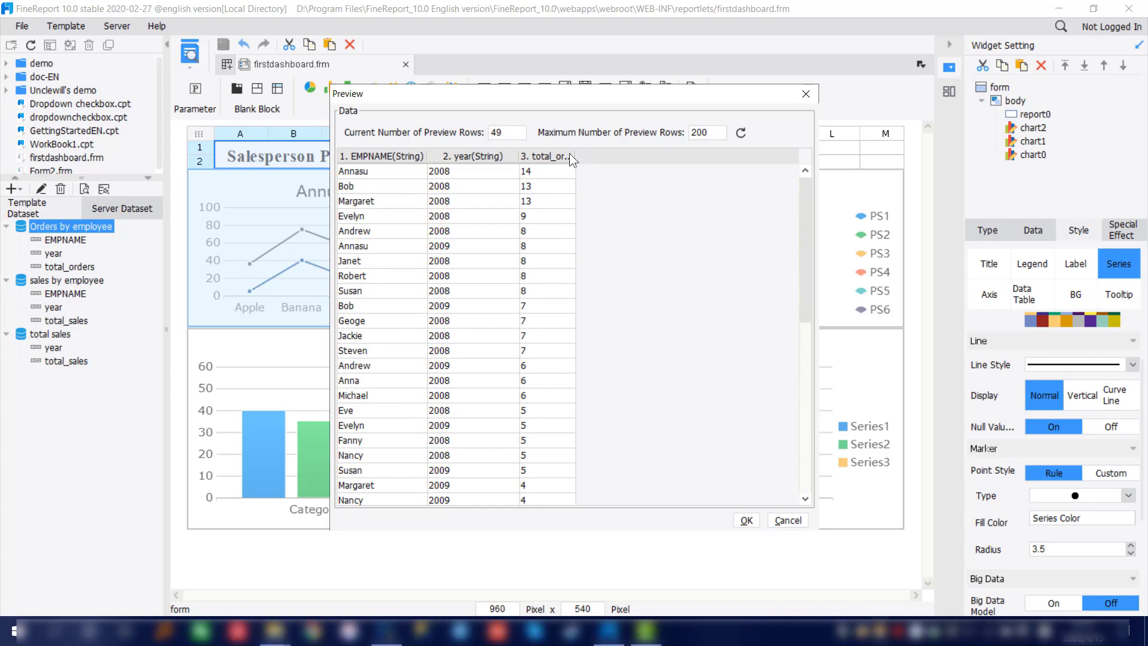
drag(575, 155, 612, 155)
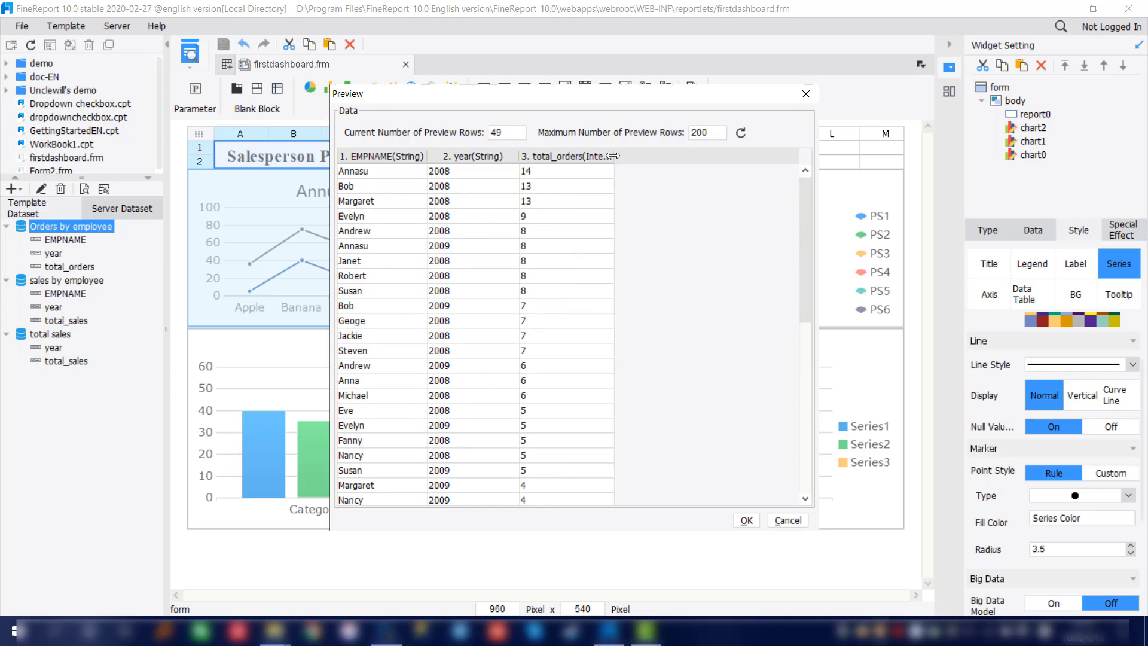
click(752, 521)
- Bind the pie chart to the Orders by employee dataset with year as its category
mouse_move(734, 256)
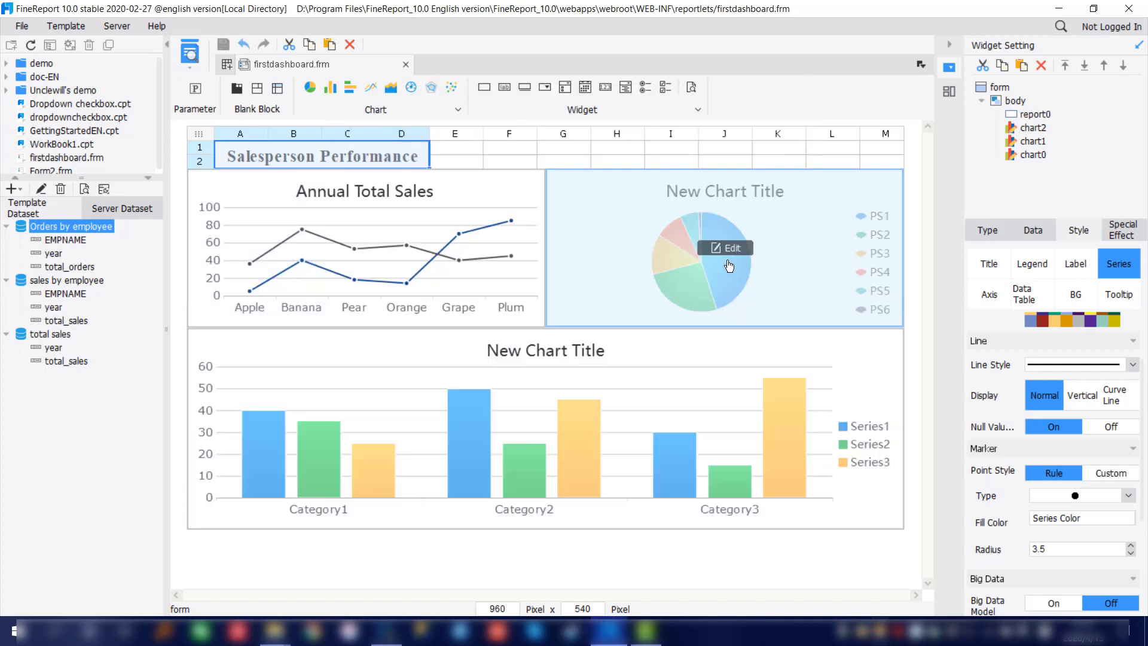
click(733, 250)
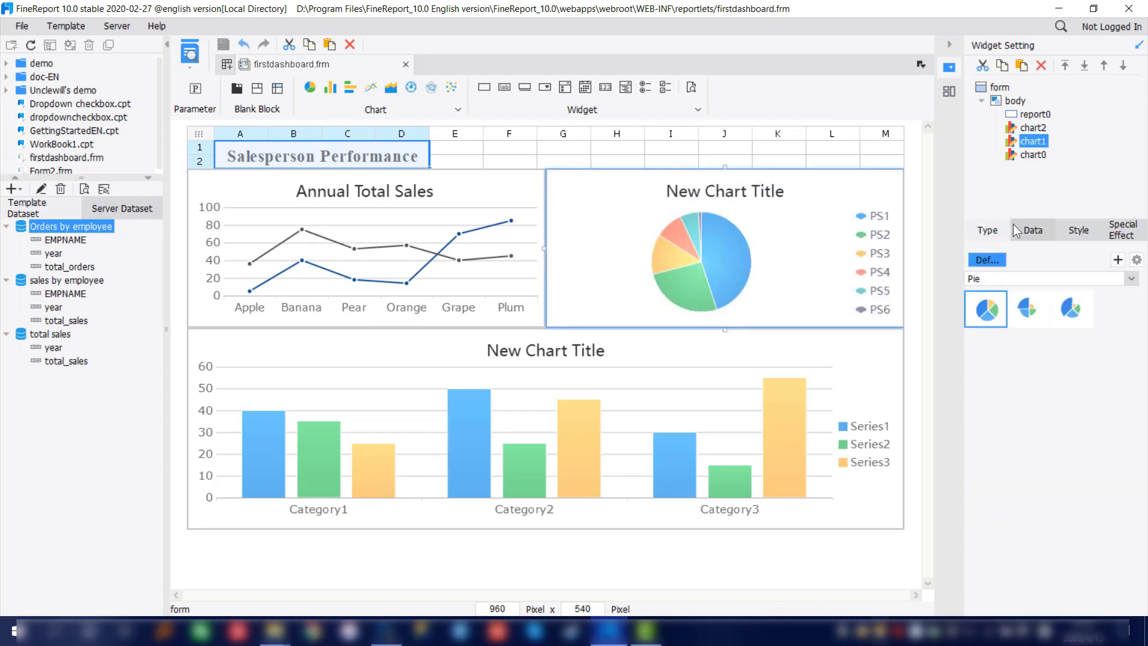
click(1018, 230)
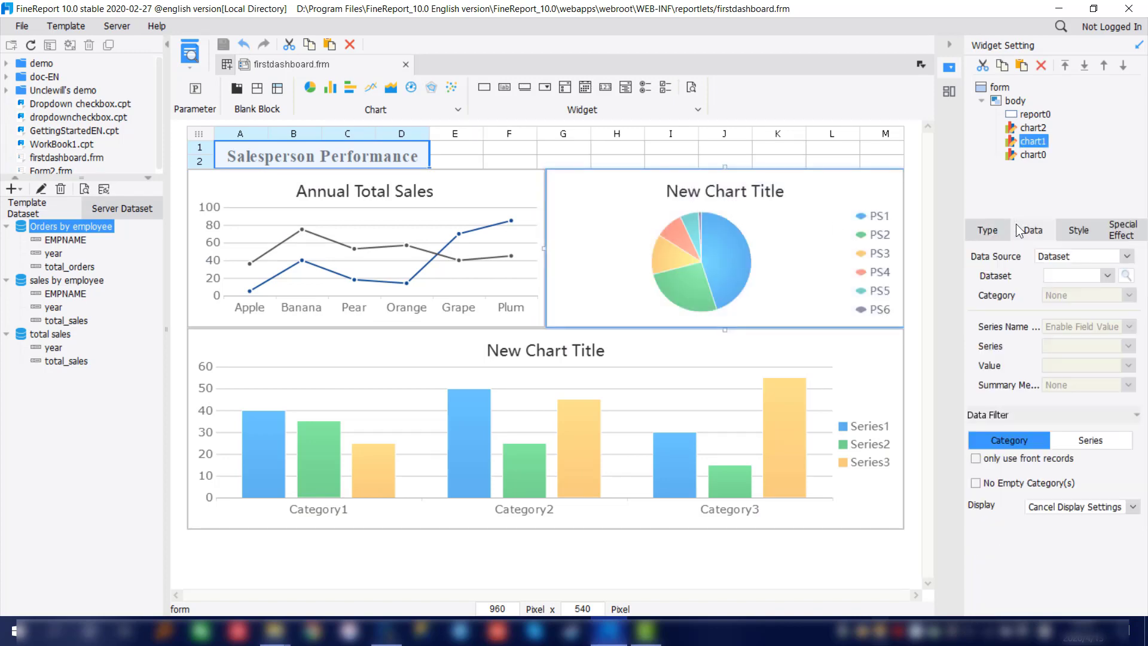
click(1070, 275)
click(1073, 291)
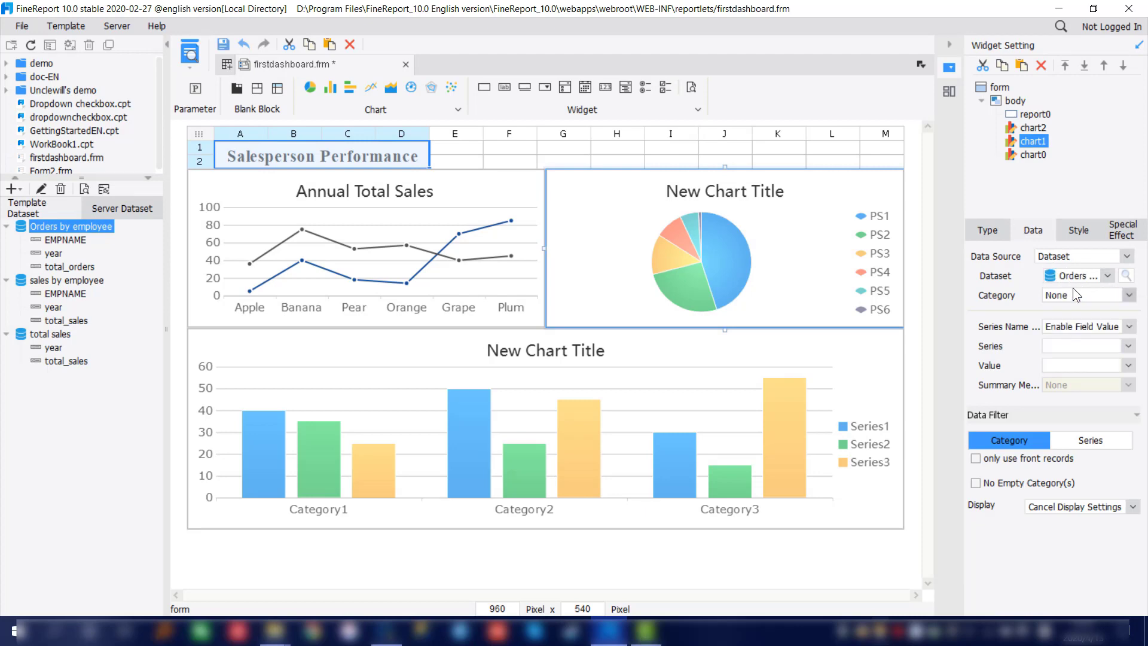
click(1068, 295)
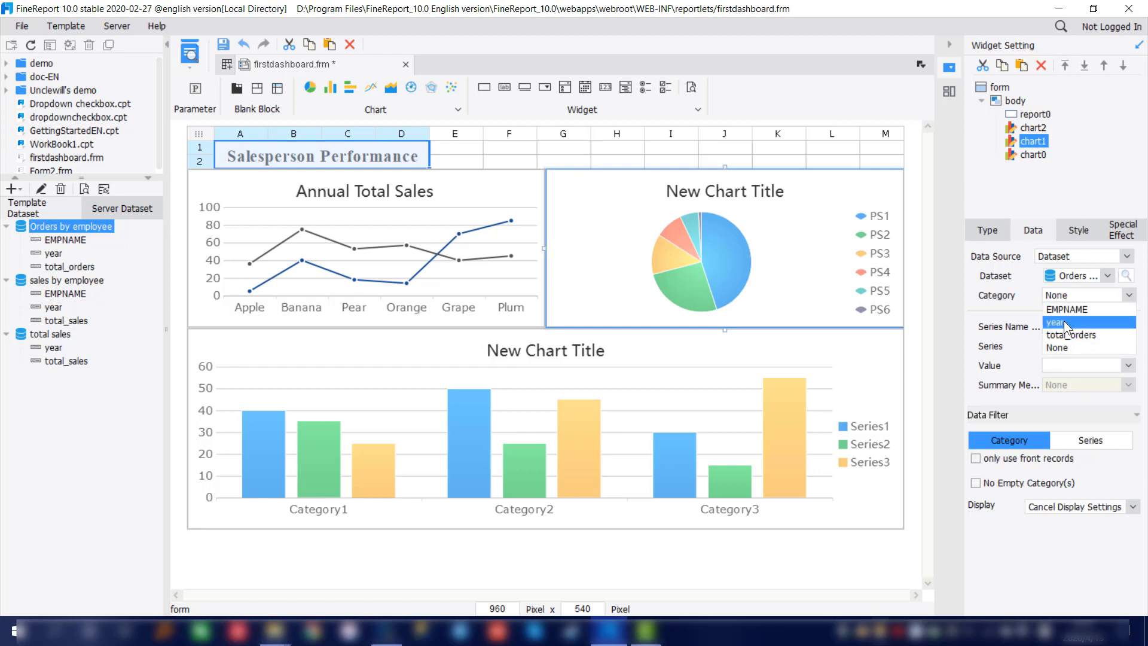
click(1063, 321)
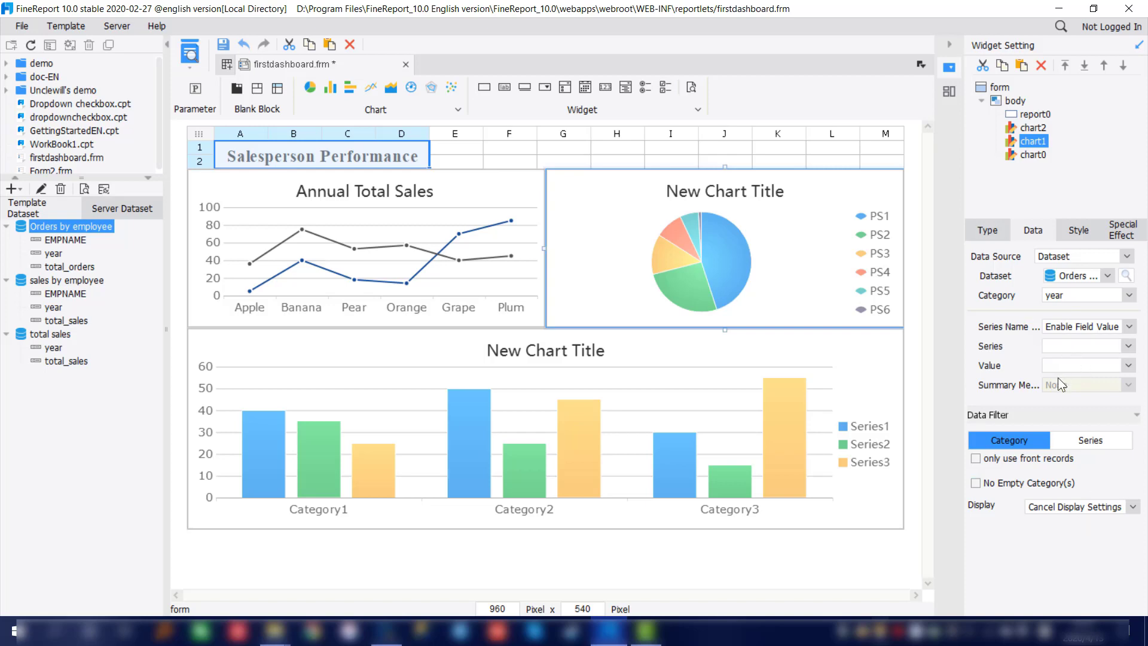
- Set the pie chart's series name to Enable Field Value, with EMPNAME as the series and total_orders as the value
click(1063, 328)
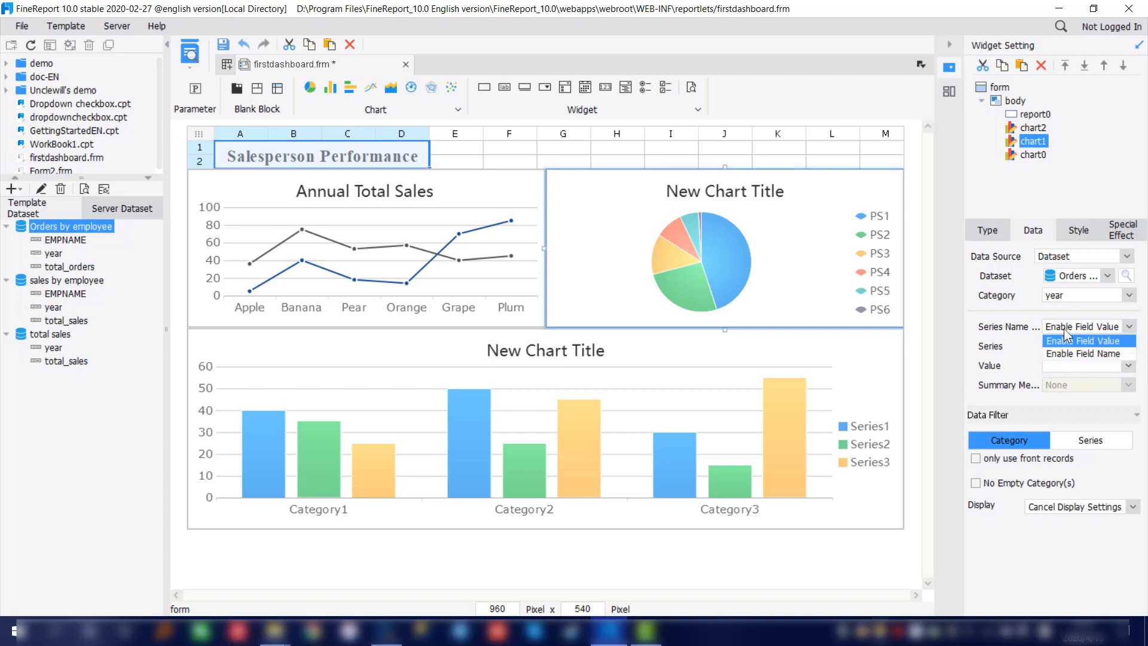
click(1083, 342)
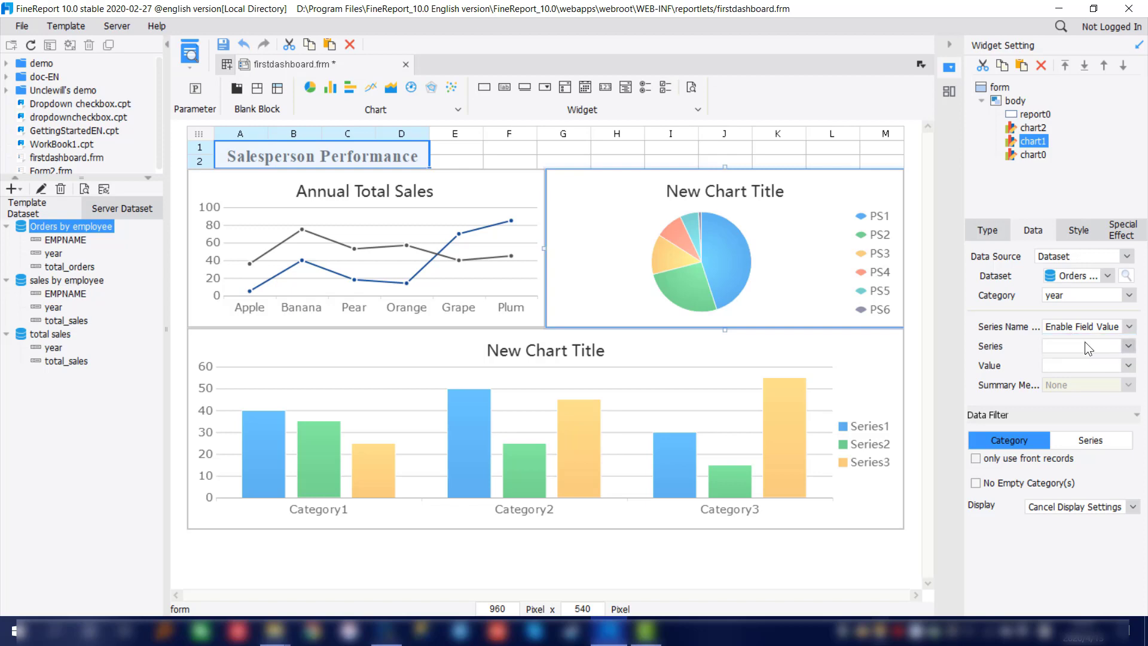
click(1084, 346)
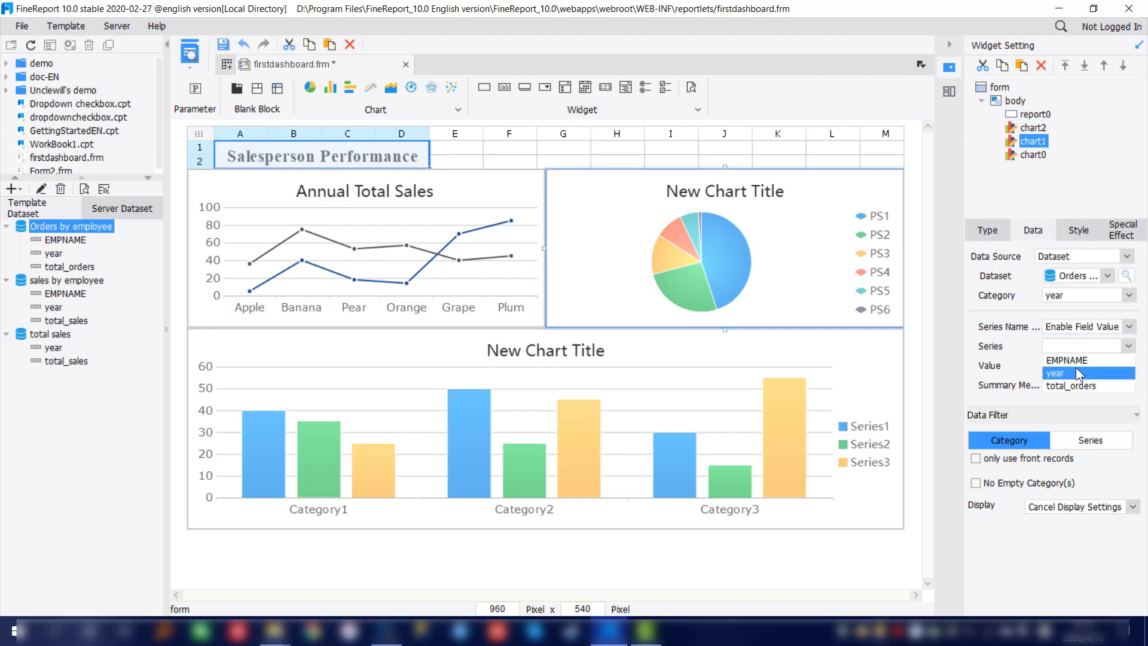
click(1078, 361)
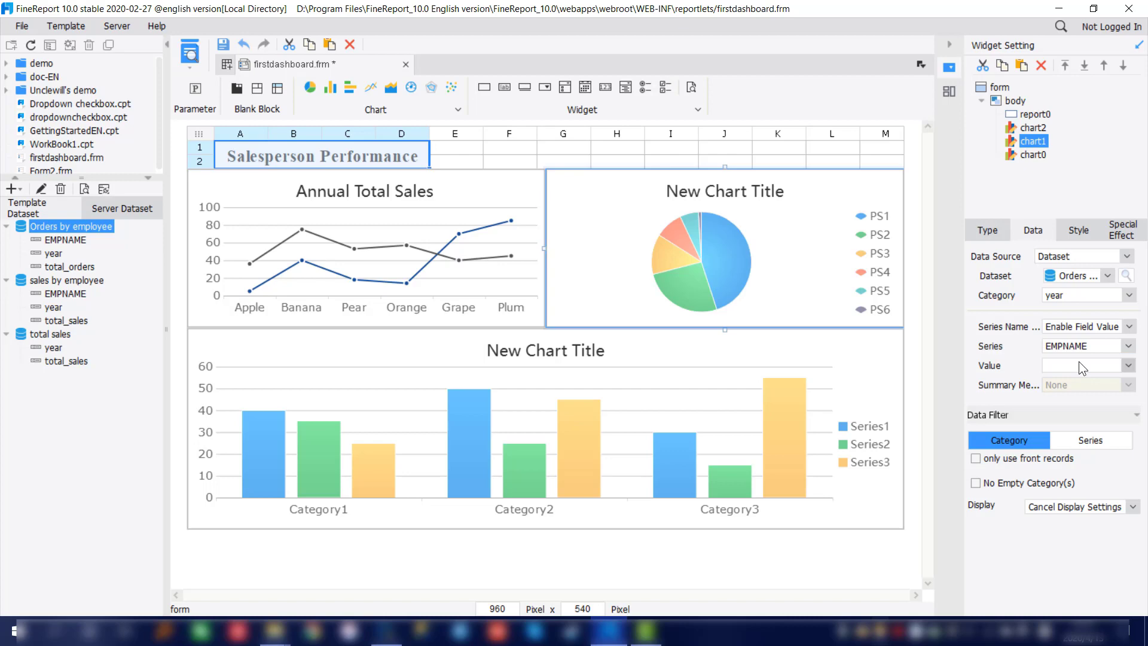
click(1078, 364)
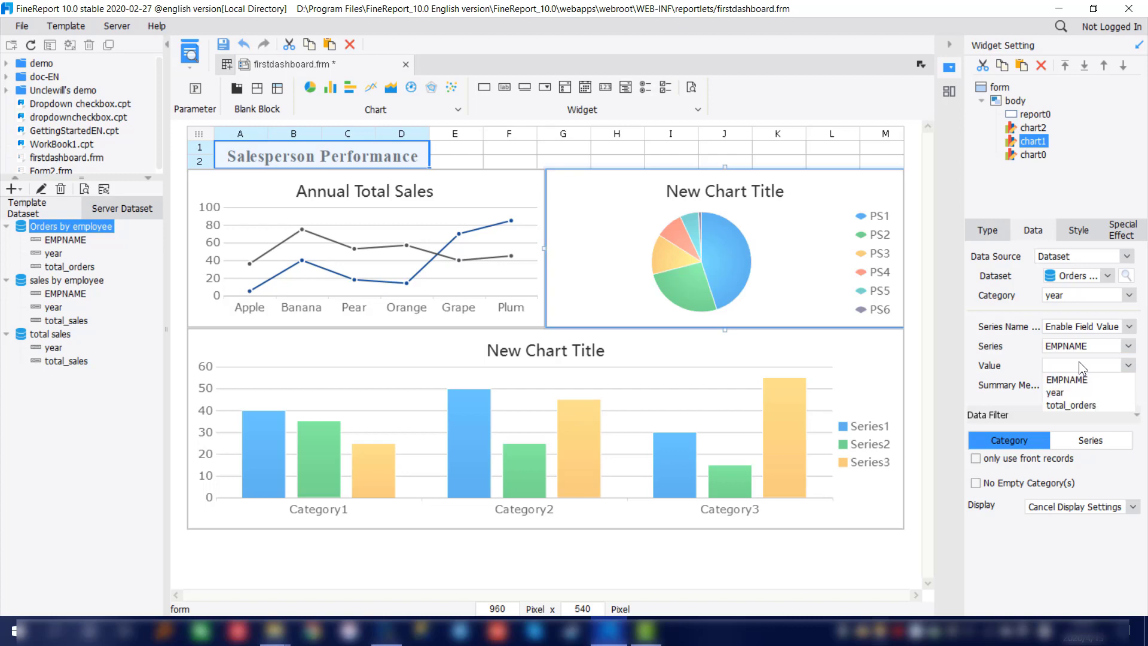
click(1079, 401)
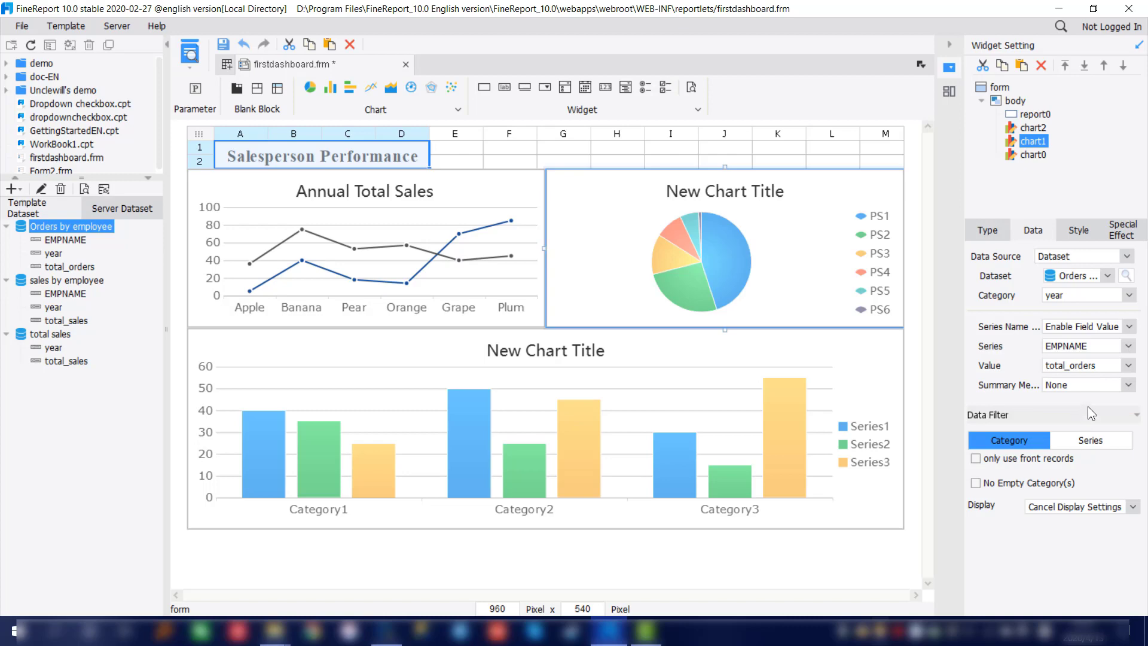
- Filter the pie chart's series to only use the front 5 records
click(1083, 433)
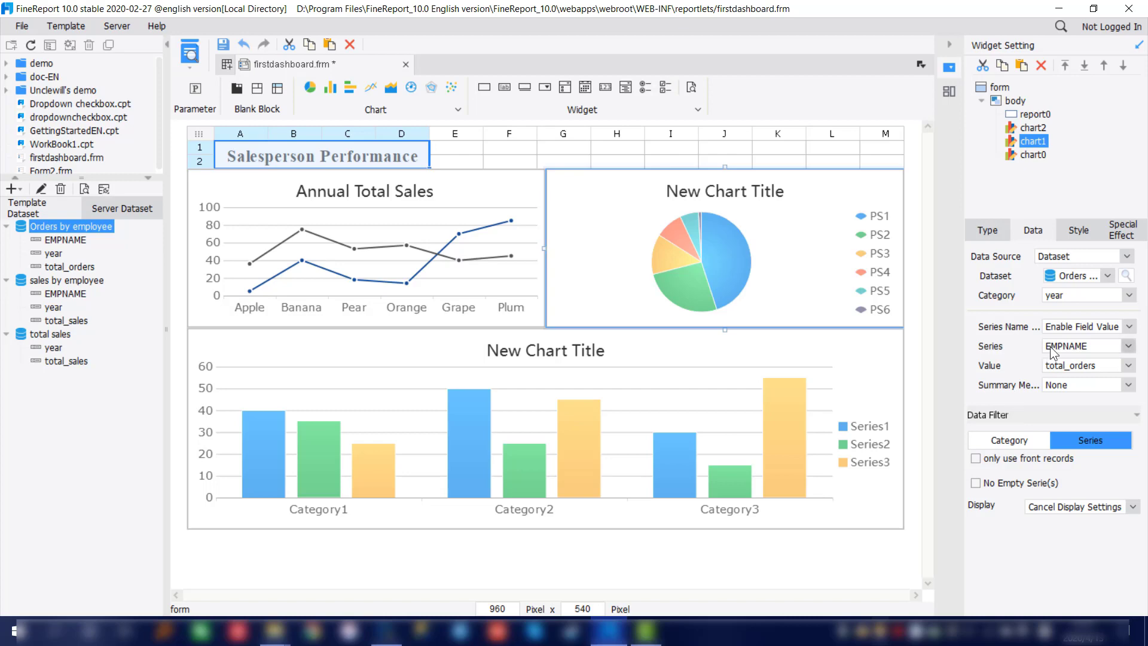
click(1001, 459)
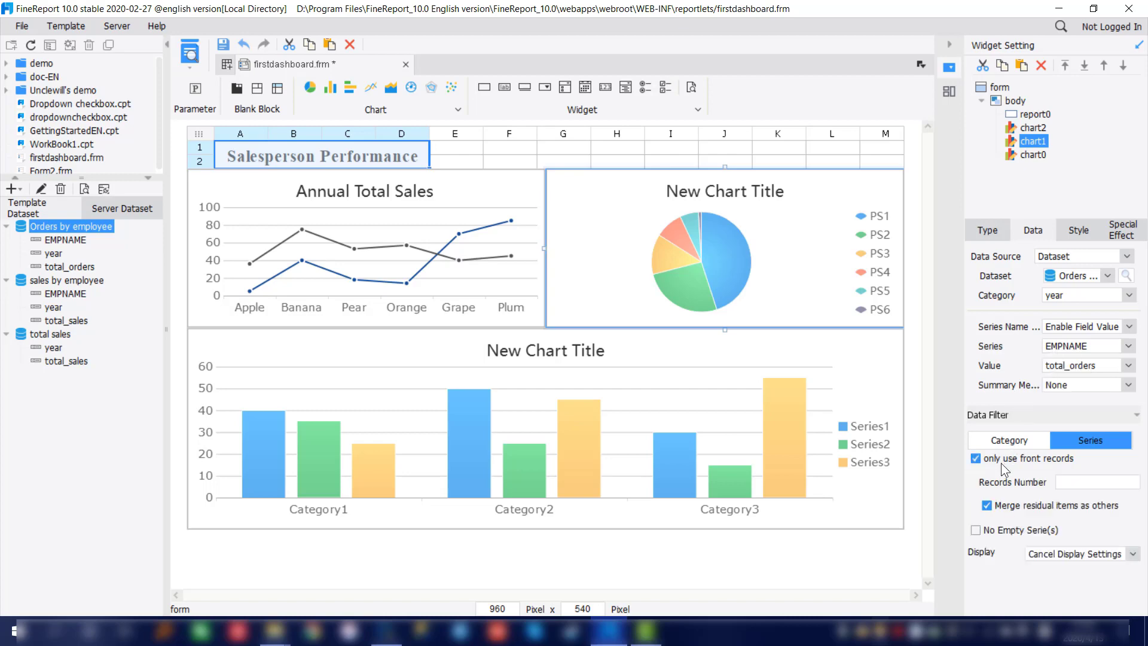
click(1076, 482)
text(5)
- Change the pie chart's title text to "Ranking By Orders"
click(1079, 239)
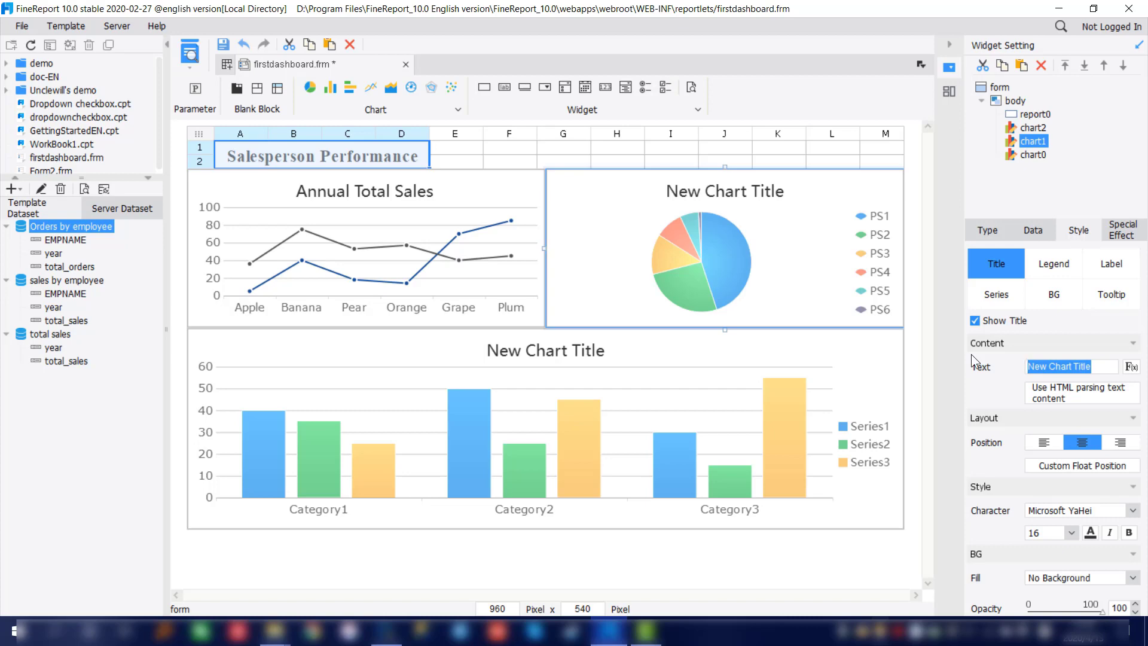
key(BackSpace)
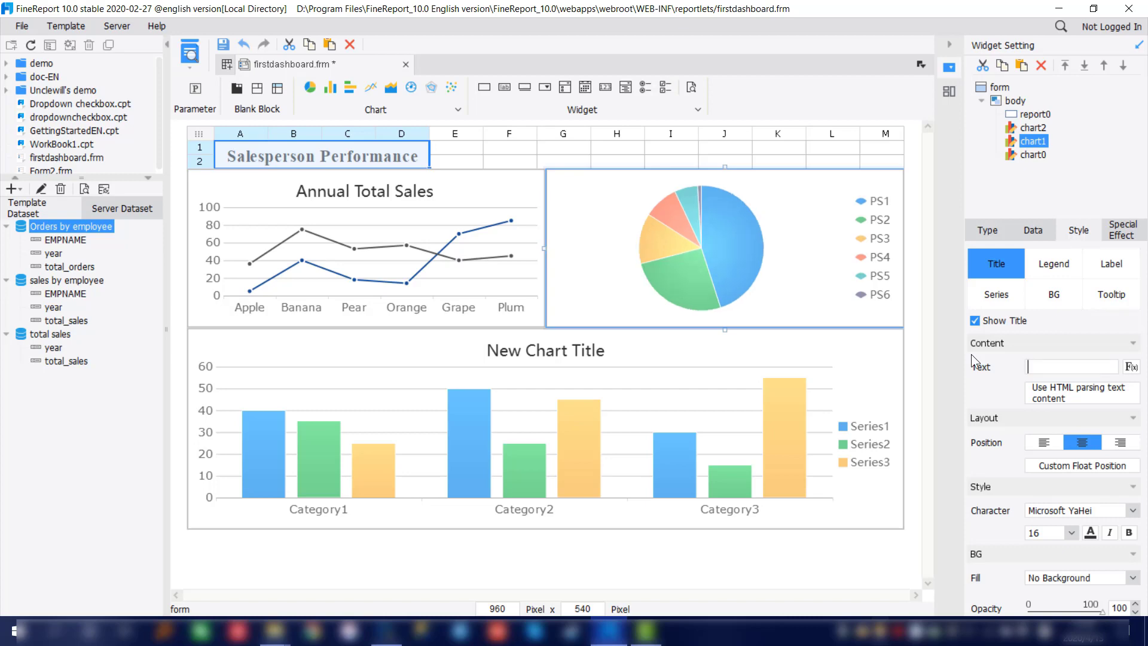
text(Ra)
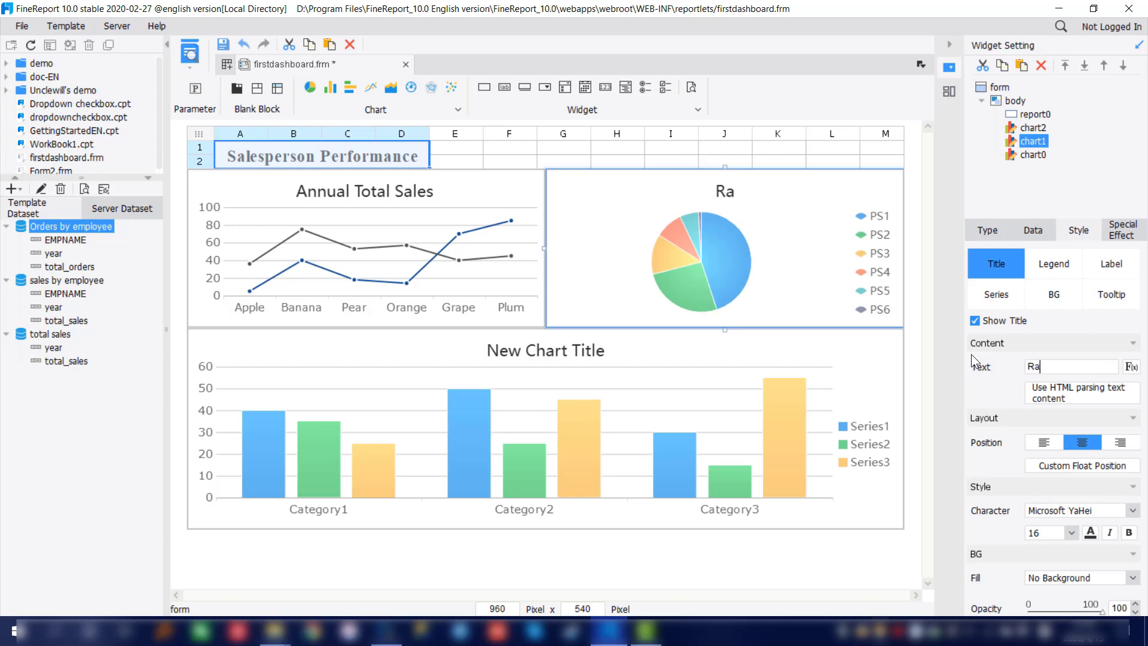
text(nking By o)
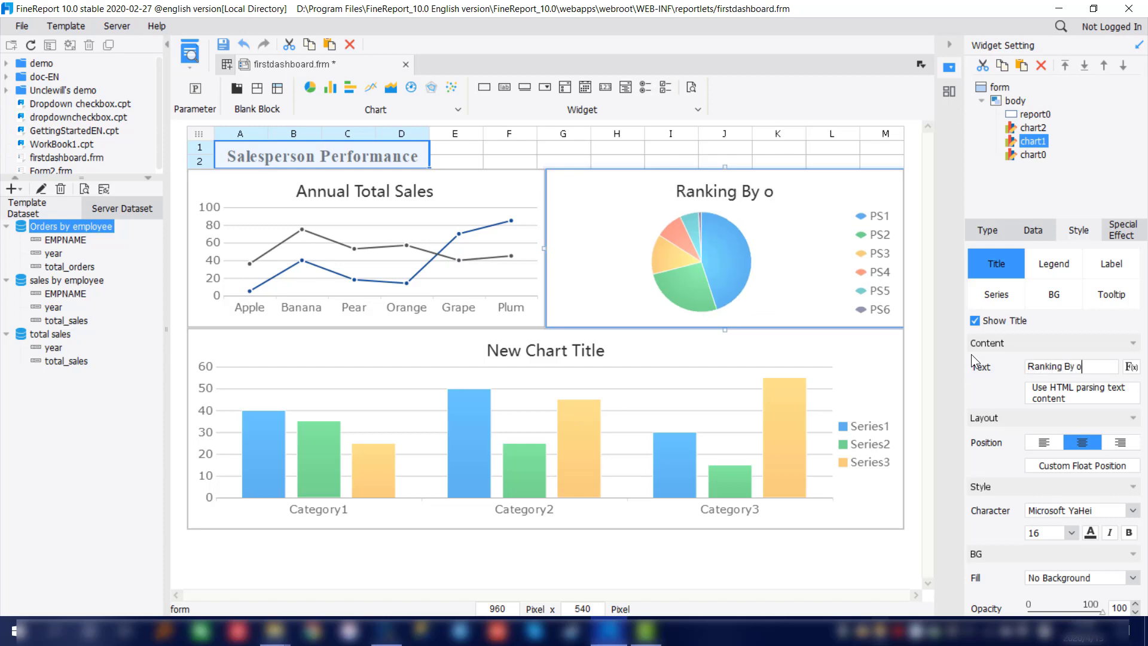
key(BackSpace)
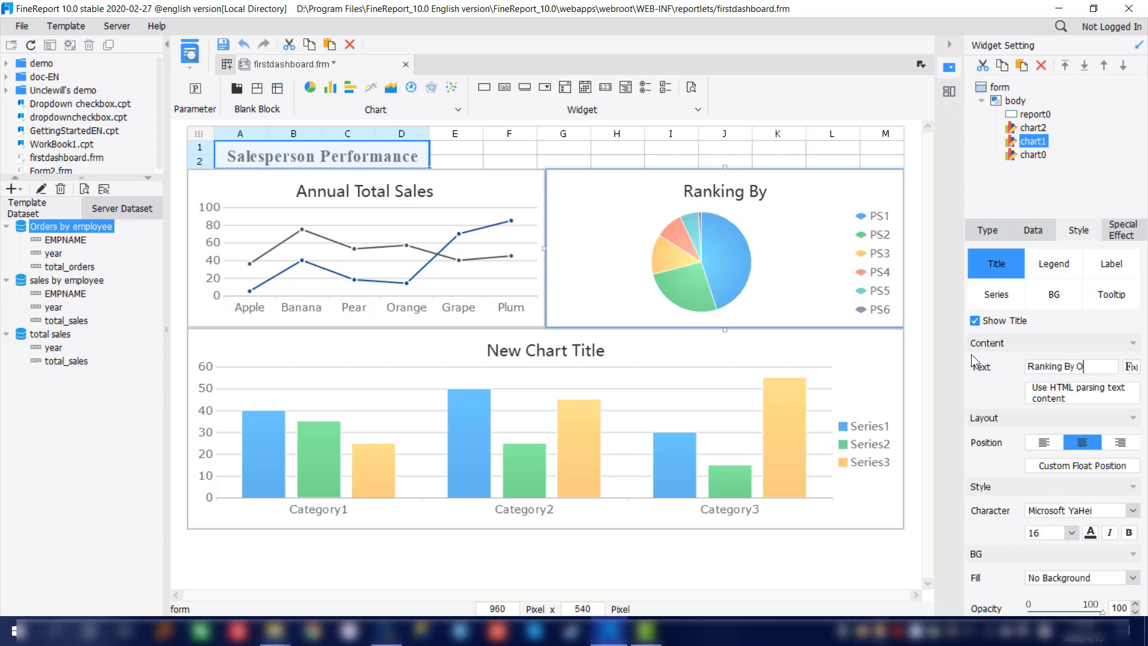
text(Ot)
key(BackSpace)
text(rders)
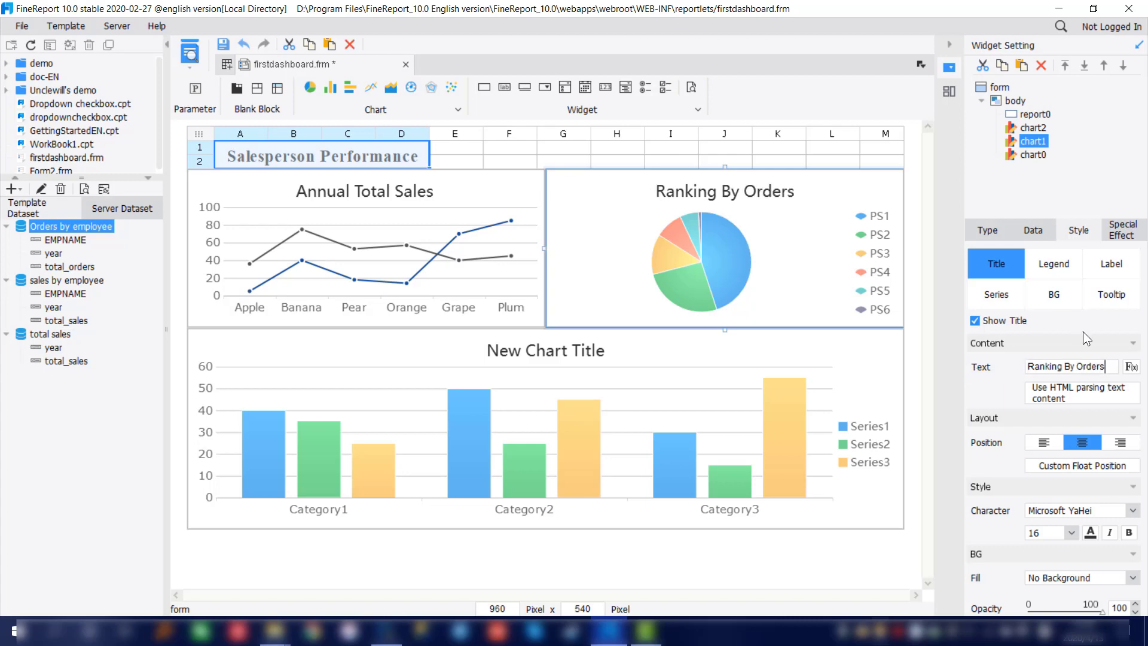
click(1096, 343)
click(1098, 343)
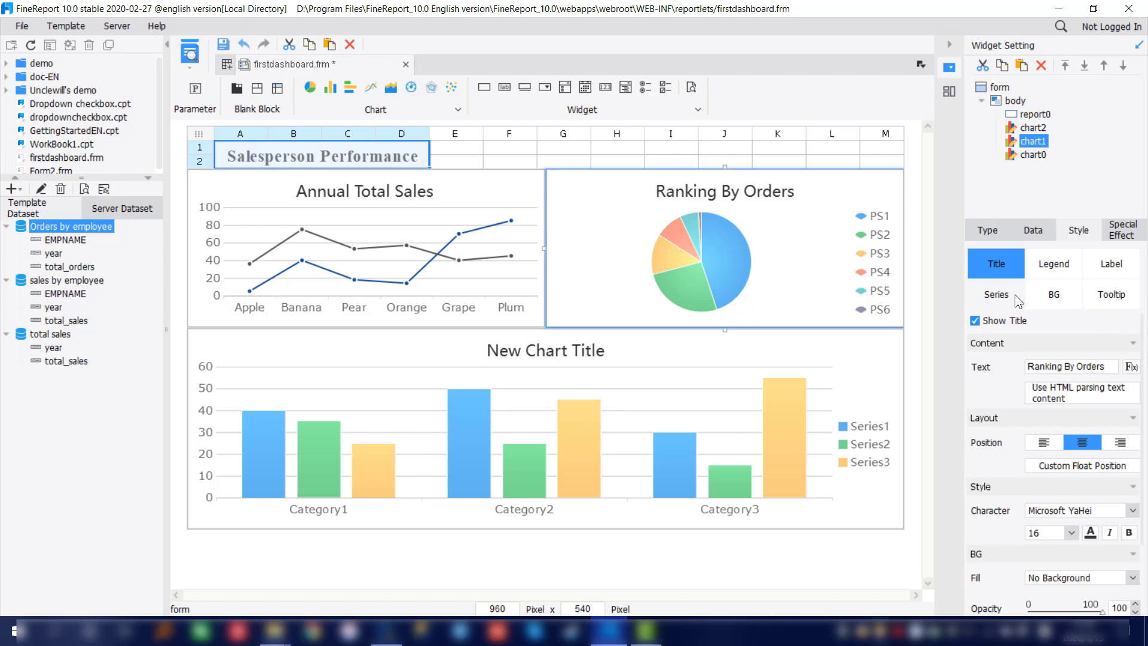
- Style the pie chart's series with the Custom color scheme, the Default color style and an inner radius of 70
click(1014, 294)
click(1090, 324)
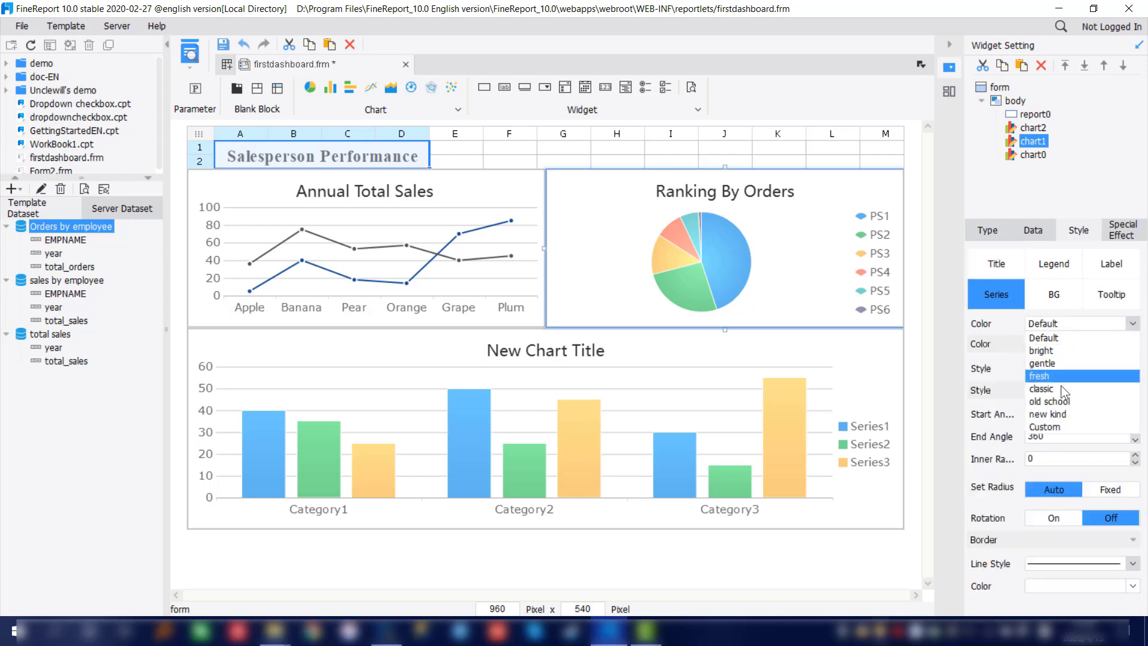
click(1057, 425)
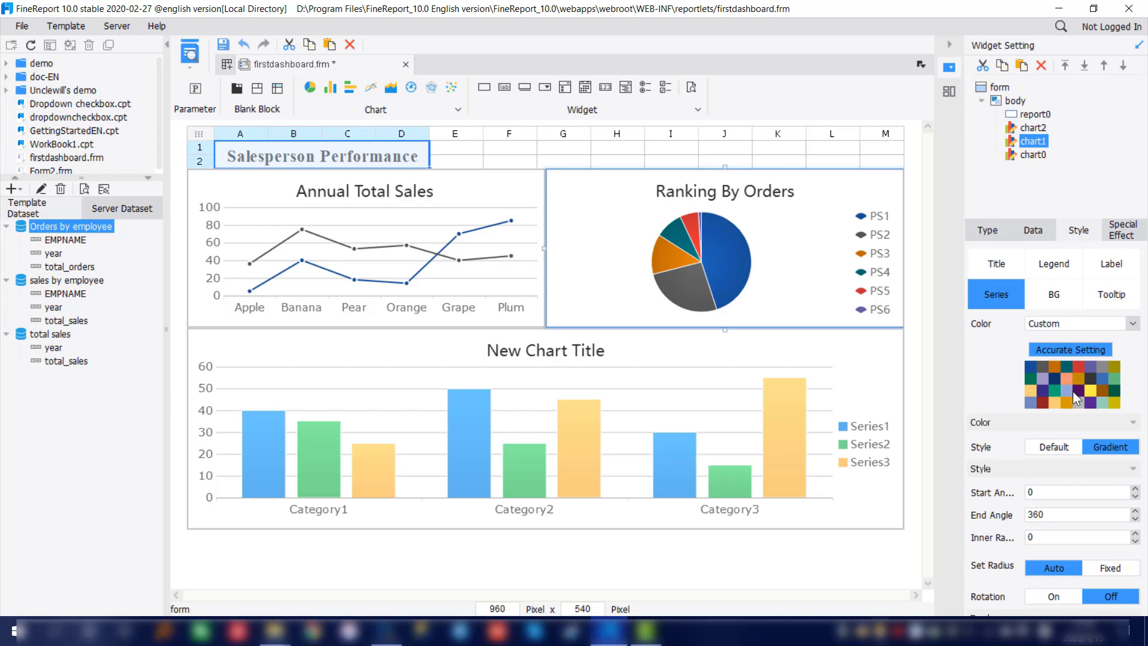
scroll(1085, 422, down, 3)
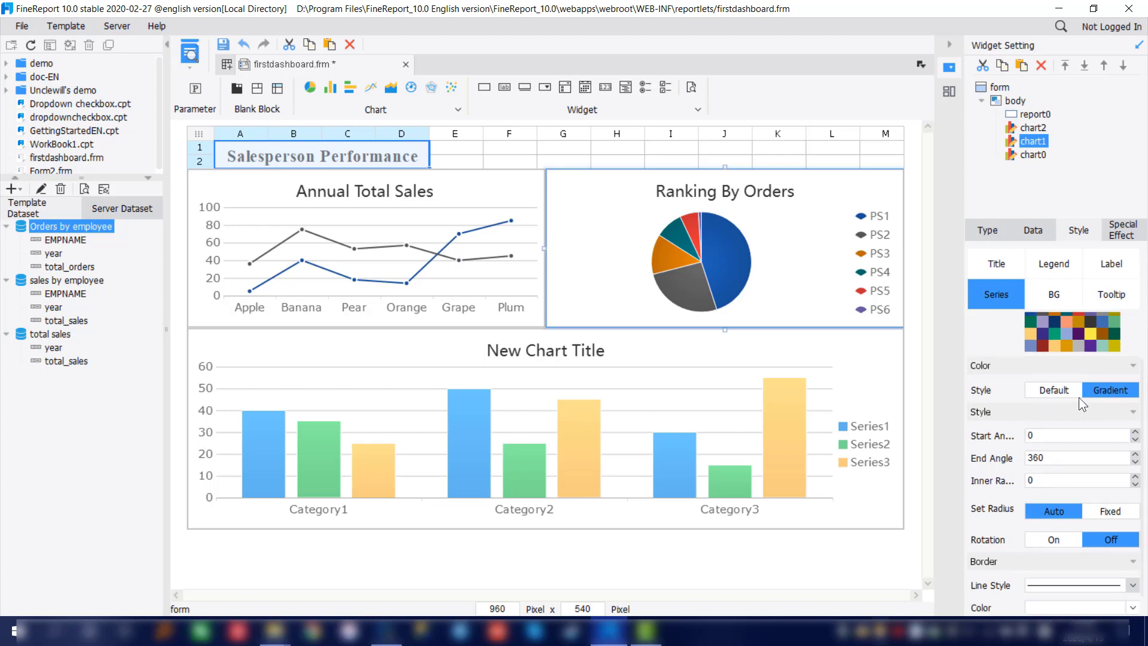
click(1048, 390)
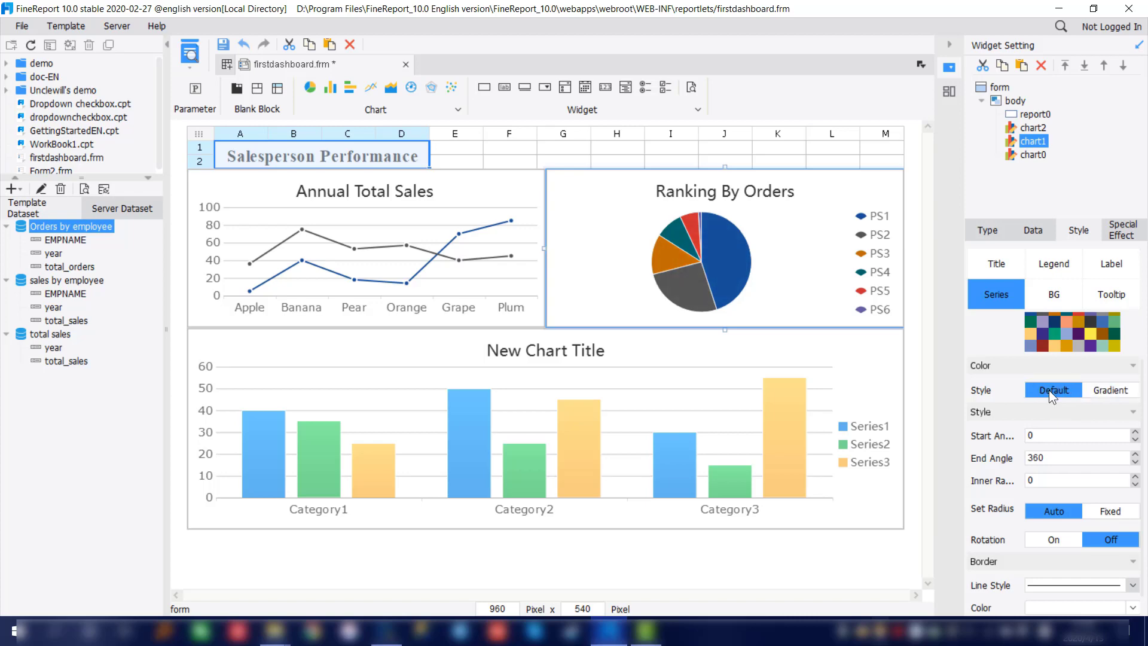
drag(1042, 481, 1012, 479)
text(70)
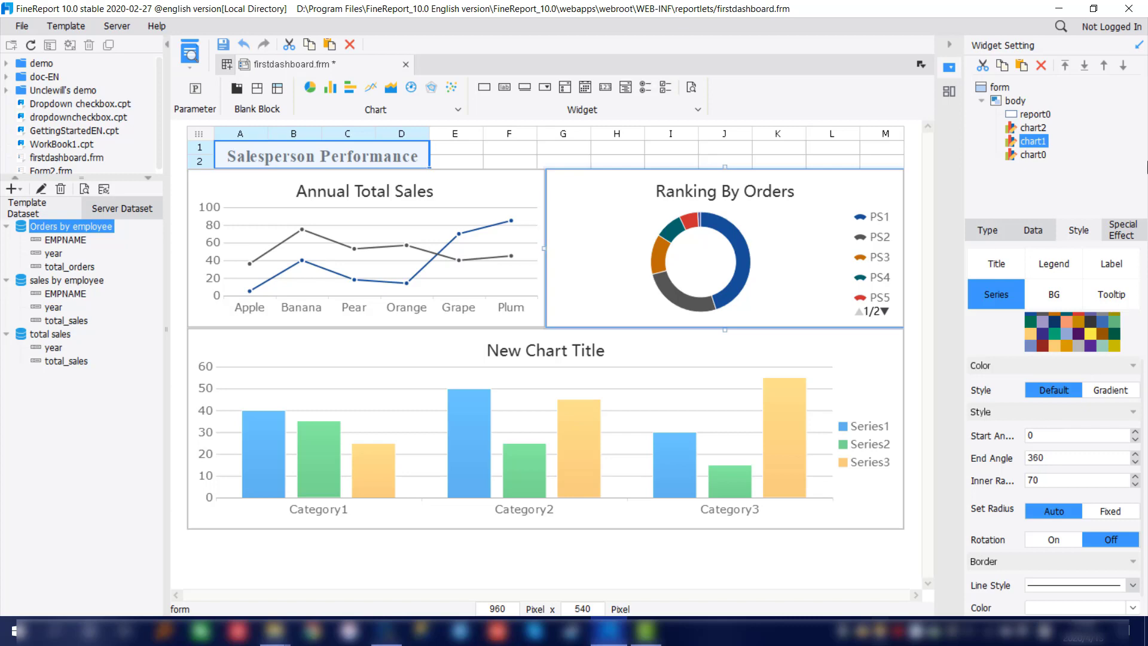
- Label the pie chart with percentages only, positioned Outside Pie, and place its legend below the chart
click(1114, 272)
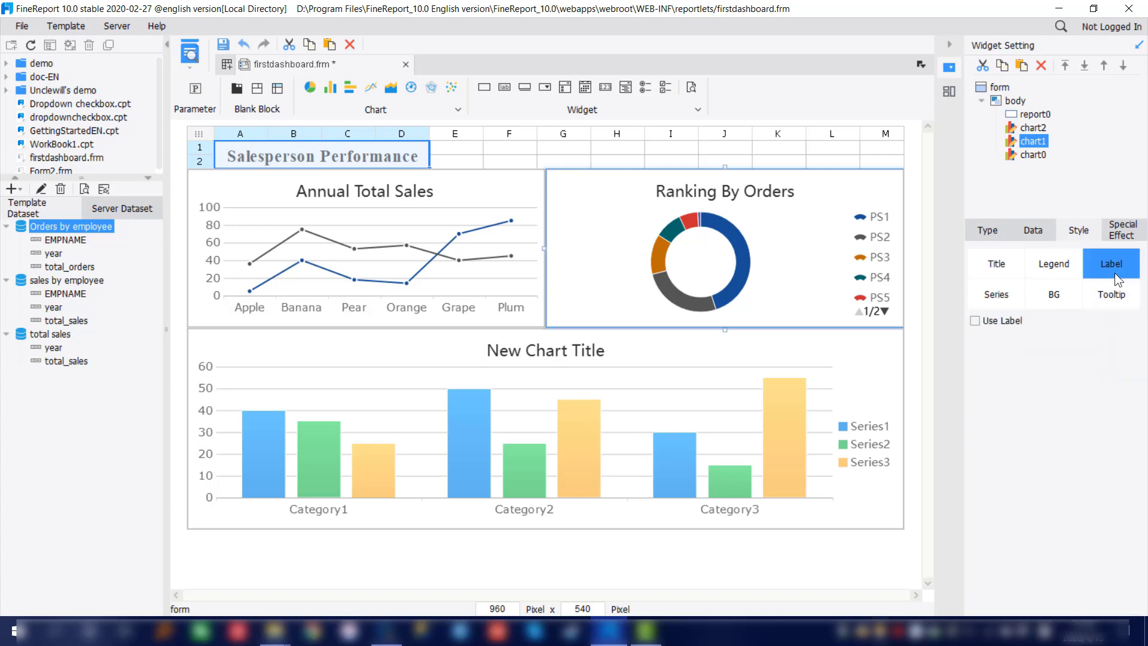
click(988, 319)
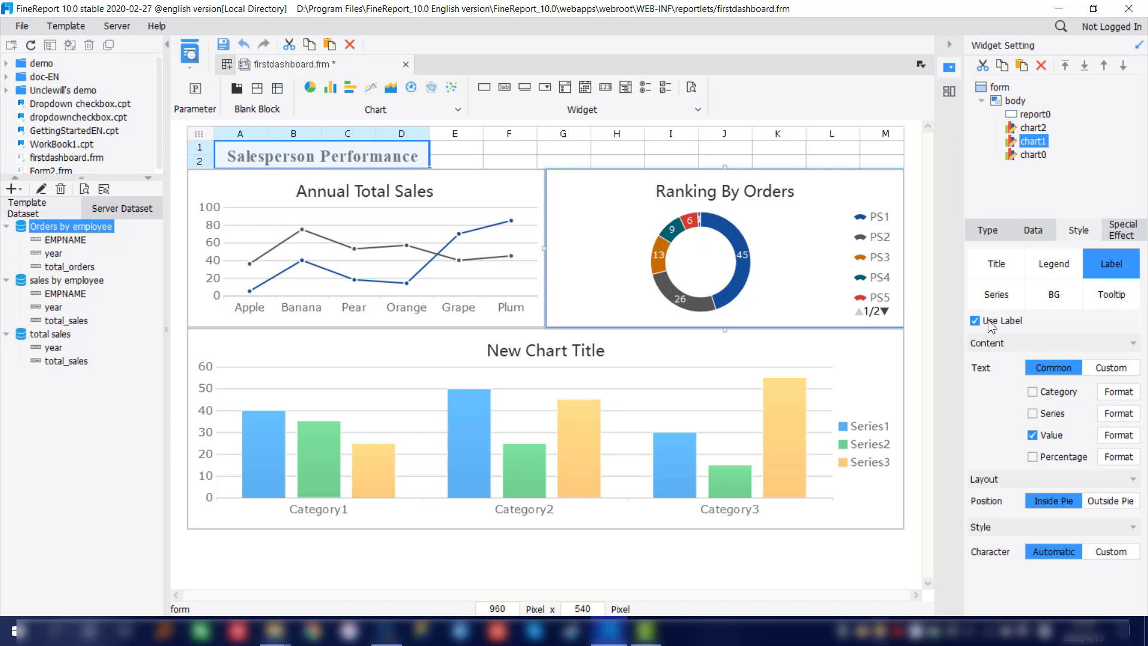
click(1042, 437)
click(1031, 458)
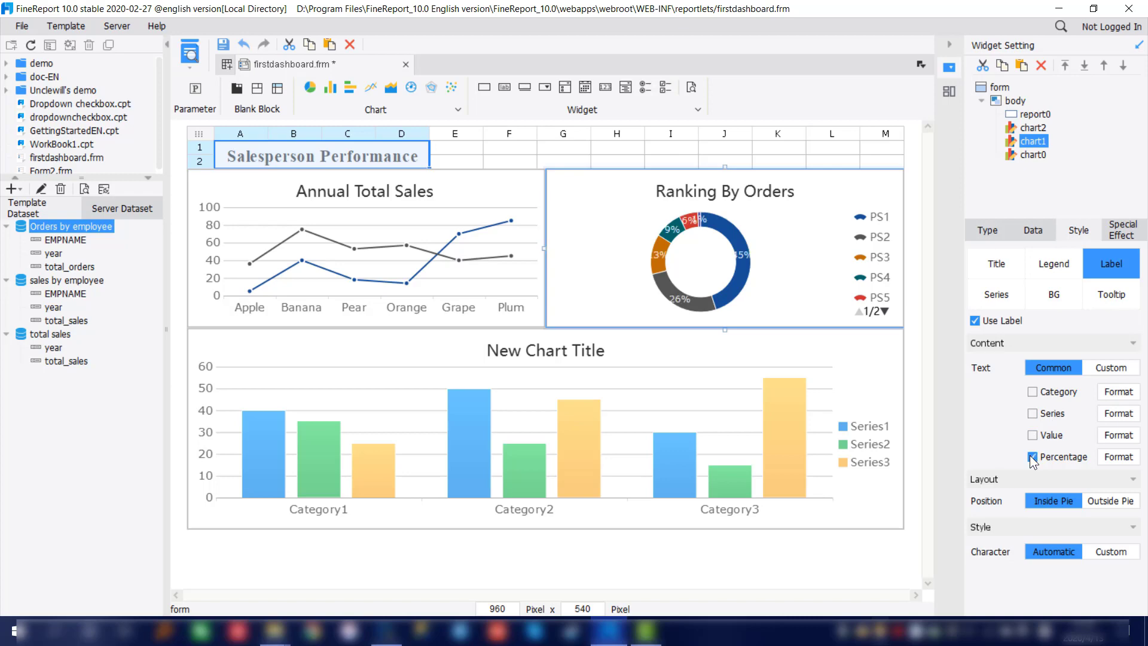
click(1094, 501)
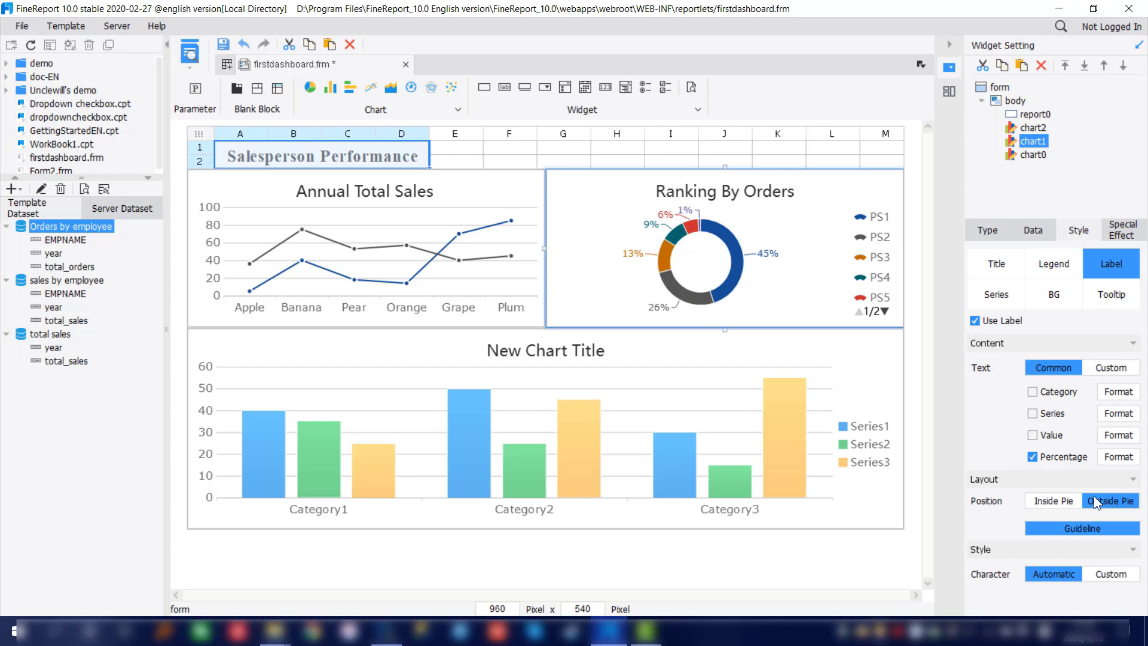
click(1049, 267)
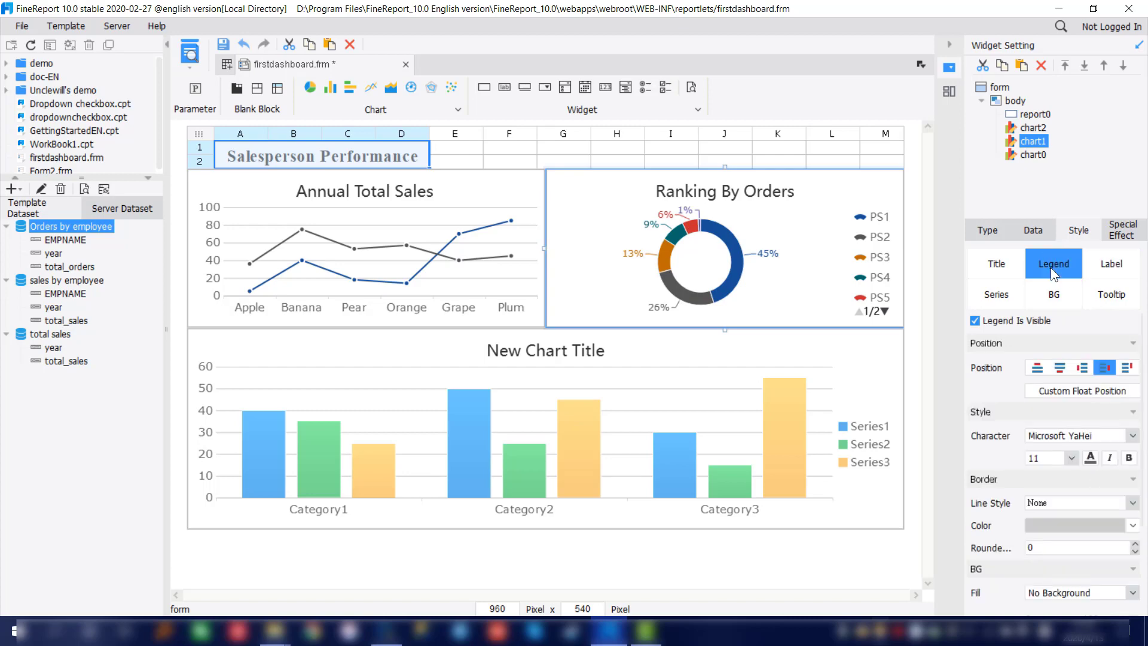
click(1061, 371)
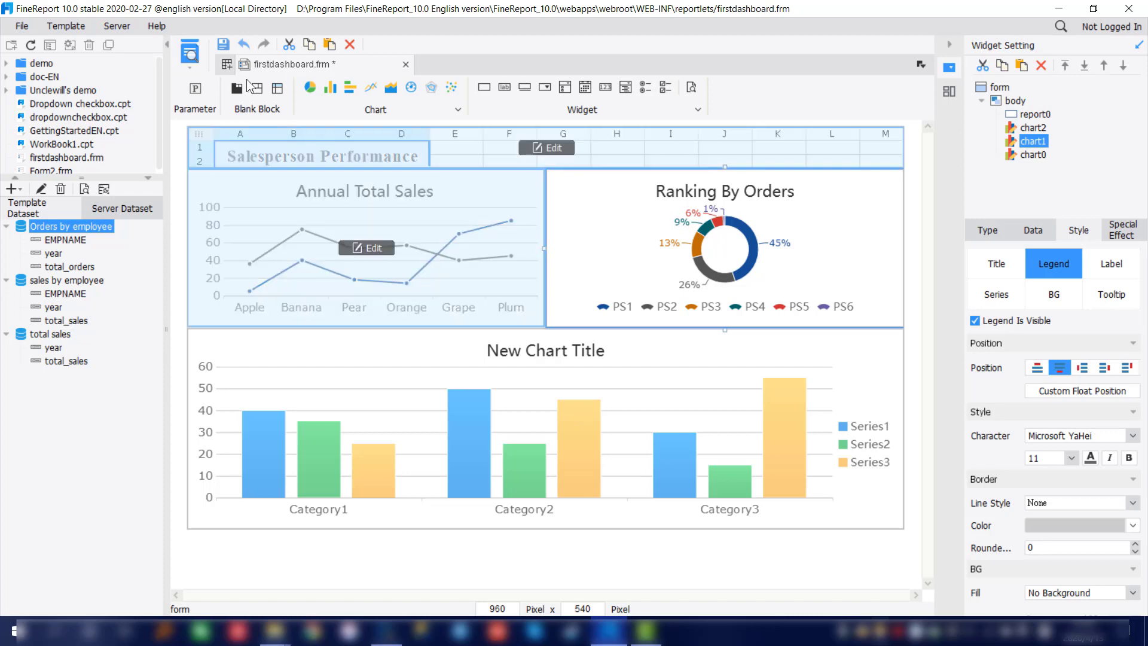
- Save the dashboard and preview it in the browser, closing the preview when done
click(227, 39)
click(191, 53)
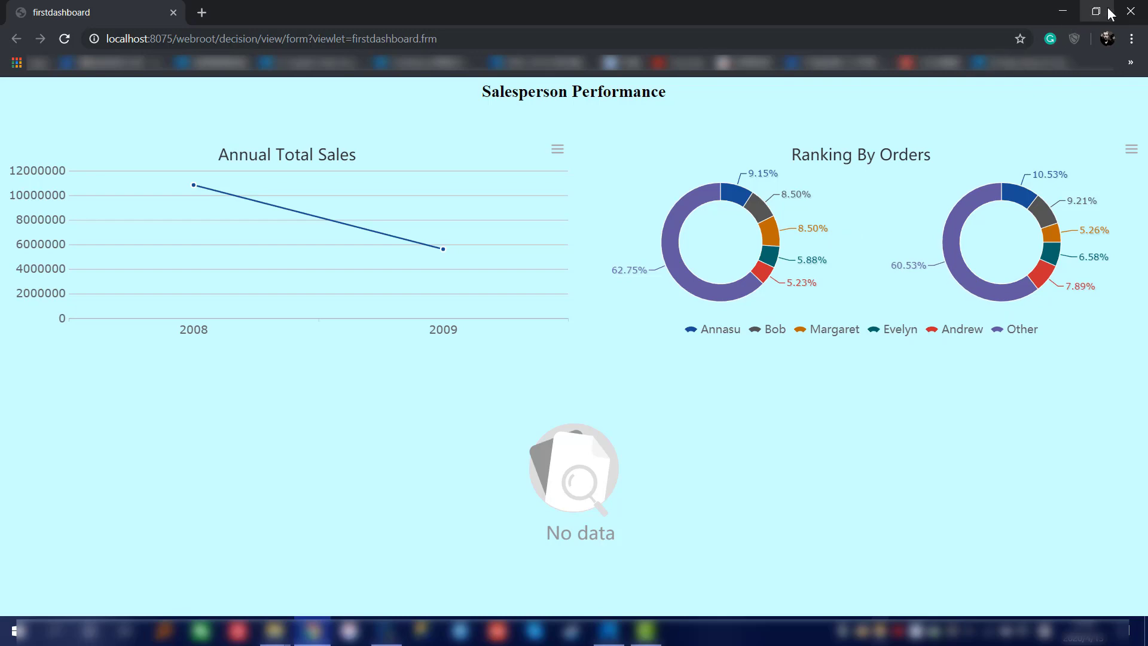
click(1131, 12)
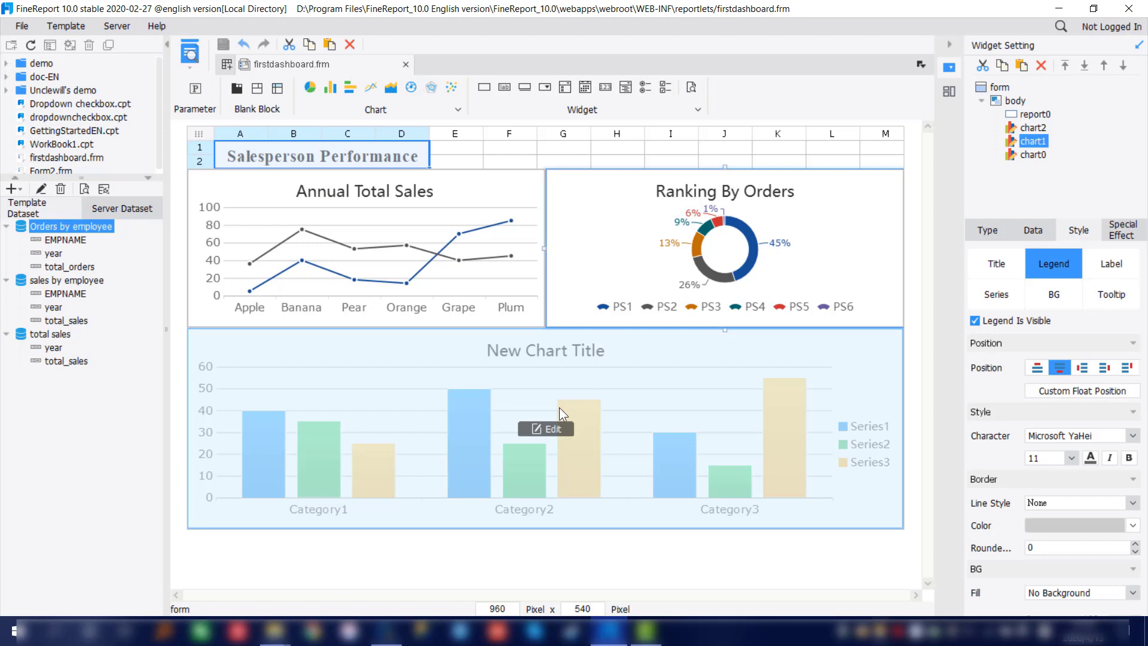
- Preview the data of the sales by employee dataset, widening the EMPNAME and total_sales columns and looking through the rows
click(523, 432)
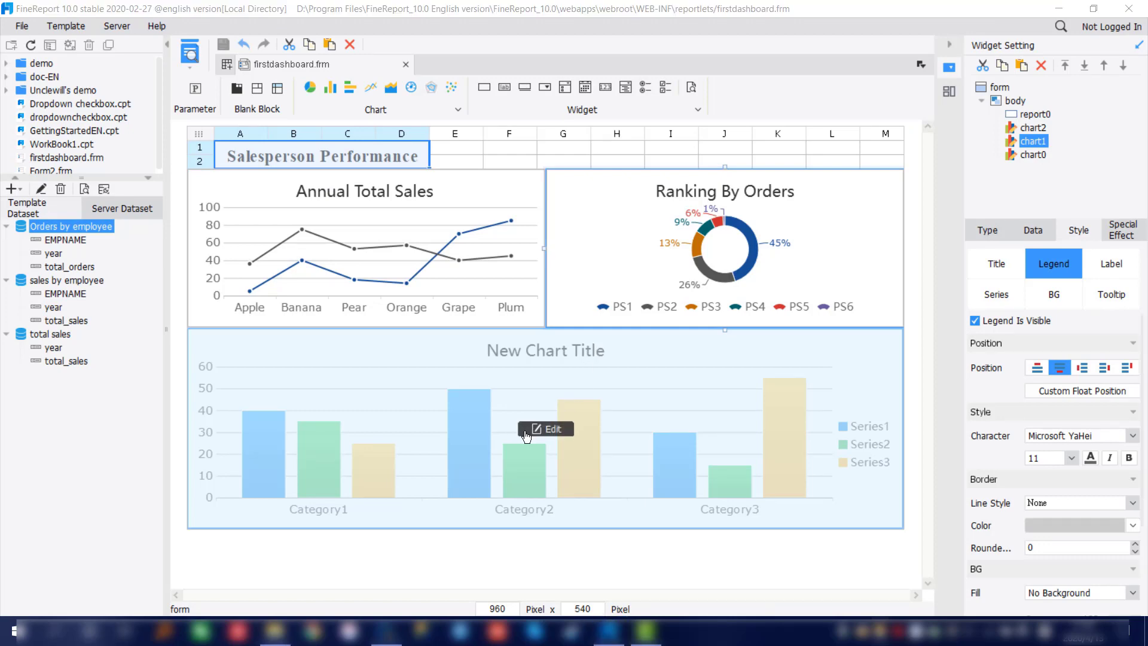
click(93, 281)
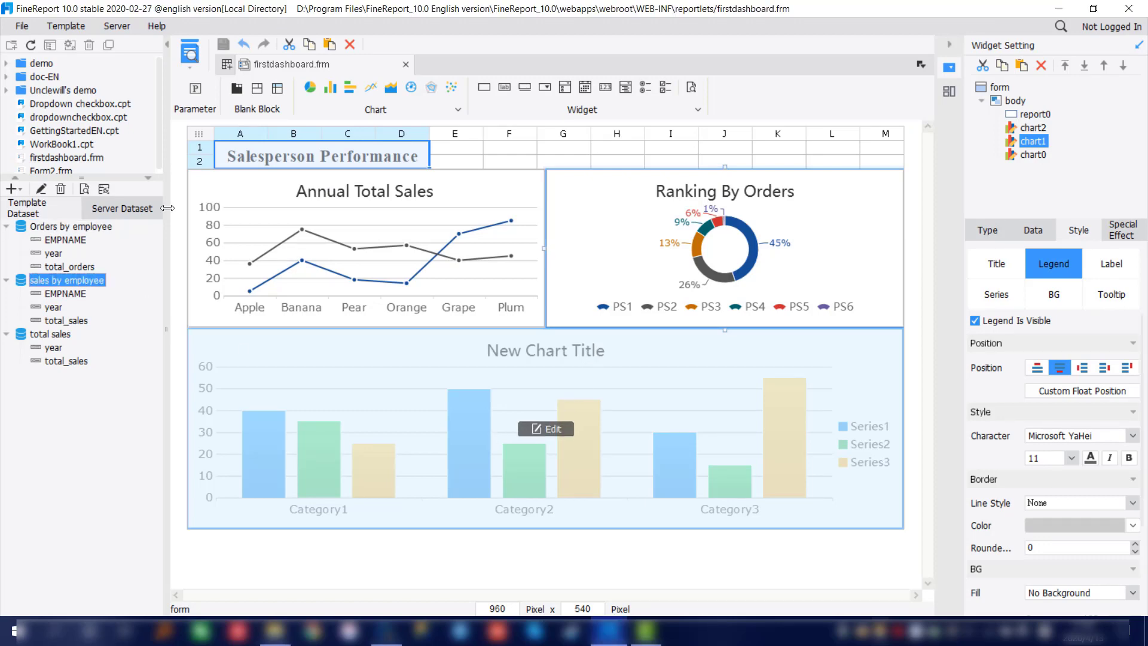
click(85, 189)
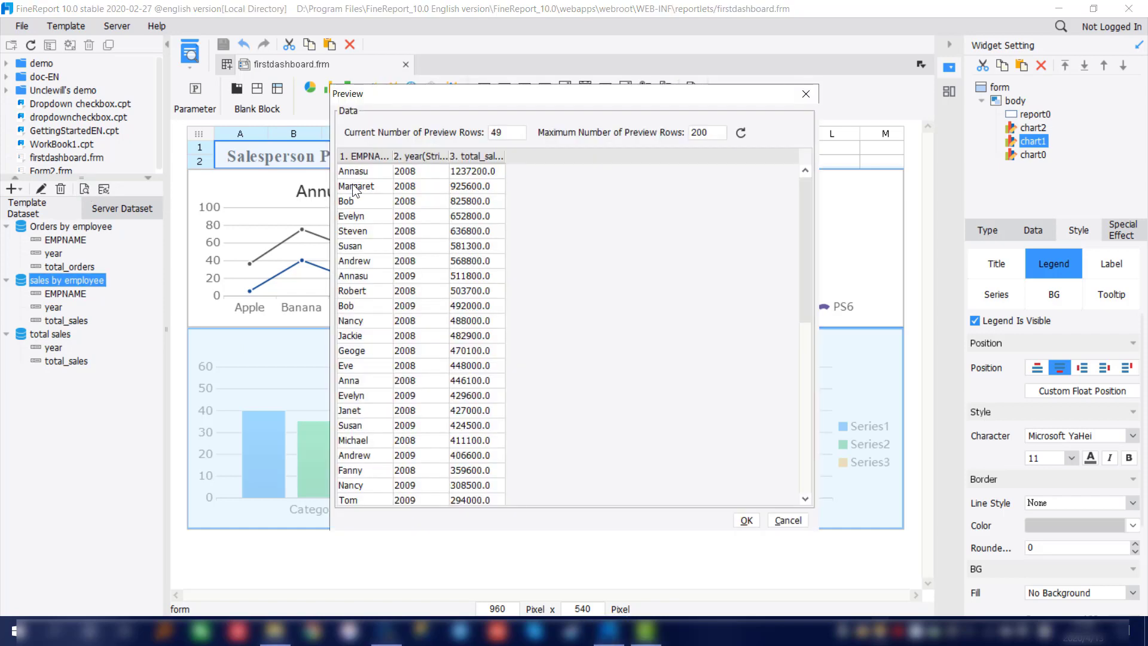
drag(393, 155, 432, 153)
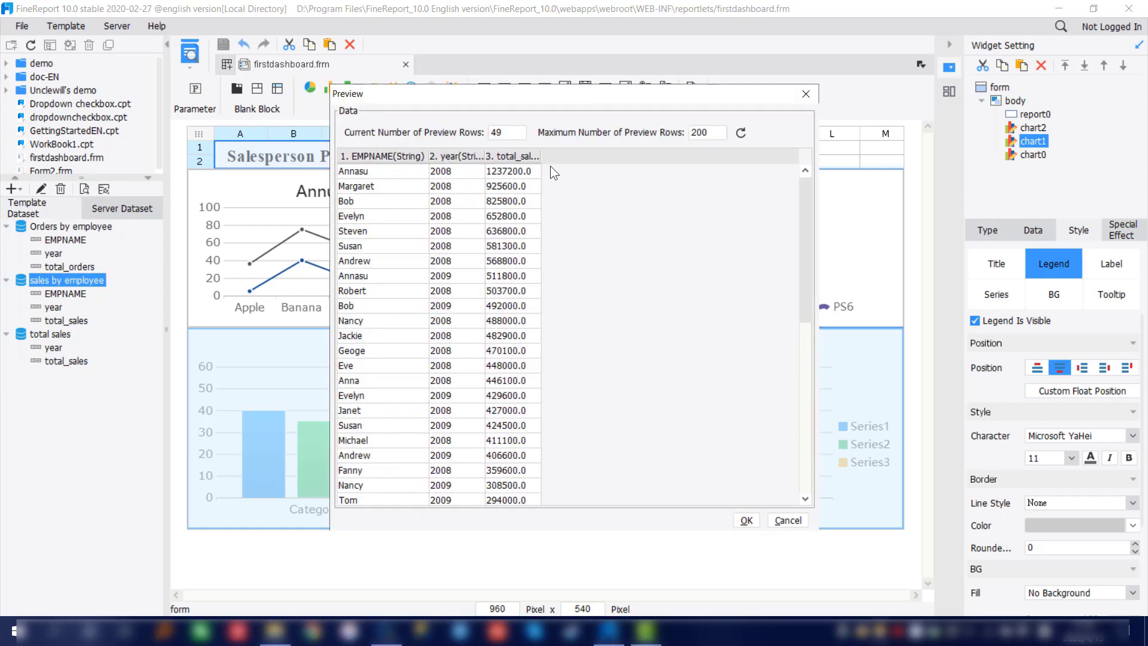
drag(542, 156, 592, 155)
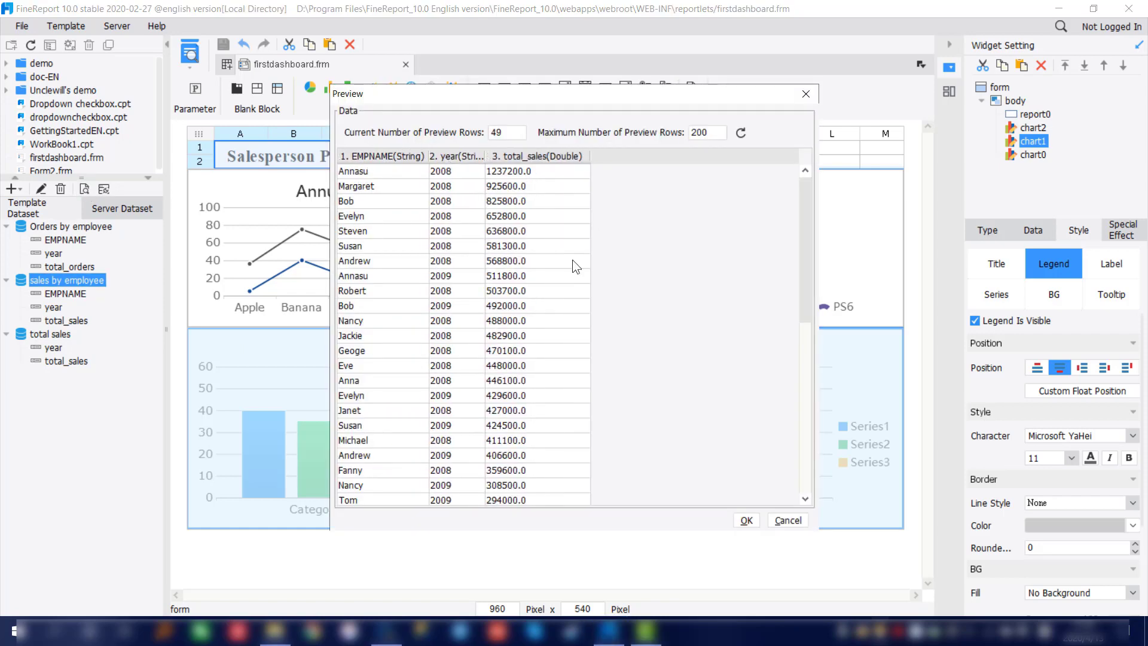
scroll(495, 328, down, 3)
scroll(495, 328, down, 3)
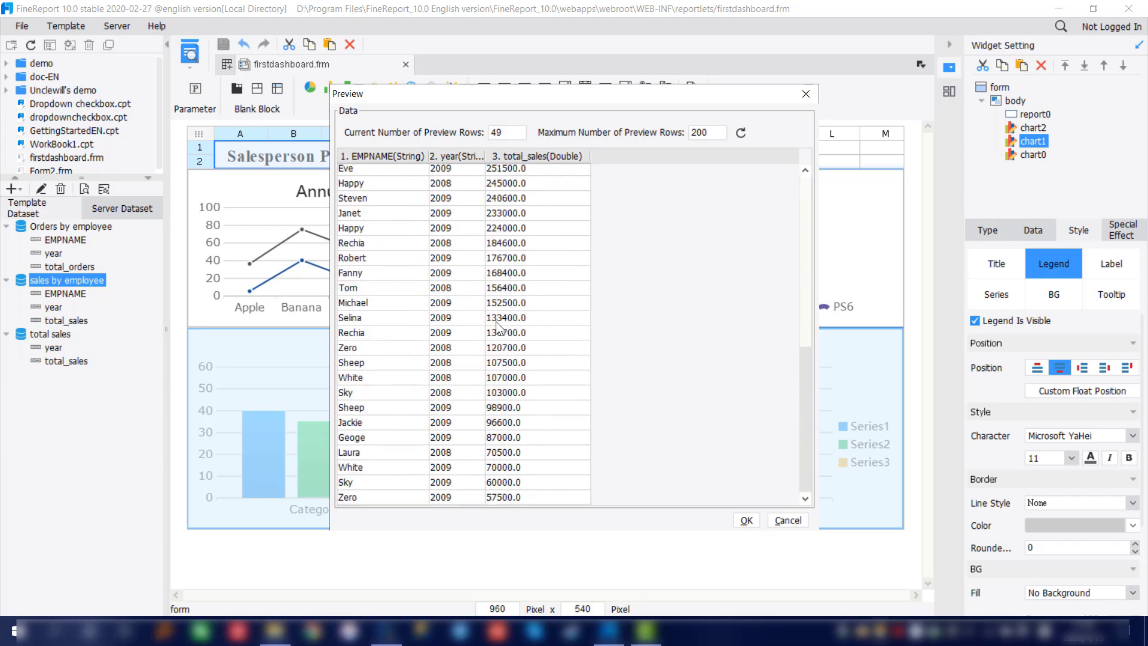
scroll(495, 327, up, 6)
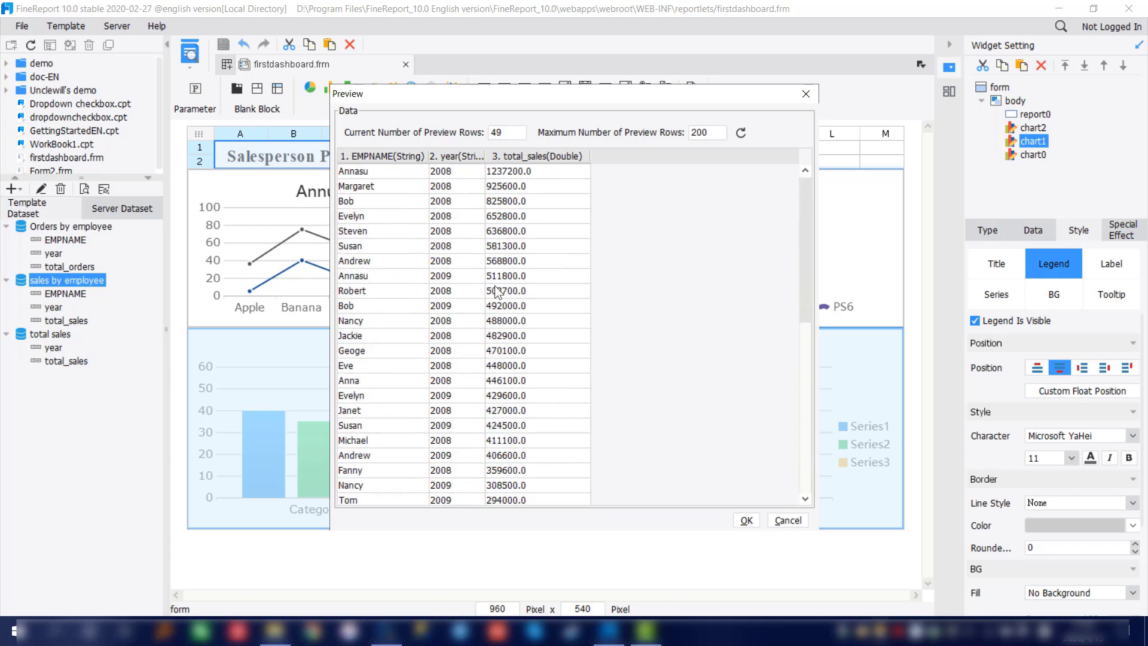
click(747, 519)
- Bind the column chart to the sales by employee dataset with EMPNAME as its category
click(568, 436)
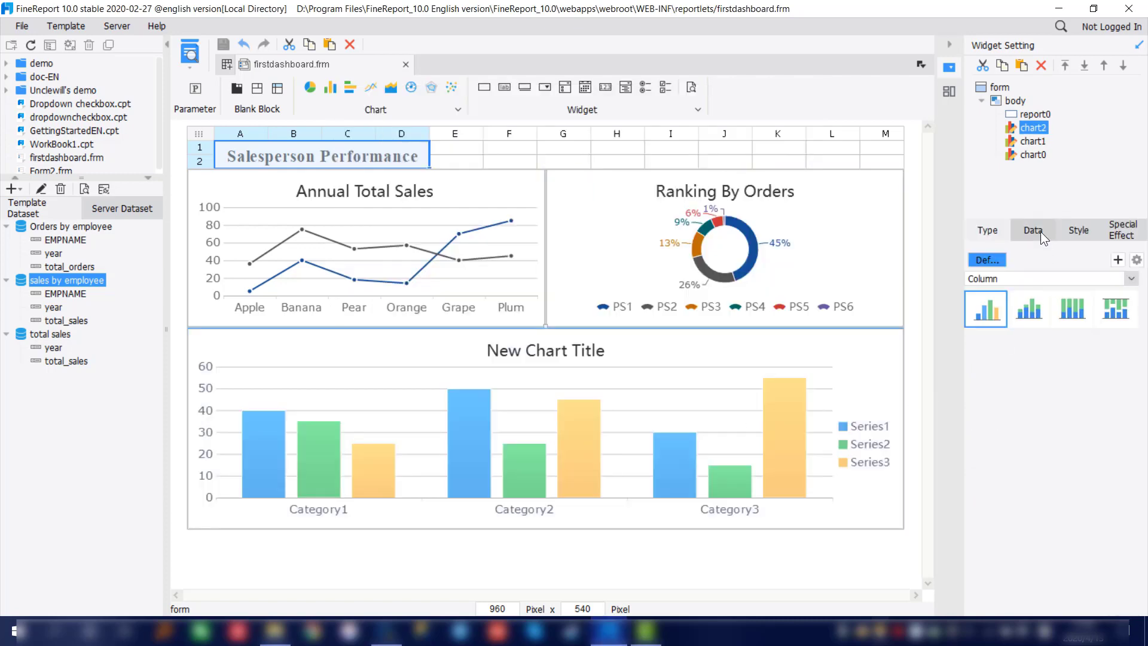
click(1040, 231)
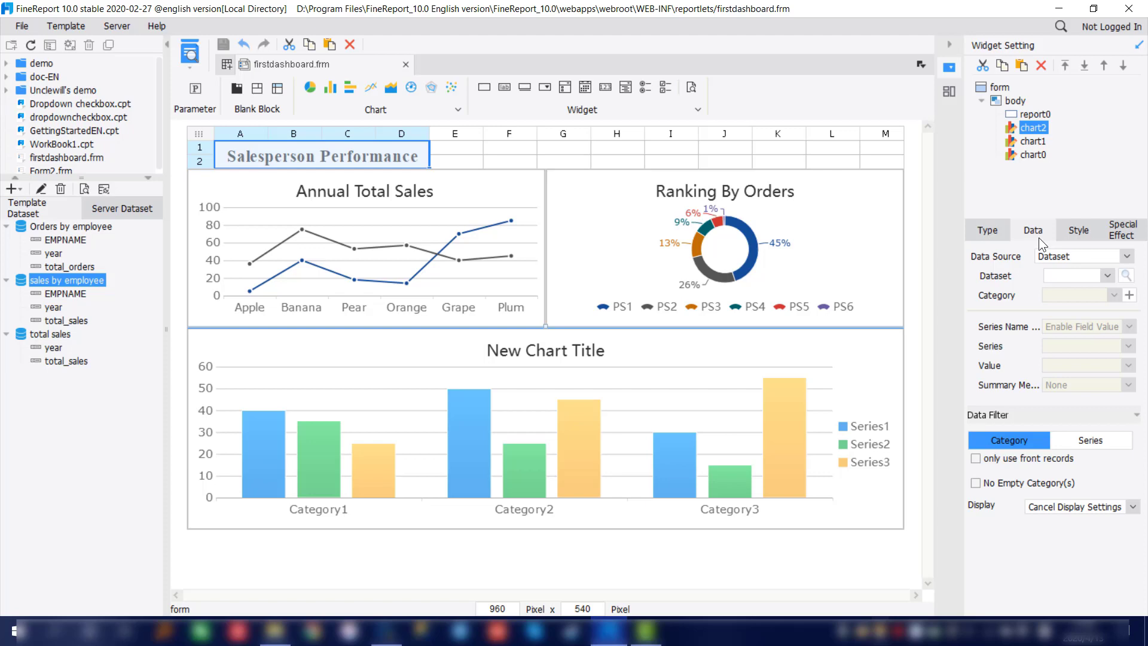
click(1085, 273)
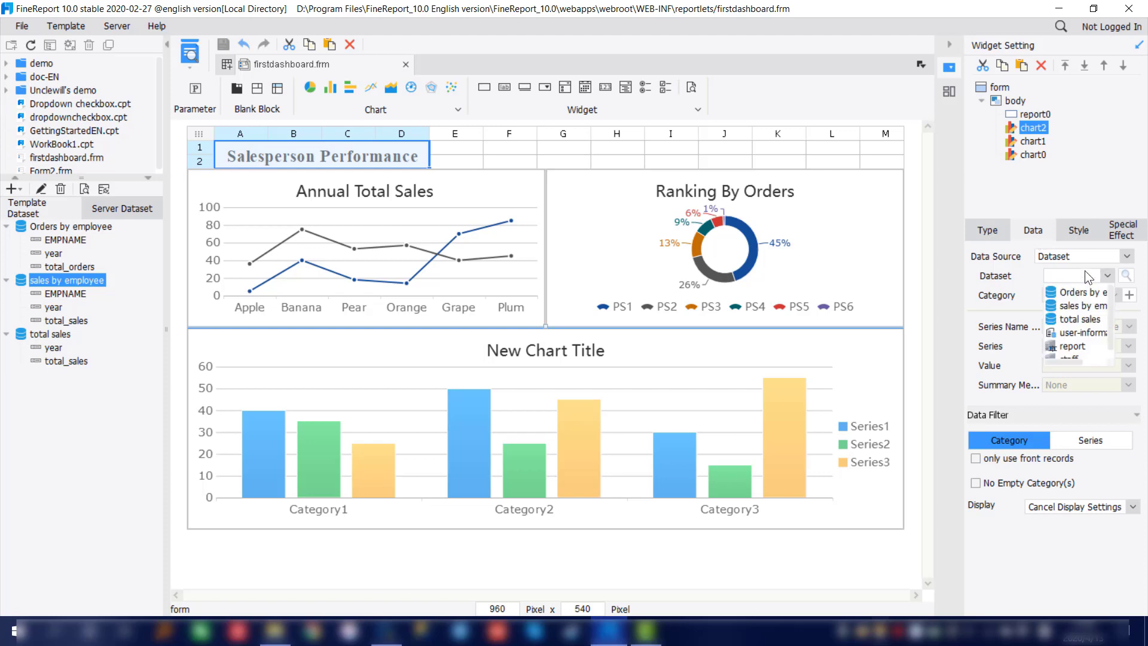
click(1082, 305)
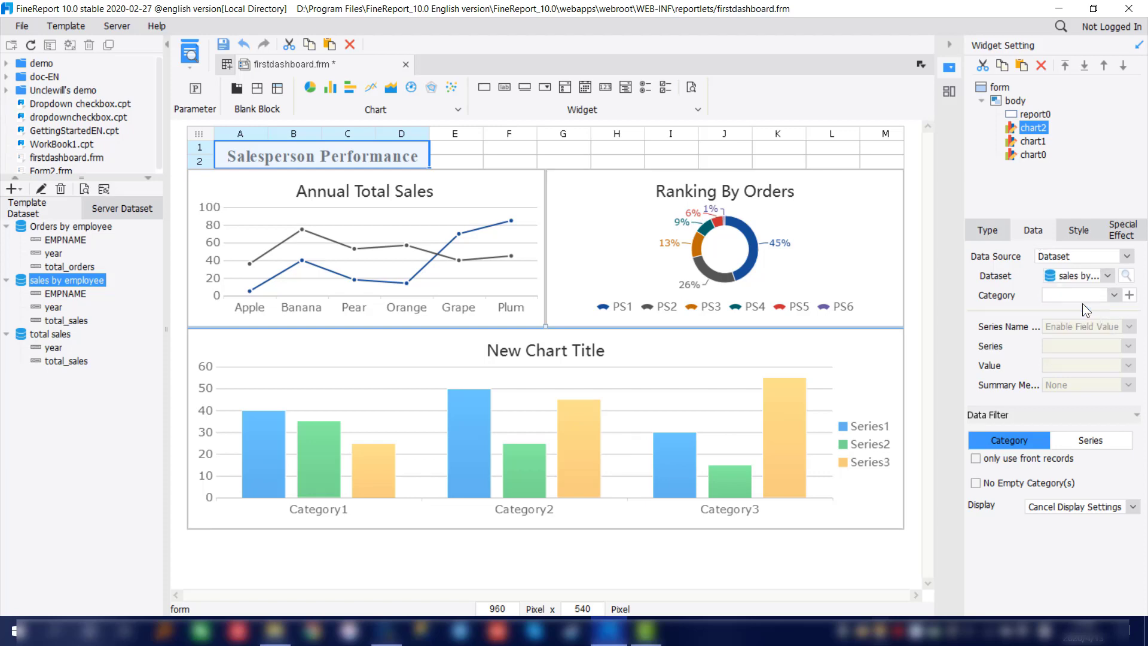
click(1071, 296)
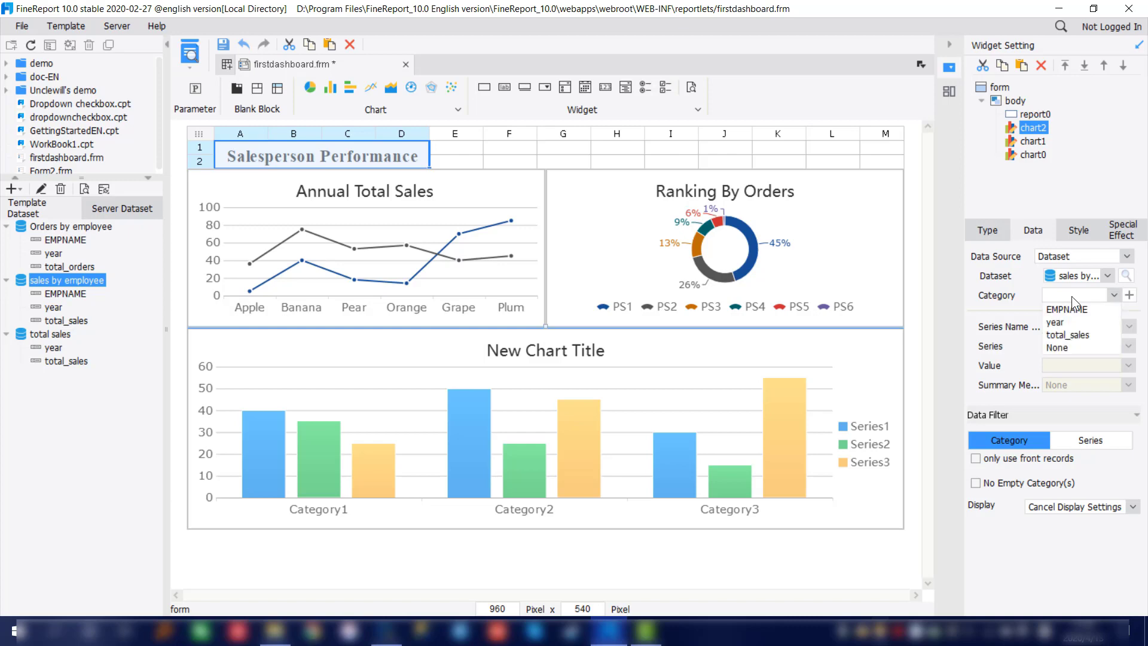
click(1071, 309)
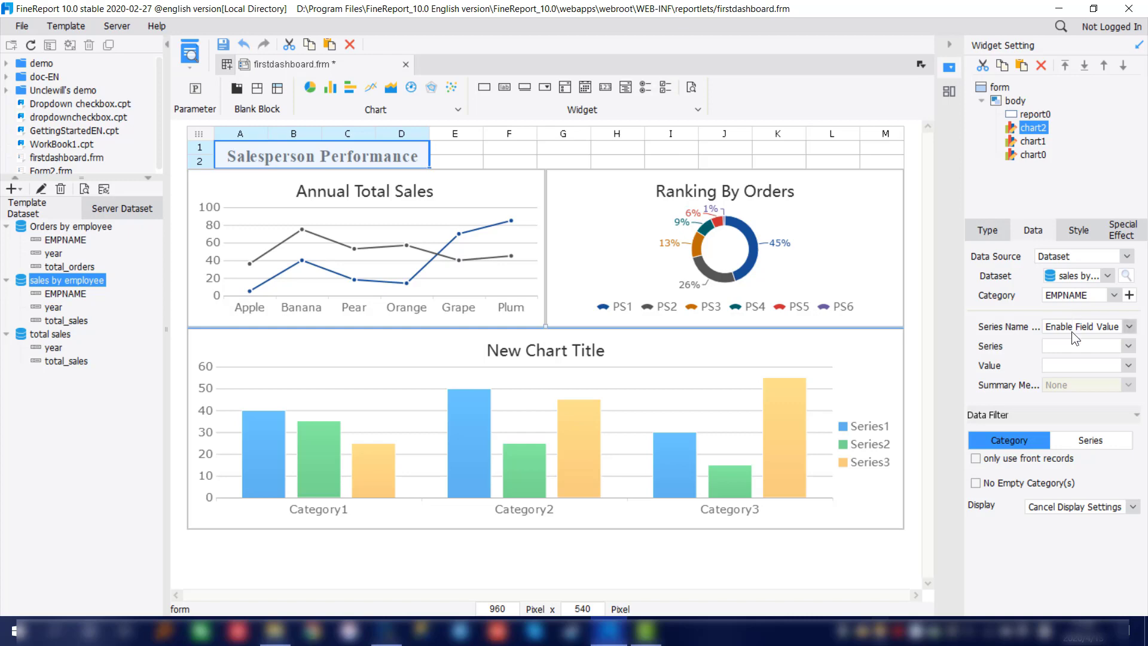
- Keep Enable Field Value for the column chart's series name and set year as the series
click(1077, 330)
click(1084, 345)
click(1084, 345)
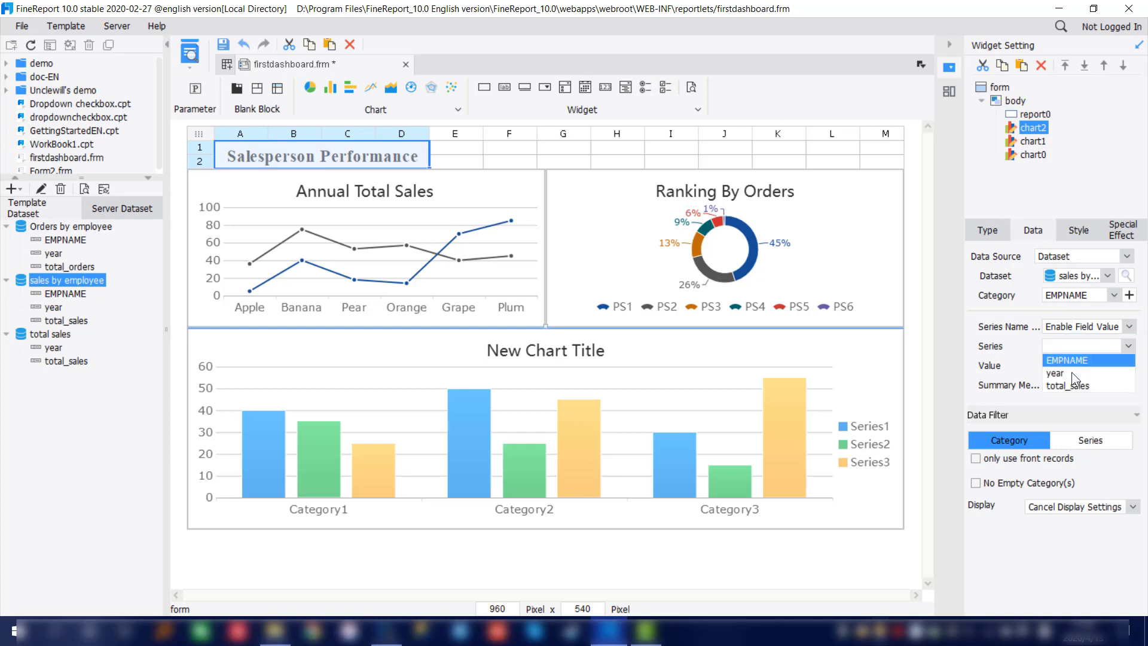
click(1070, 373)
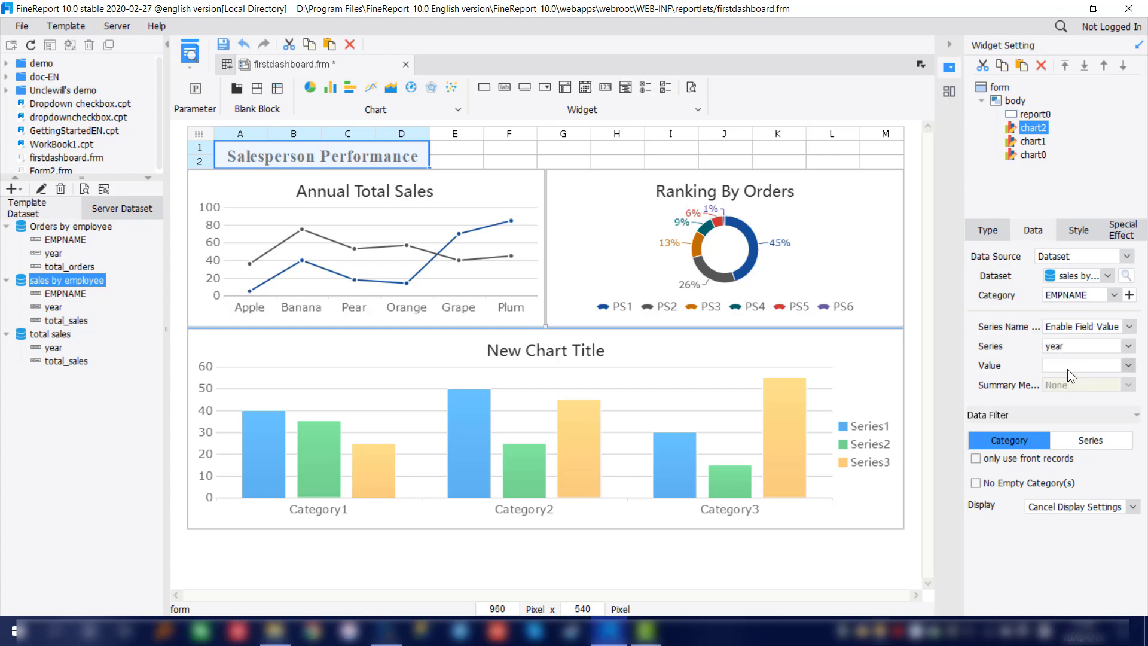
- Use total_sales as the column chart's value and limit its categories to the front 20 records
click(1067, 366)
click(1075, 402)
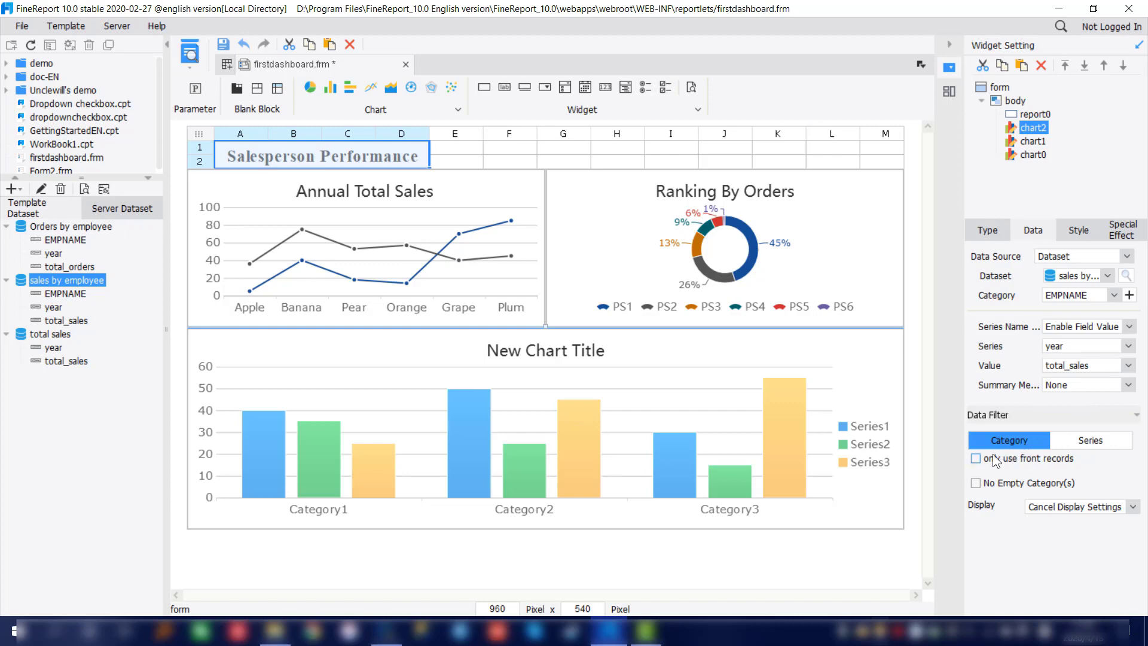
click(976, 458)
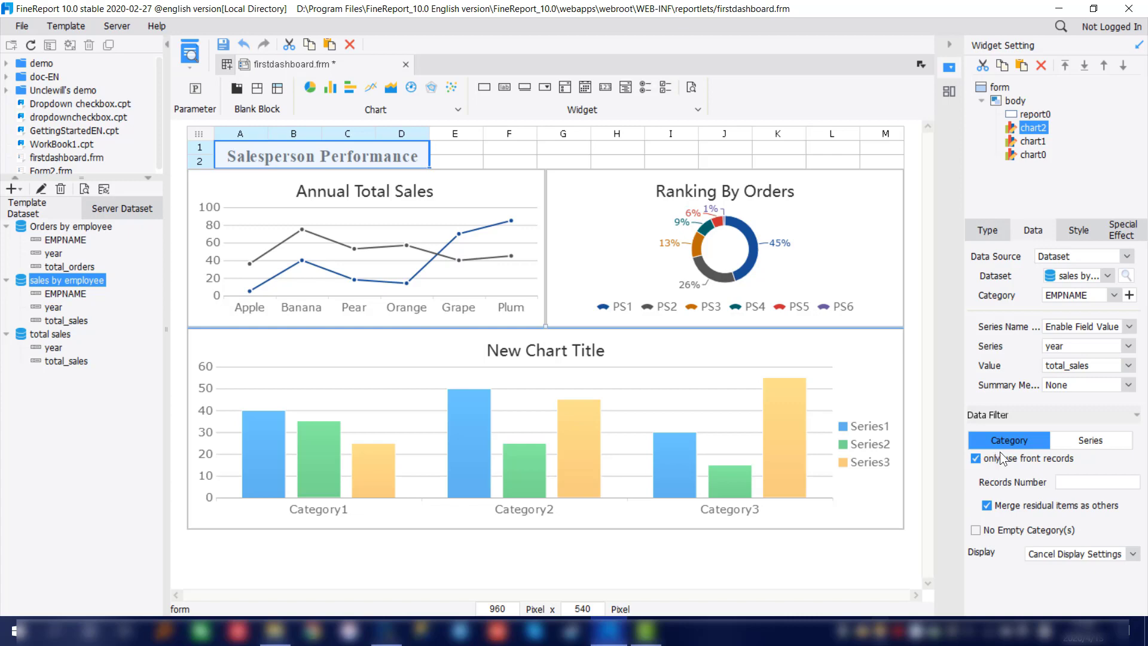
click(1071, 482)
text(20)
- Change the column chart's title text to "Ranking By Sales"
click(1083, 226)
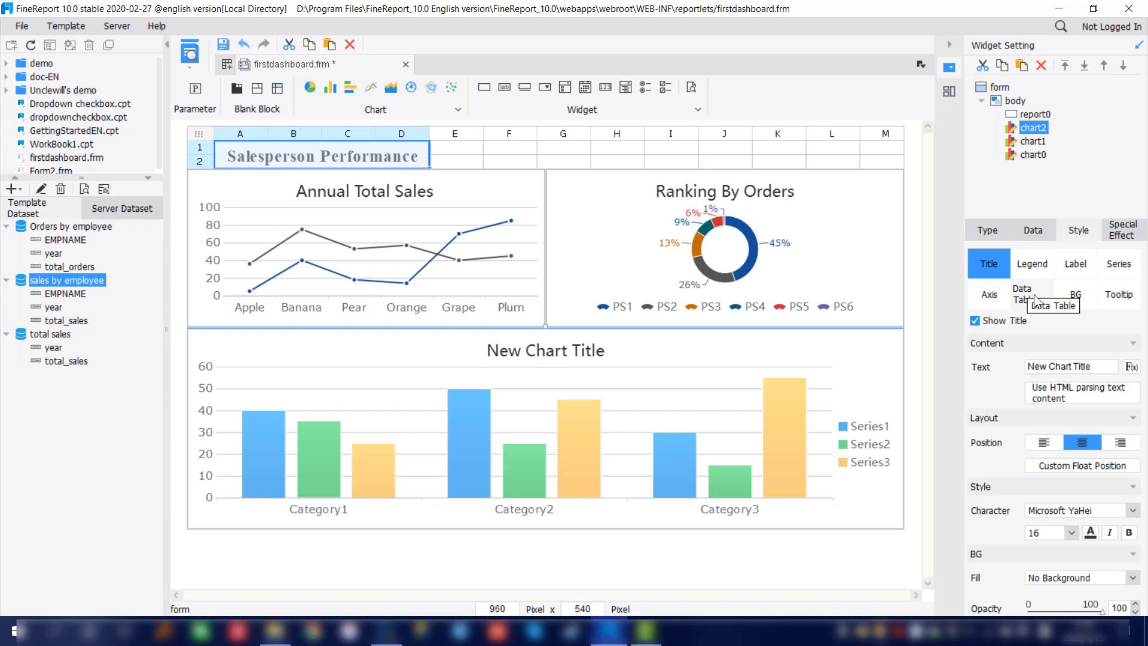
drag(1096, 366, 968, 359)
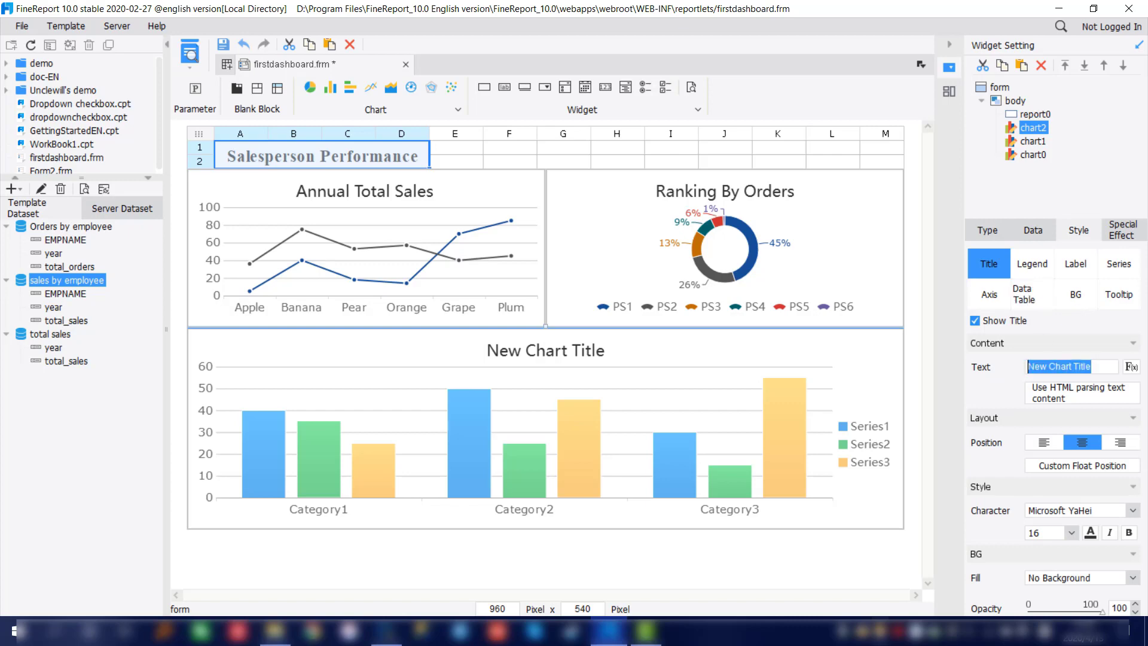
text(R)
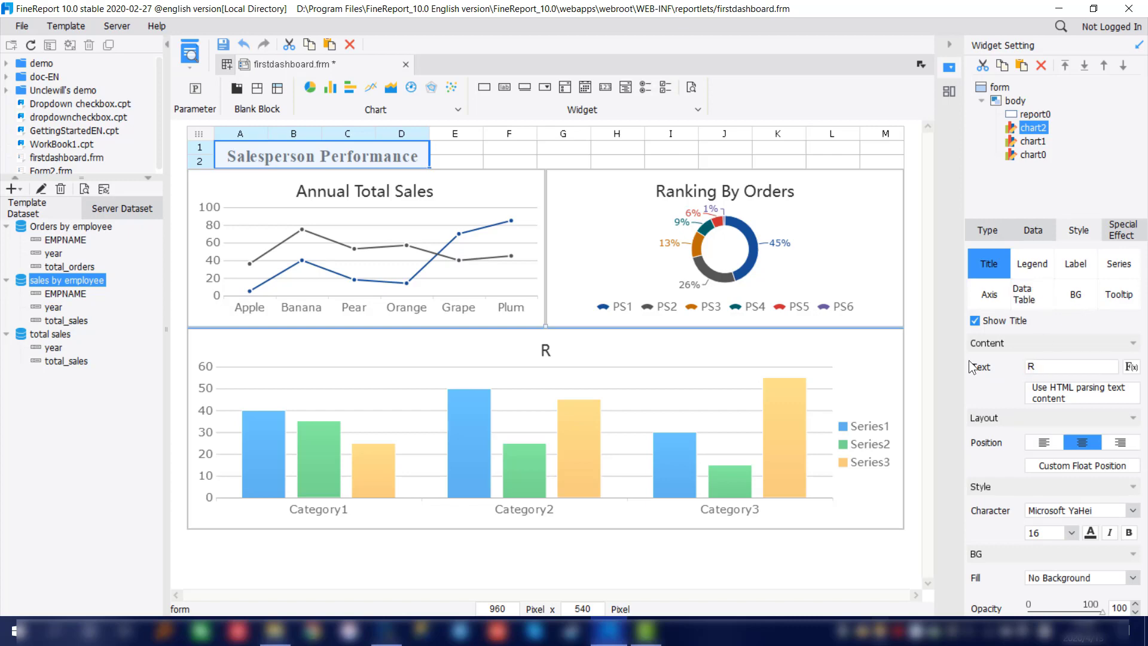
text(anking B)
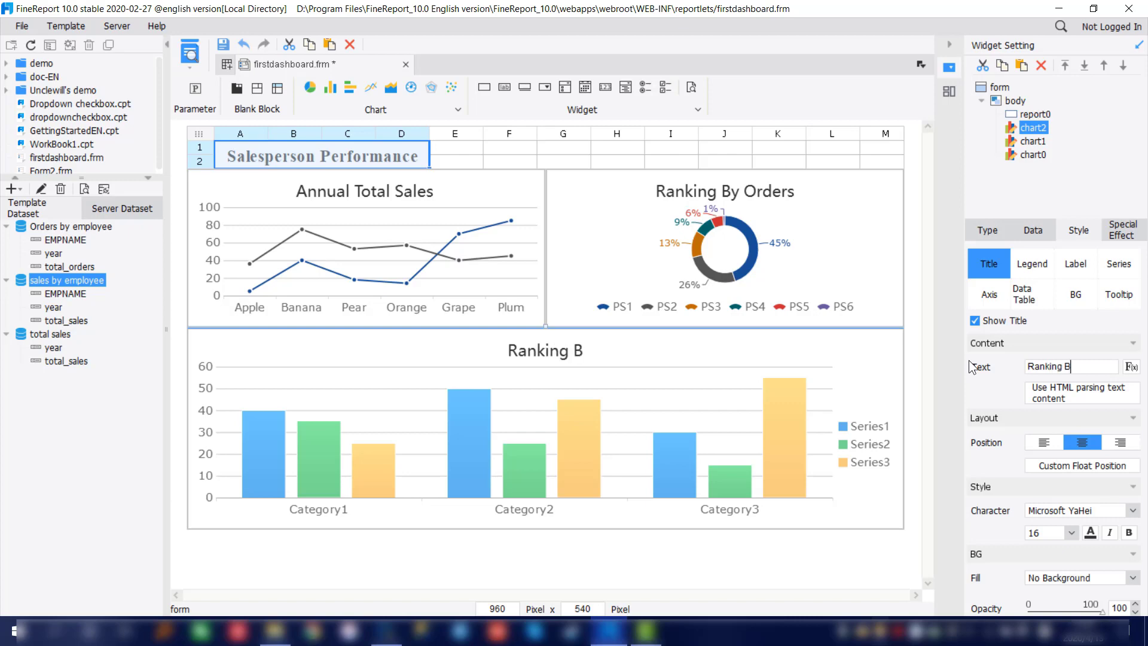
text(y Sales)
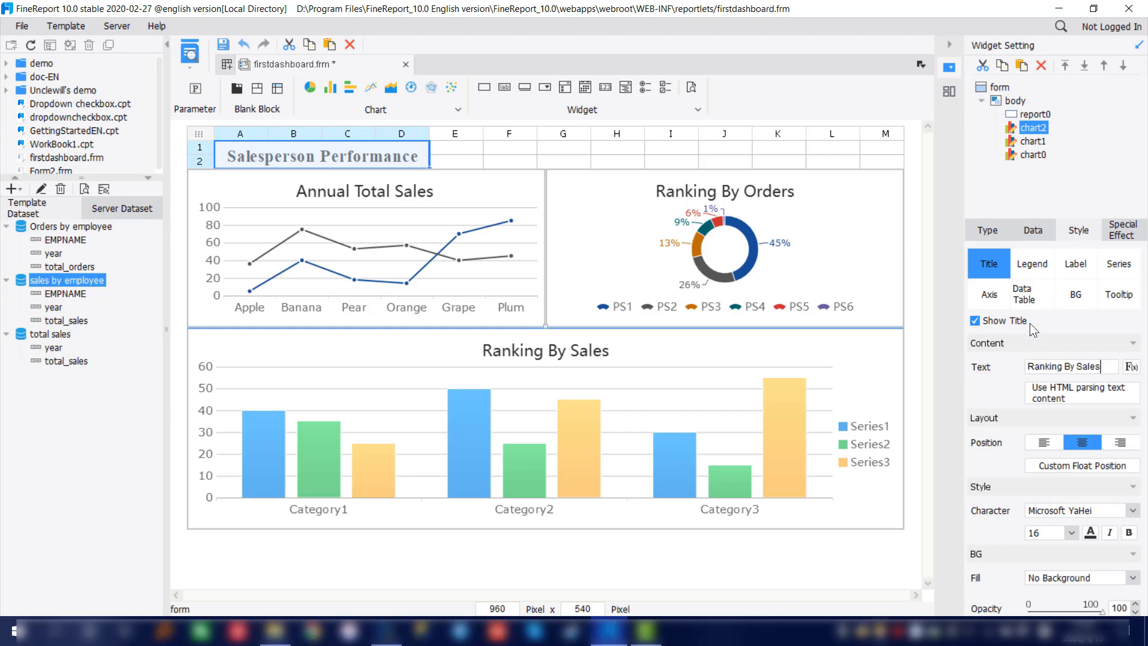
- Set the rotation of the column chart's X axis labels to -27 degrees
click(1065, 267)
click(1115, 270)
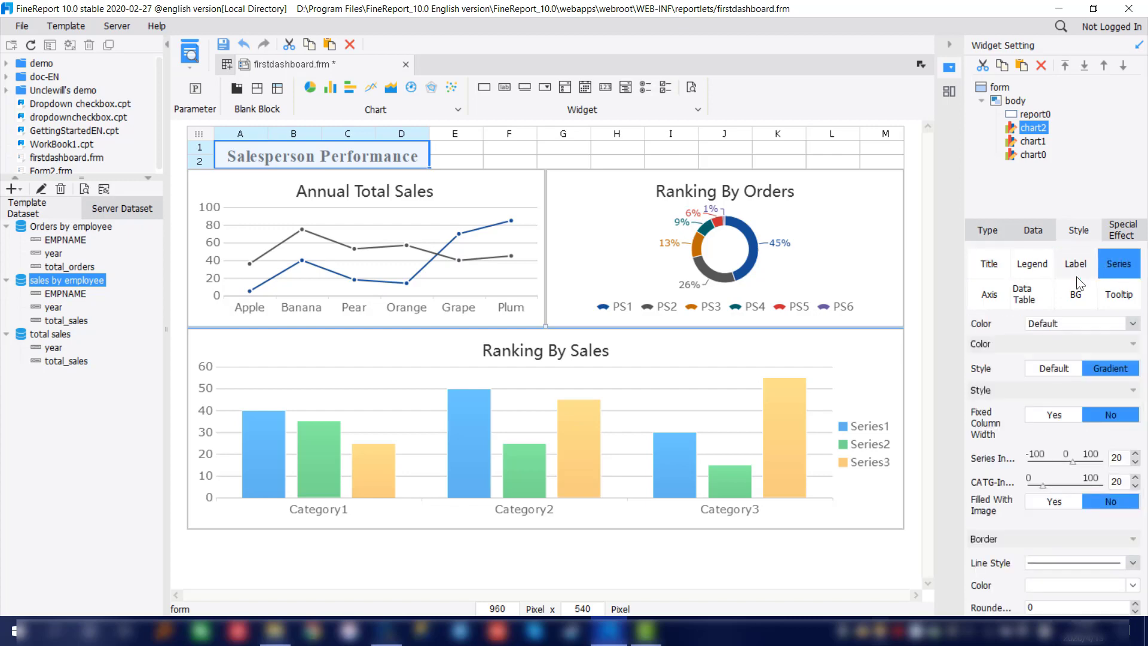
click(985, 300)
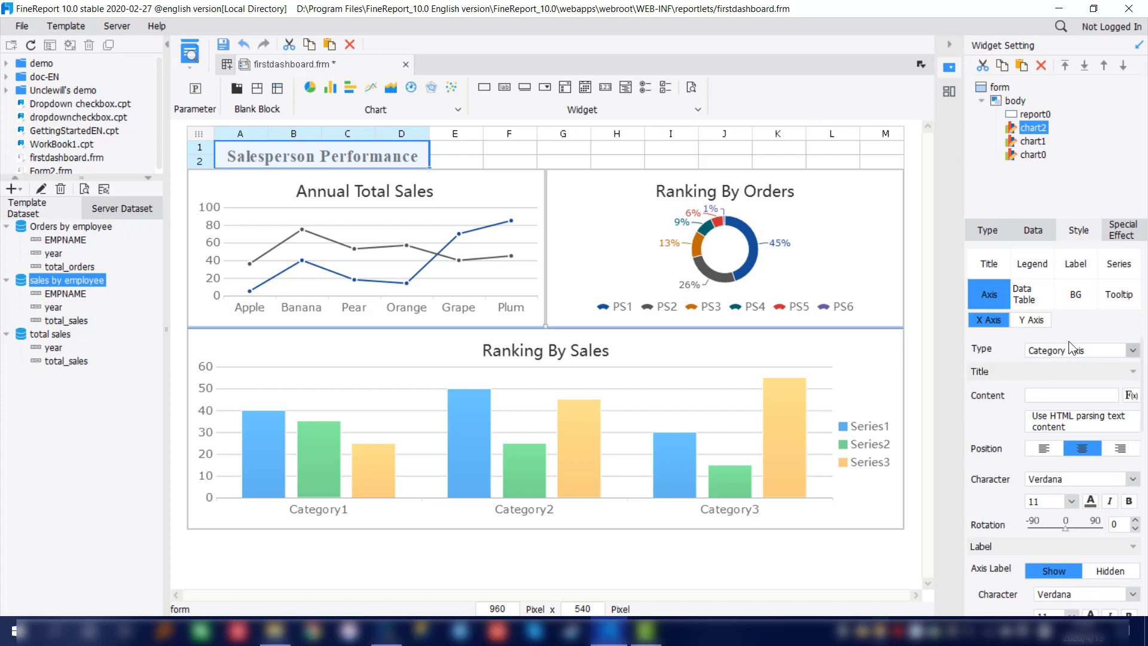
scroll(1100, 451, down, 3)
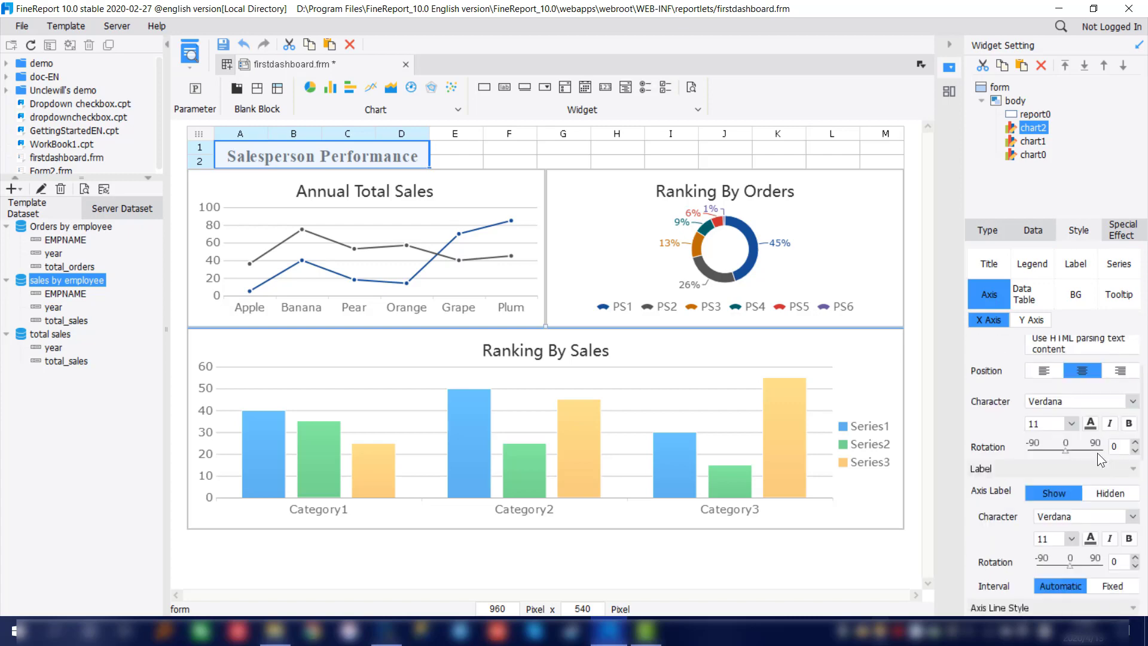
click(1059, 565)
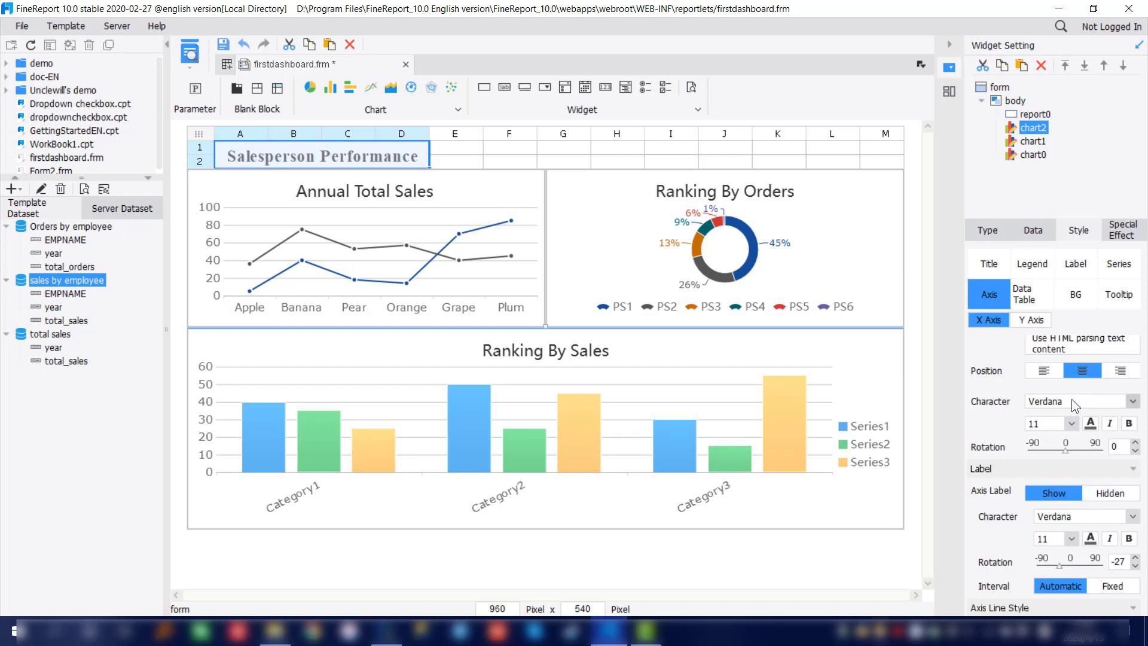
scroll(1076, 401, up, 3)
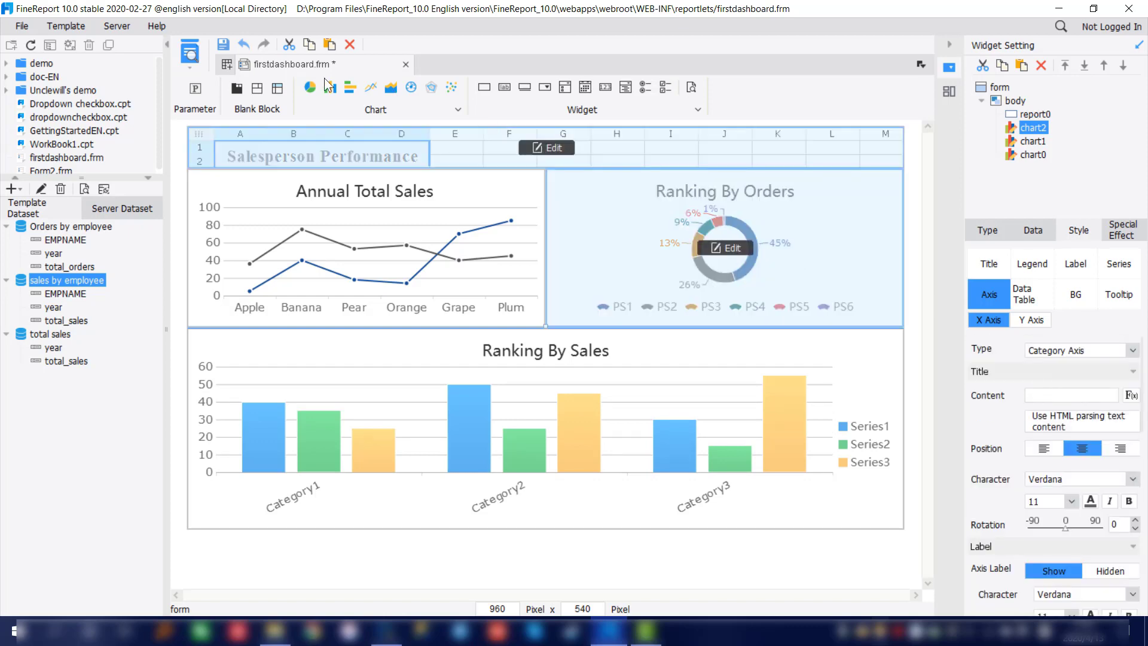
- Save the dashboard and open its Dashboard Preview in the browser
click(224, 44)
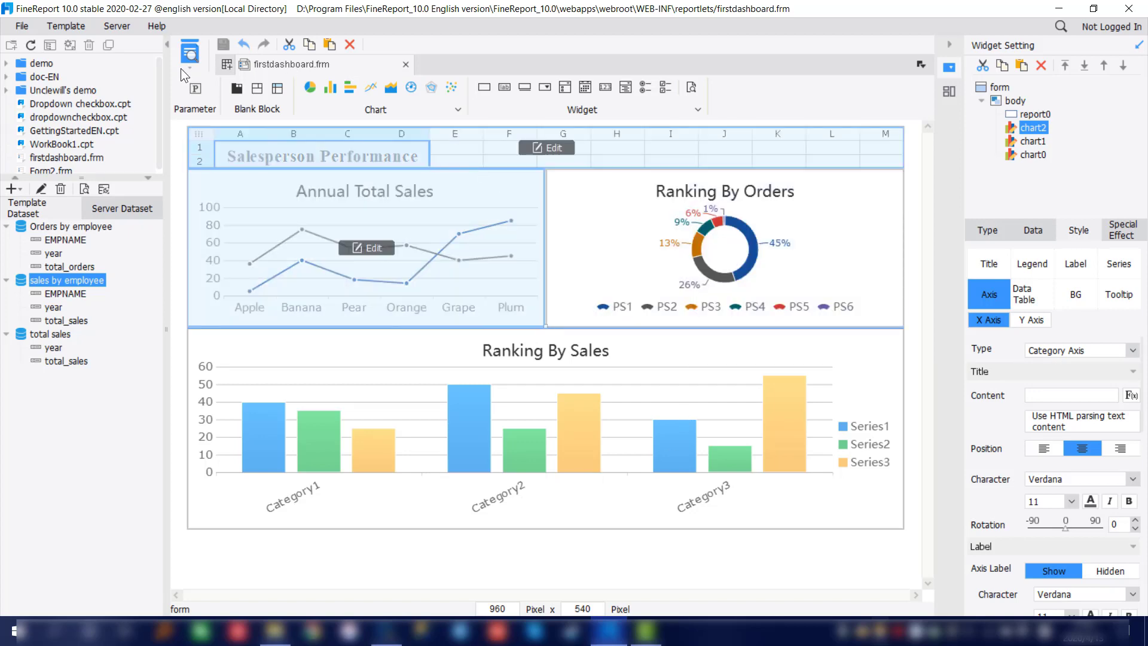
click(189, 69)
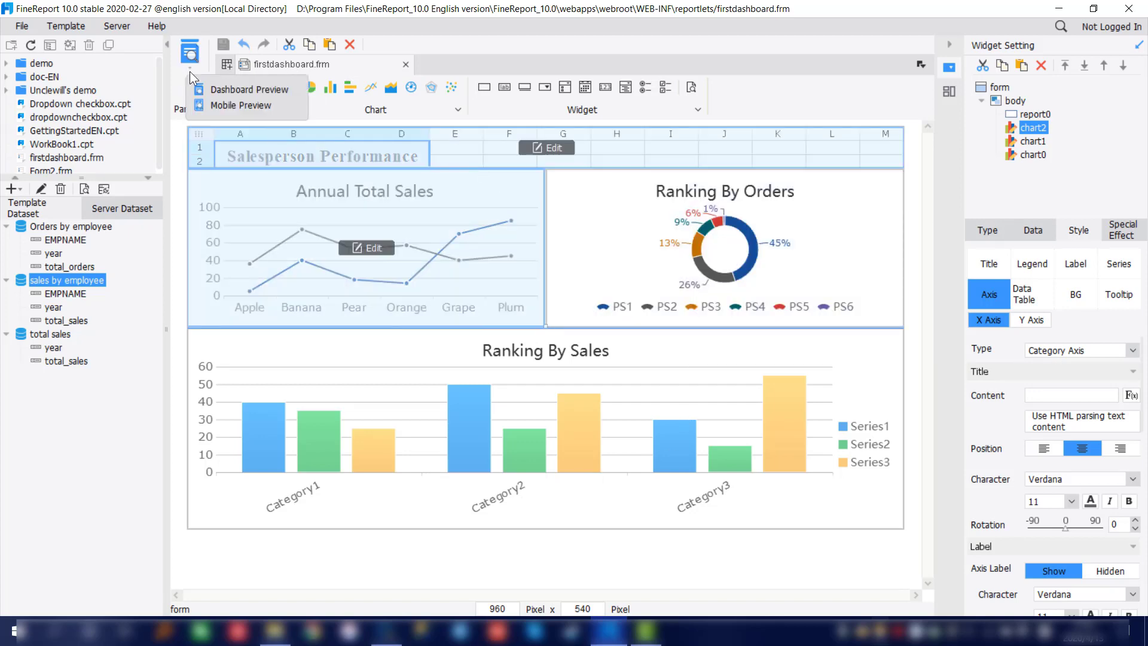
click(220, 88)
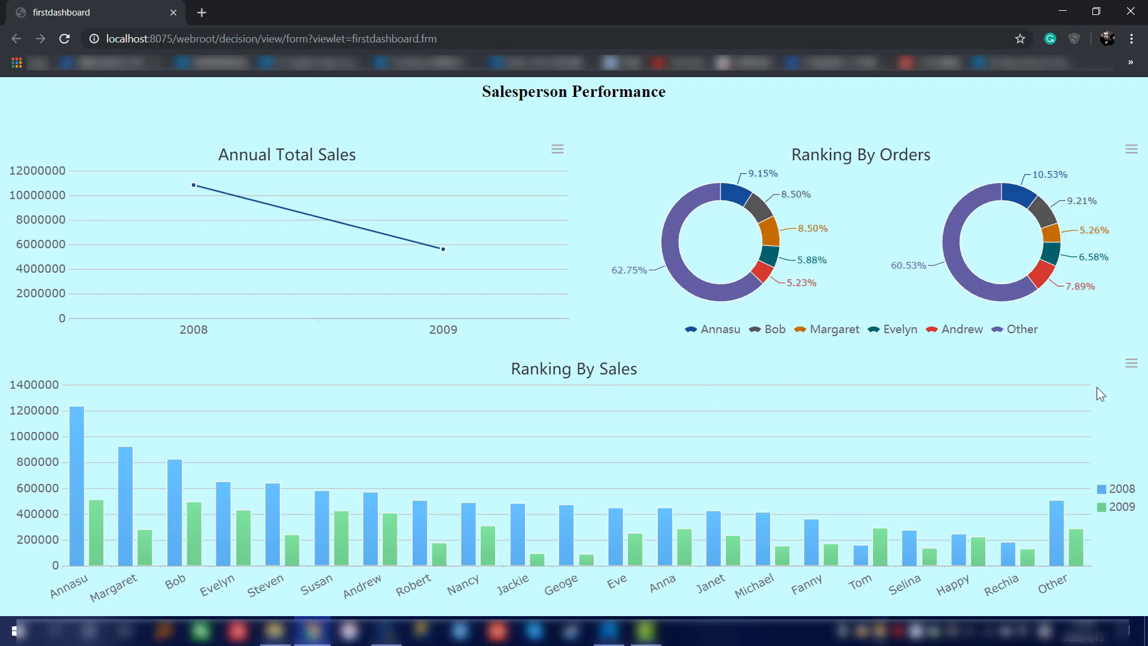
- Expand the toolbars of the Ranking By Sales, Ranking By Orders and Annual Total Sales charts in the preview
click(1131, 363)
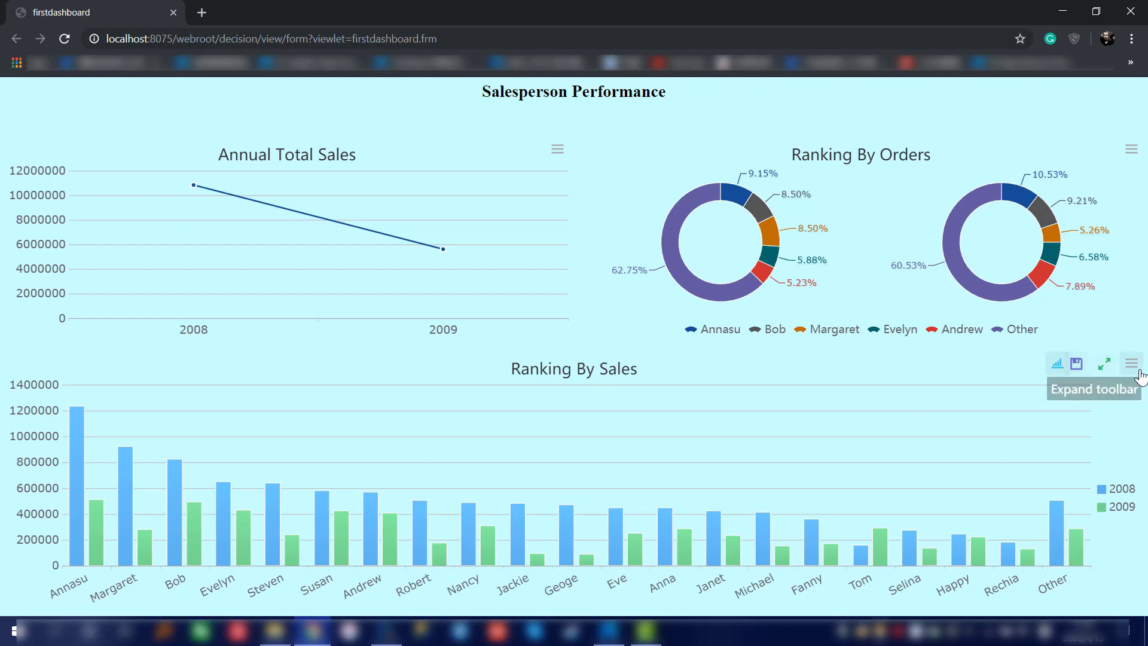
click(1126, 159)
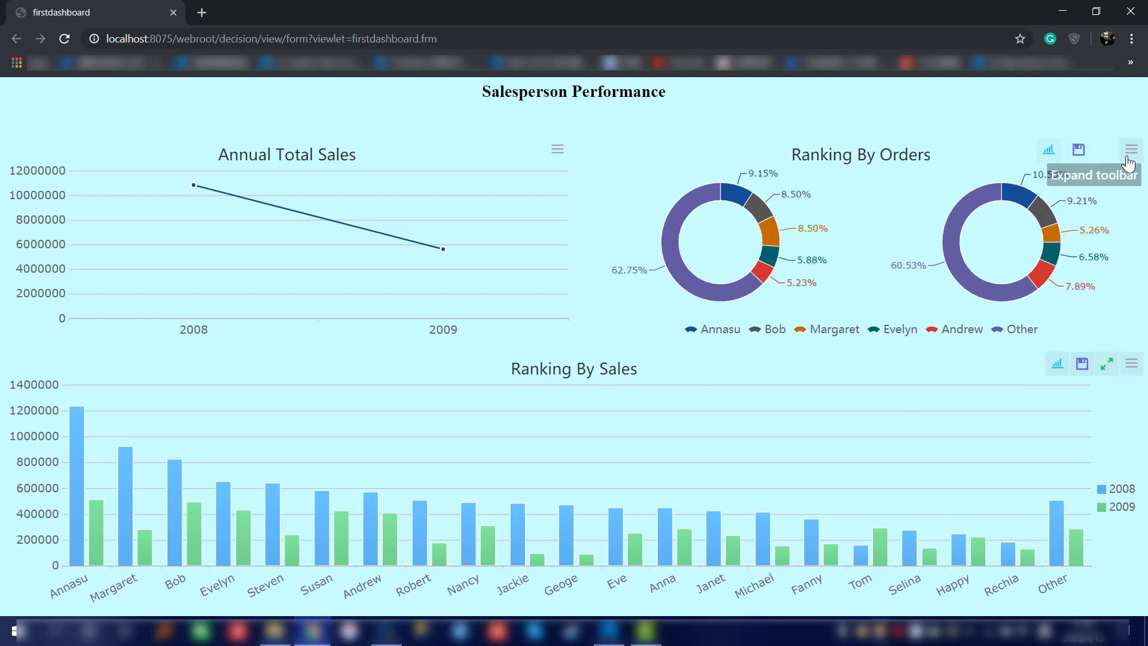
click(562, 162)
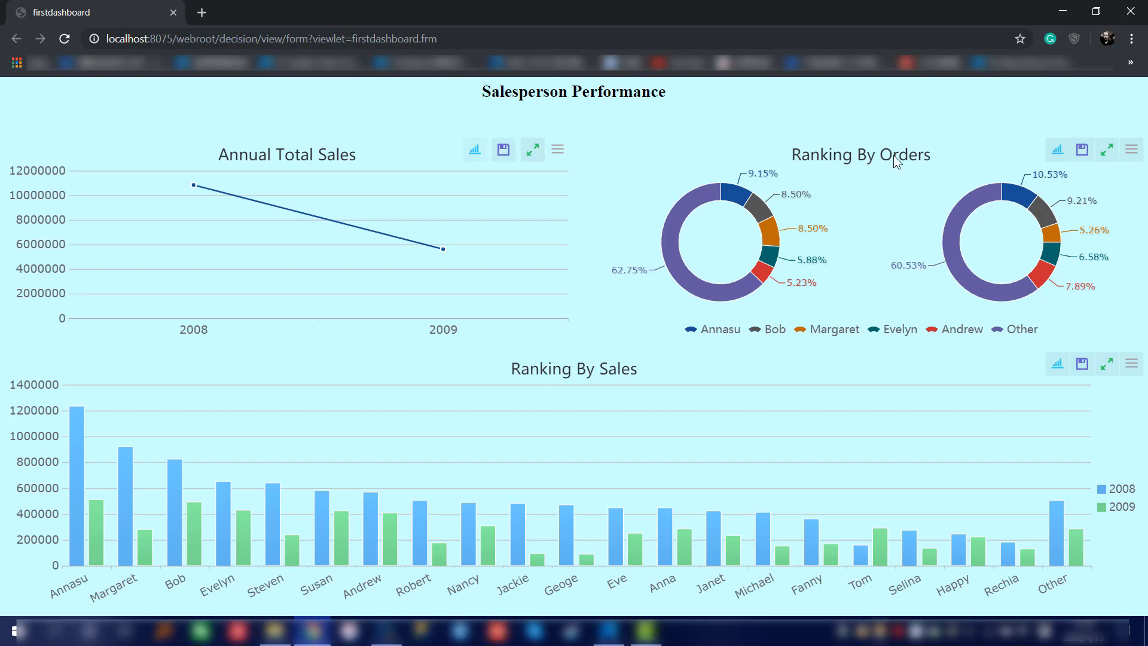
- View the Ranking By Orders and Ranking By Sales charts in full screen, closing each enlarged view
click(1103, 163)
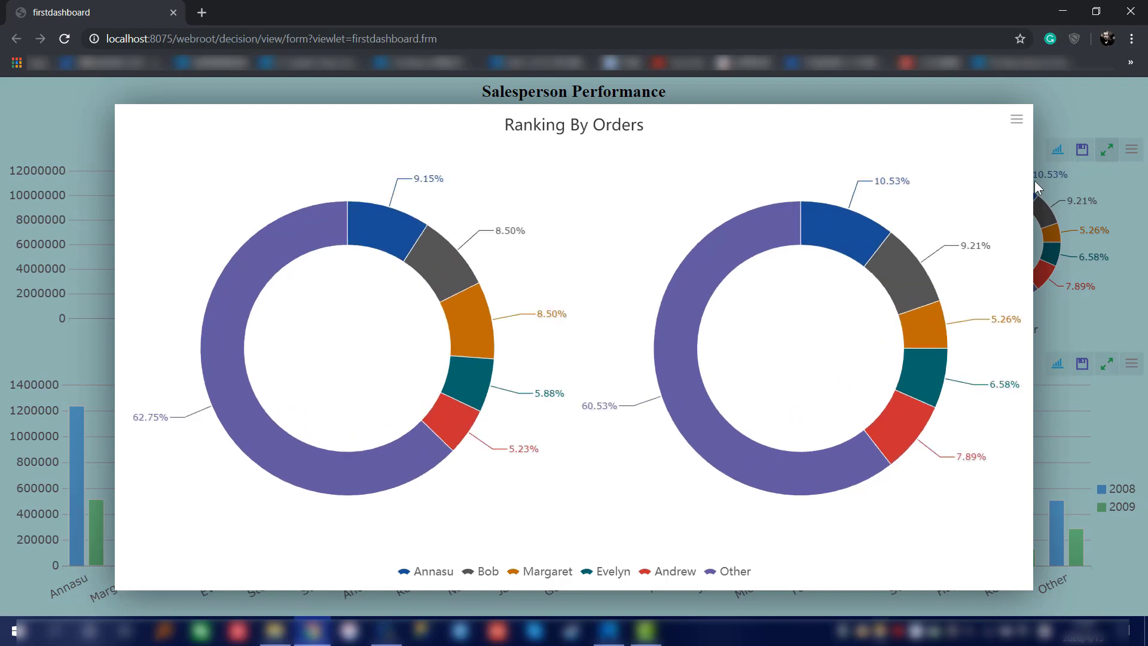
click(1088, 184)
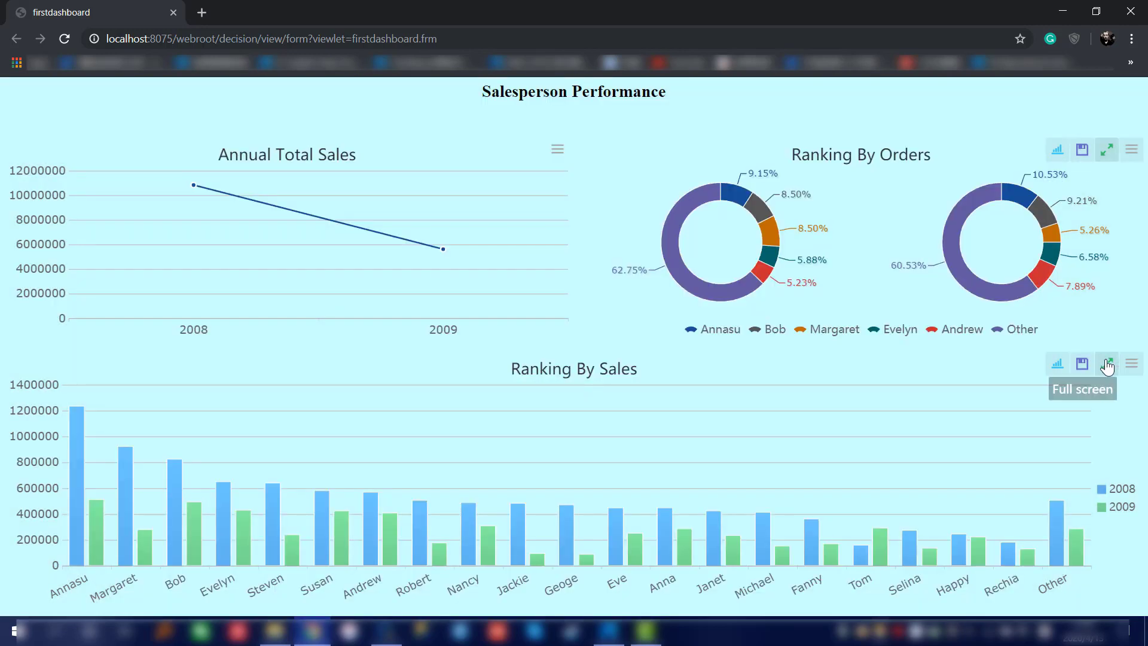
click(1106, 363)
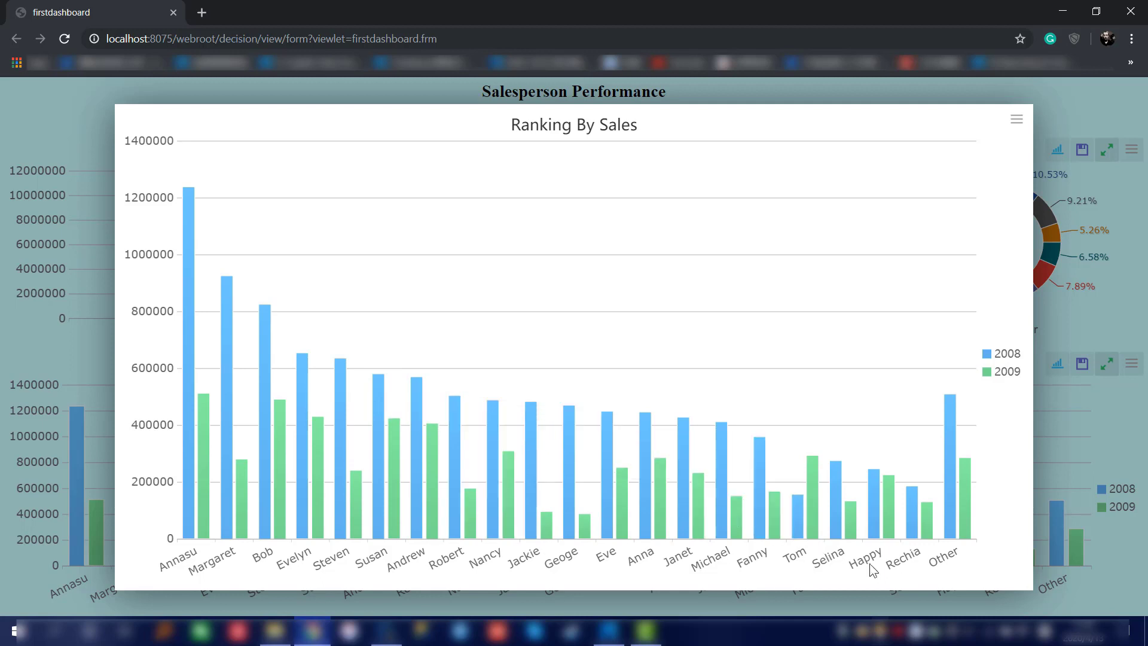
click(1096, 270)
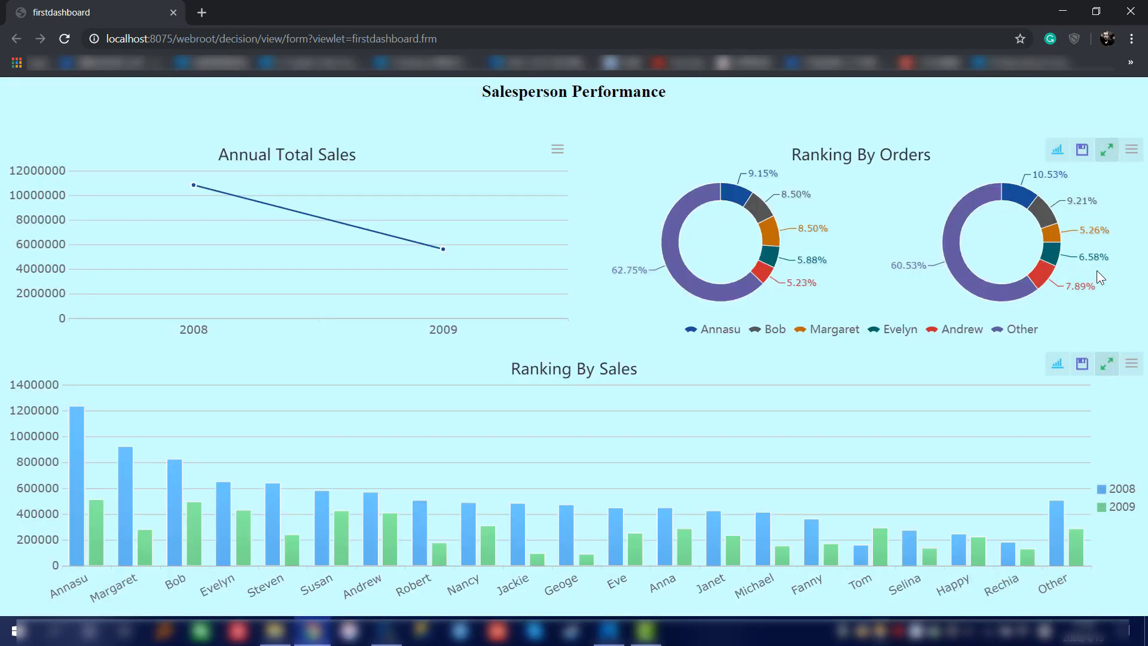